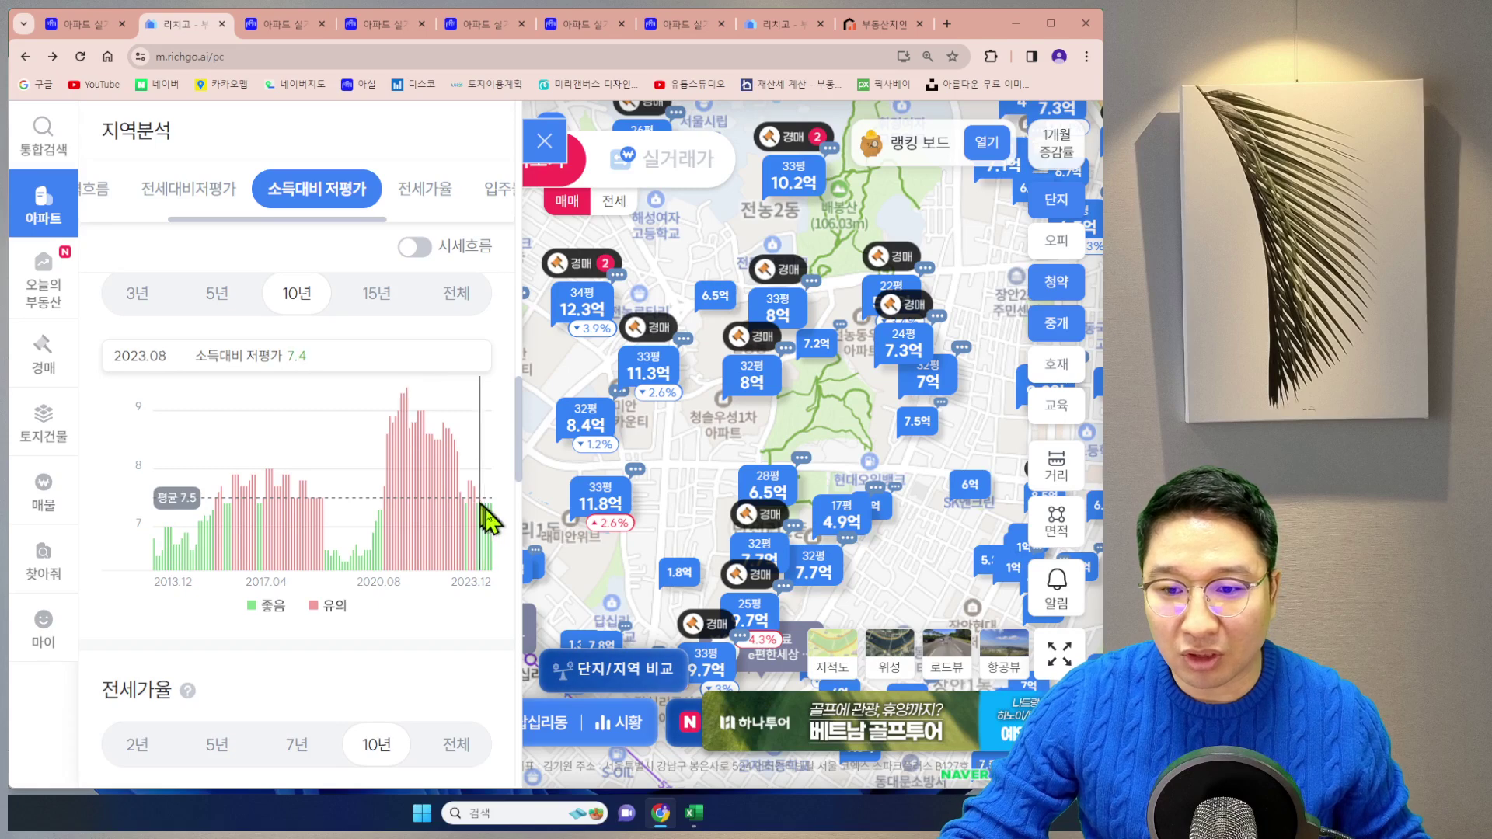
Compare the 소득대비 저평가 chart over 10년 and 15년, marking the rating, average, peak and latest bars
scroll(501, 530, "up", 1)
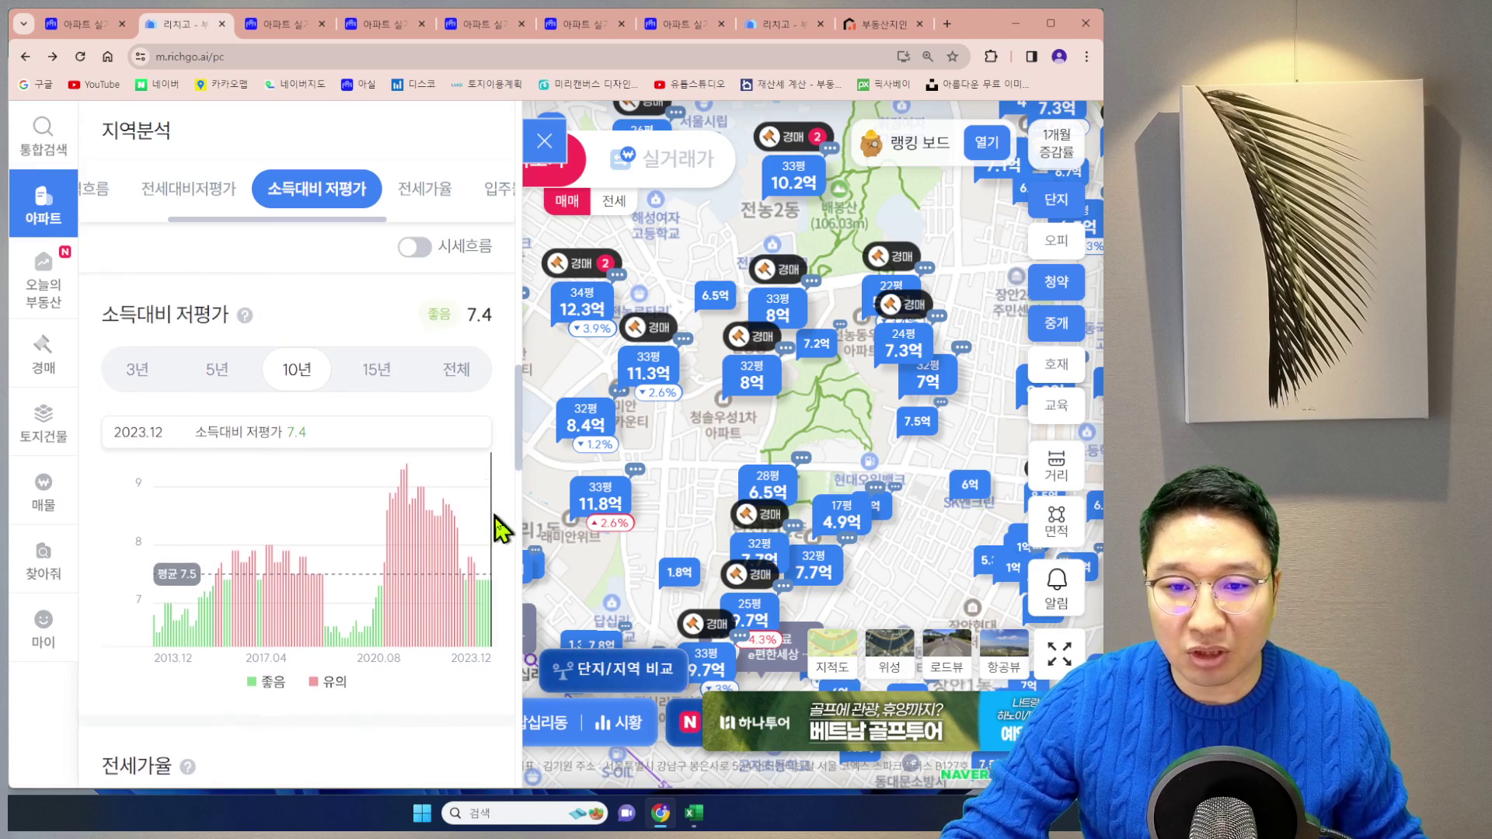
left_click_drag(415, 327, 495, 336)
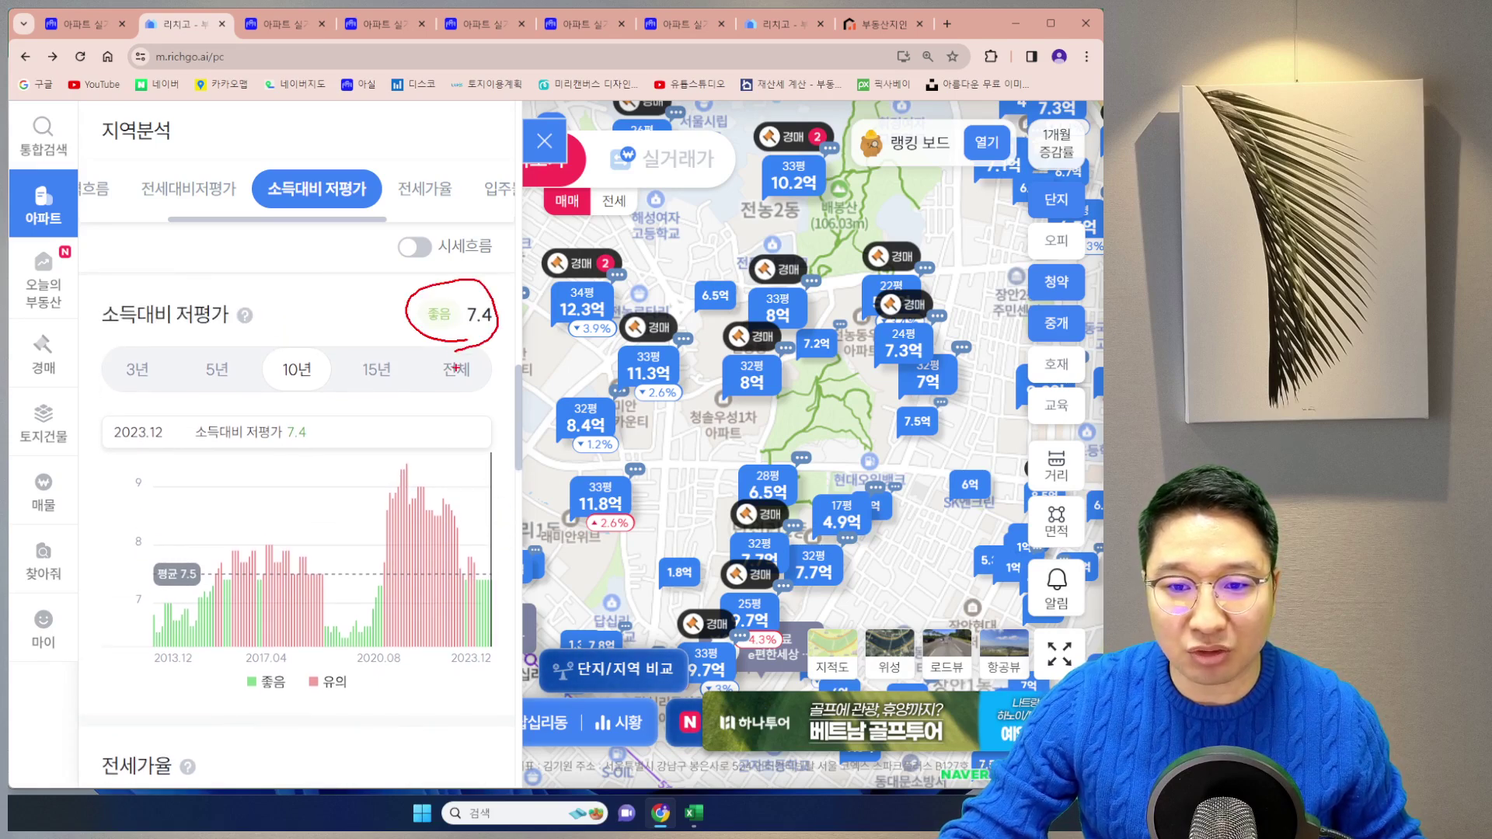
left_click(376, 371)
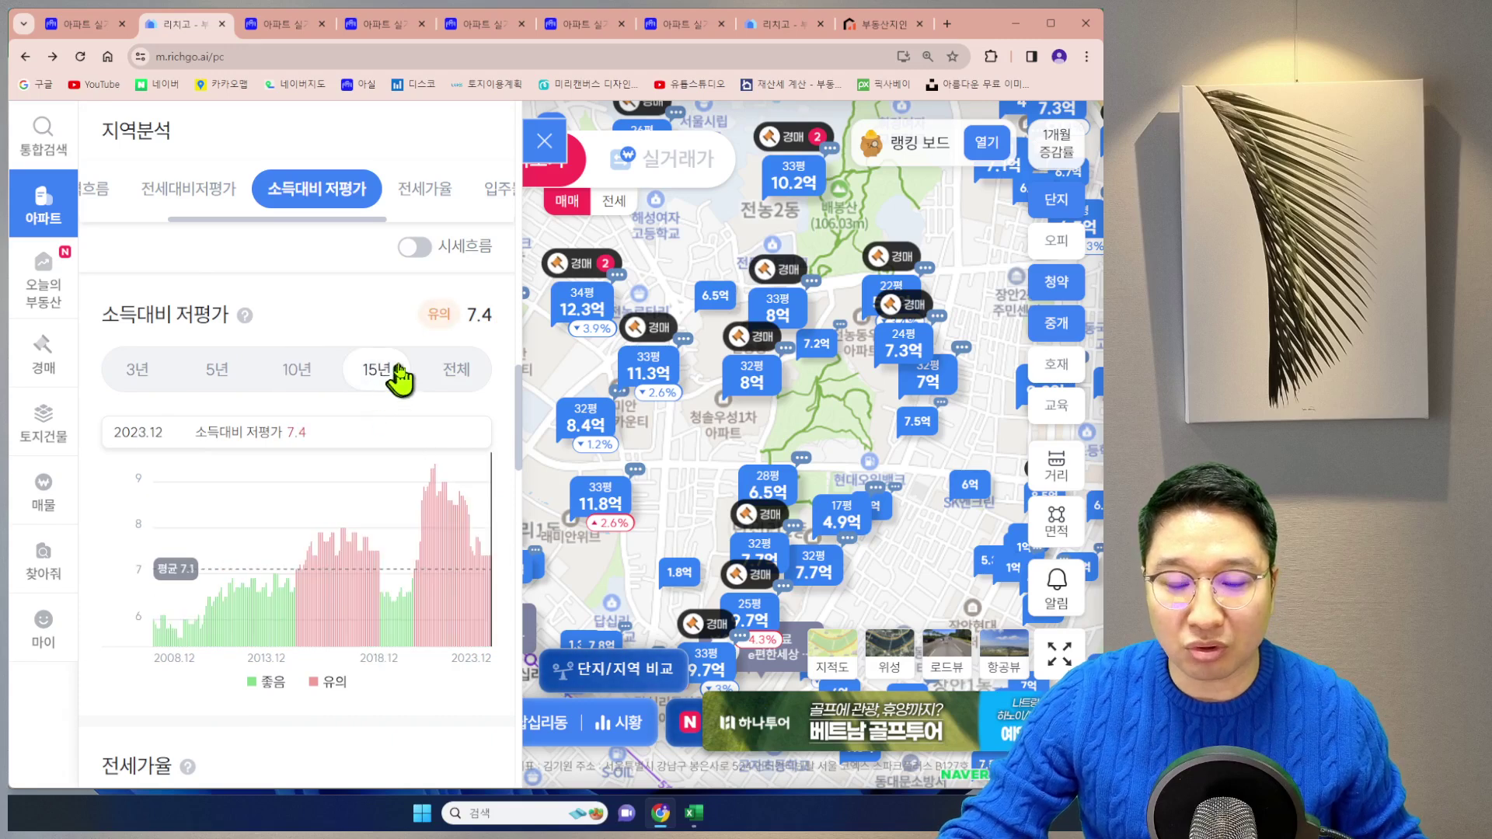
left_click_drag(180, 536, 208, 548)
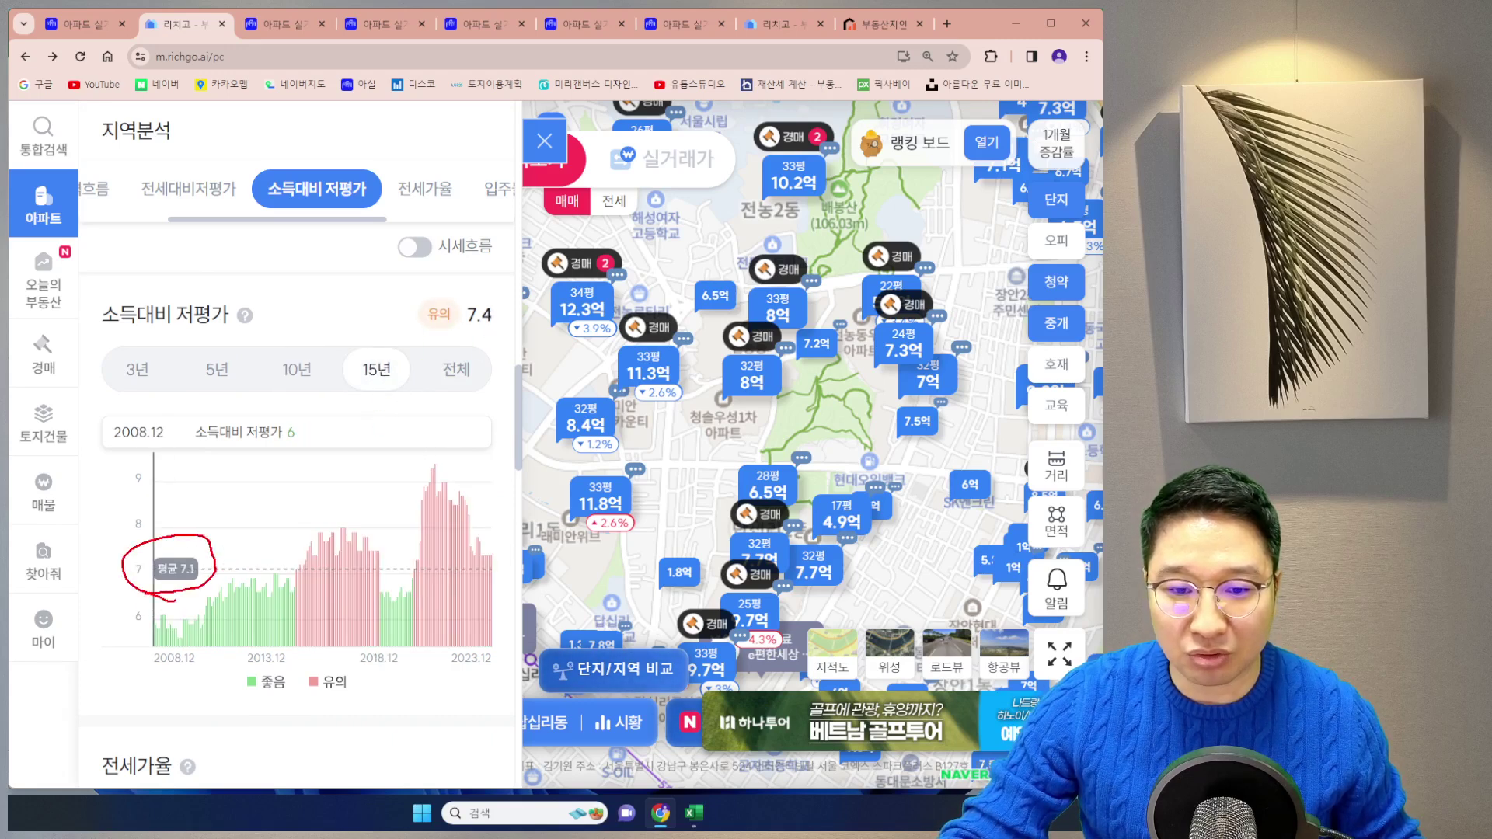
left_click_drag(404, 463, 418, 512)
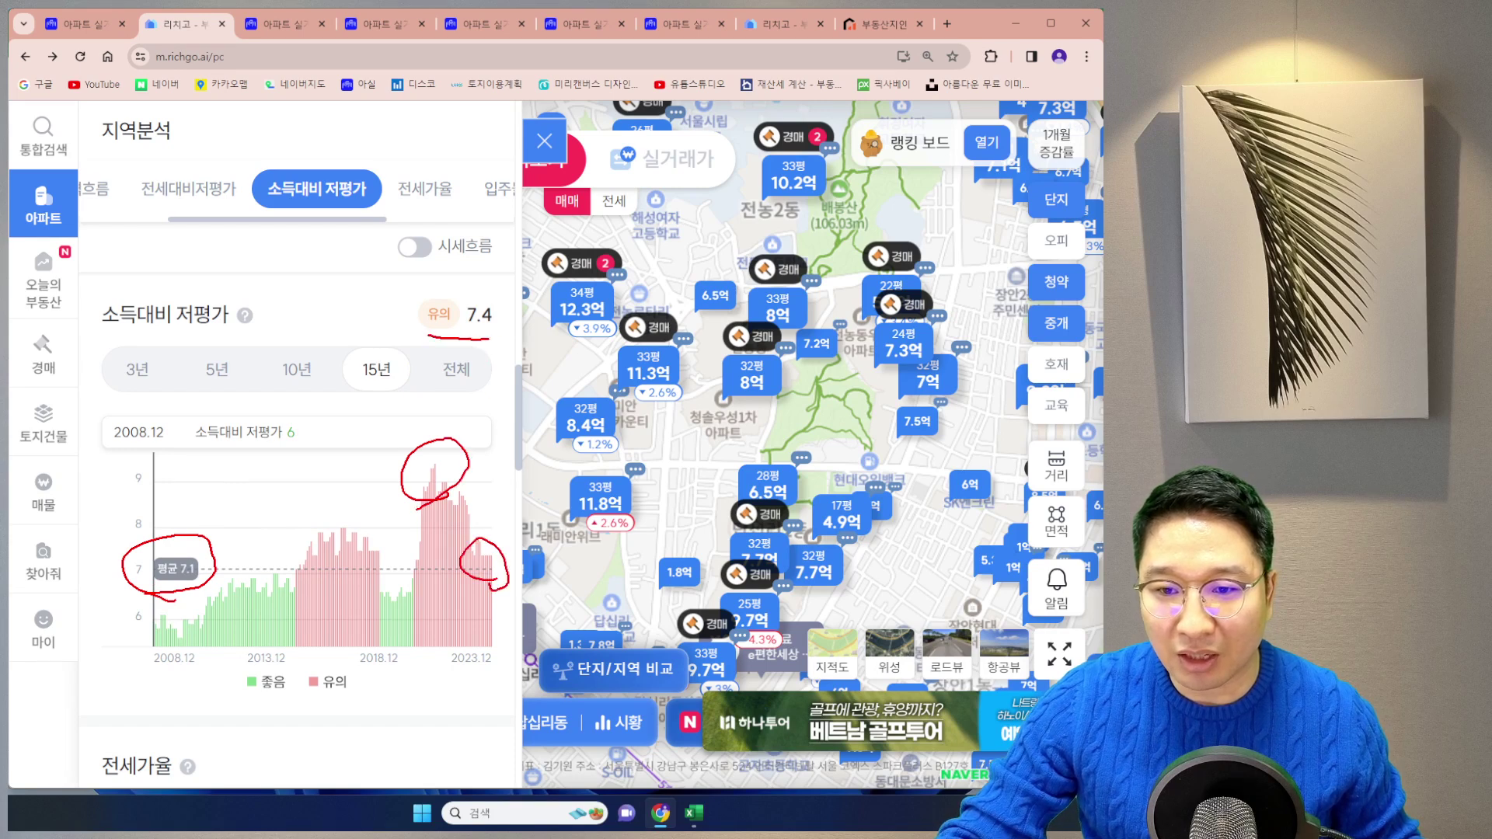
key("Escape")
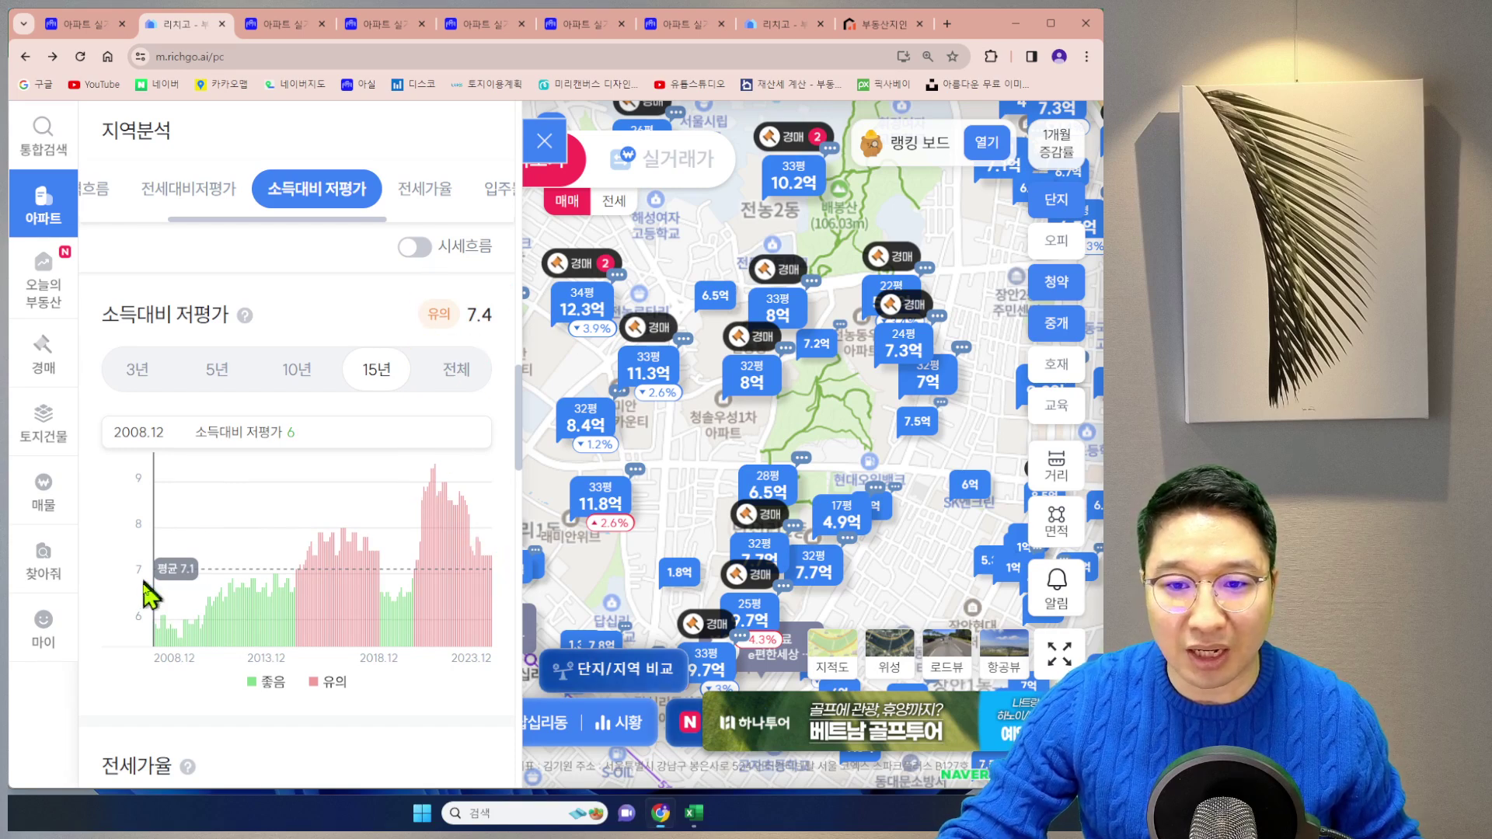
left_click(307, 378)
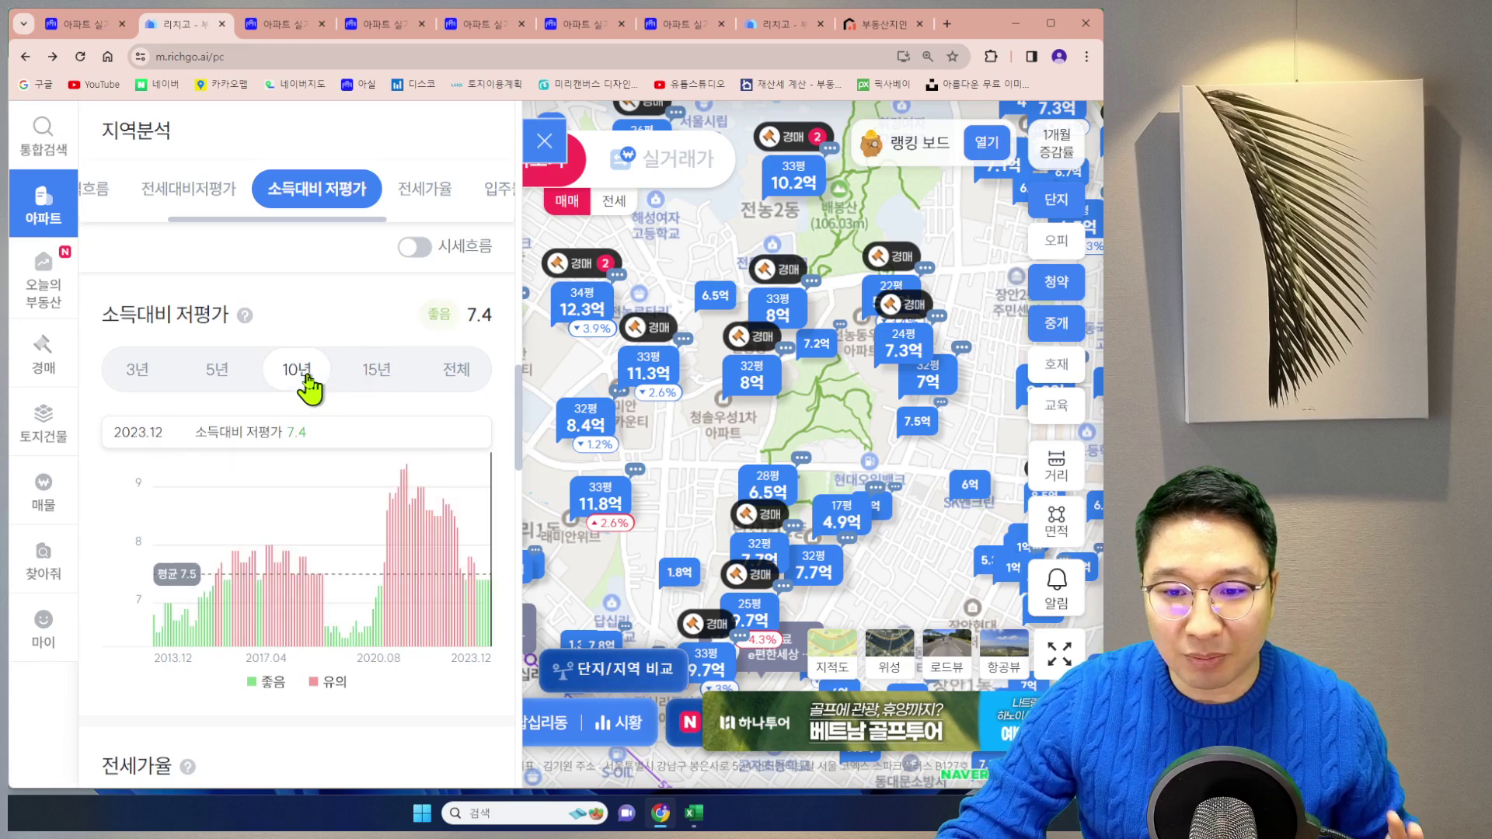
left_click(391, 383)
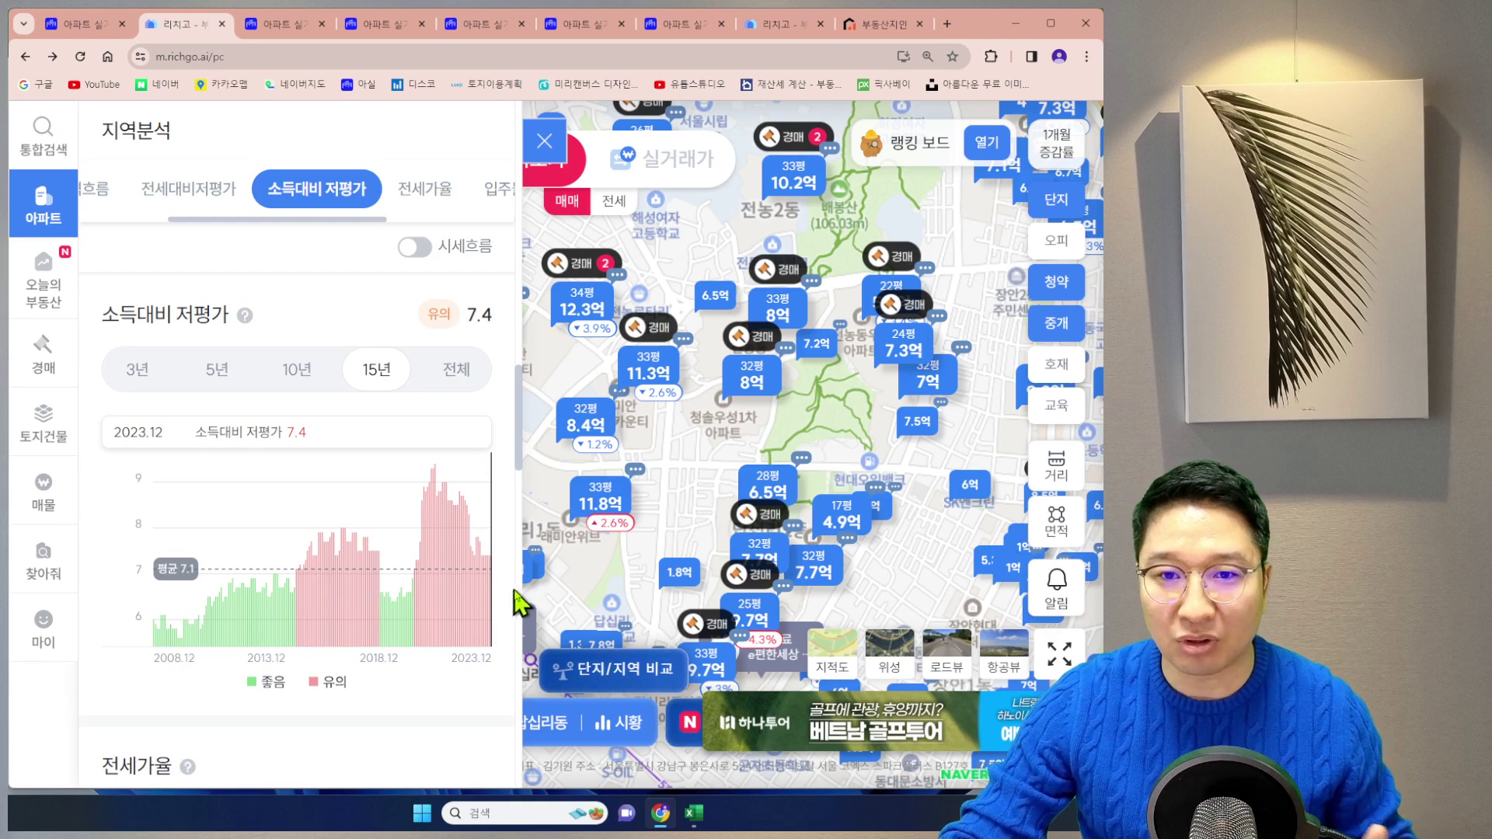
Show the 50평 sale transactions of 문수로아이파크1단지 on Asil and mark the peak on its price chart
left_click(287, 24)
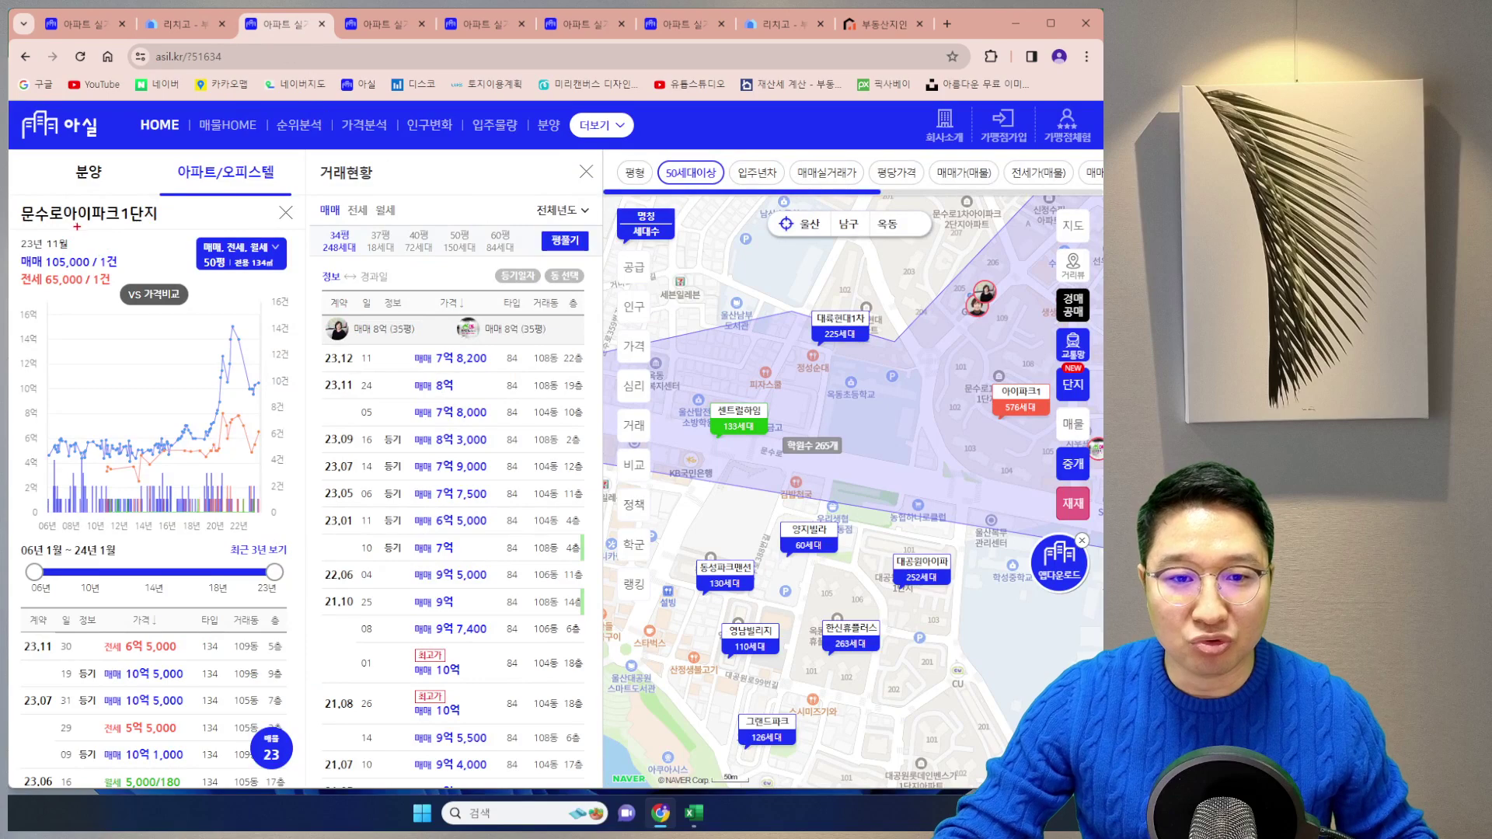
left_click_drag(32, 230, 162, 230)
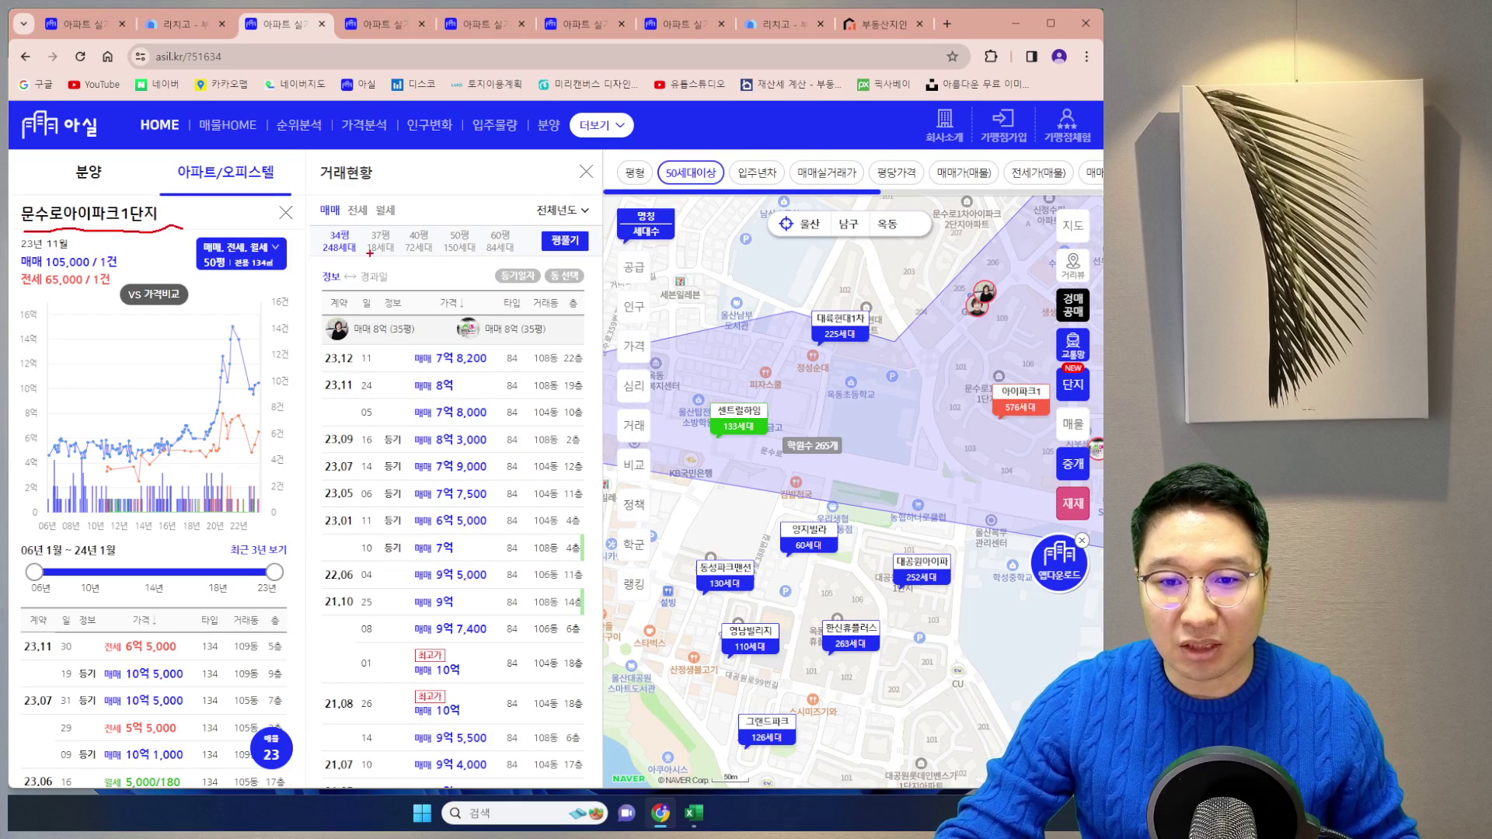
left_click(459, 241)
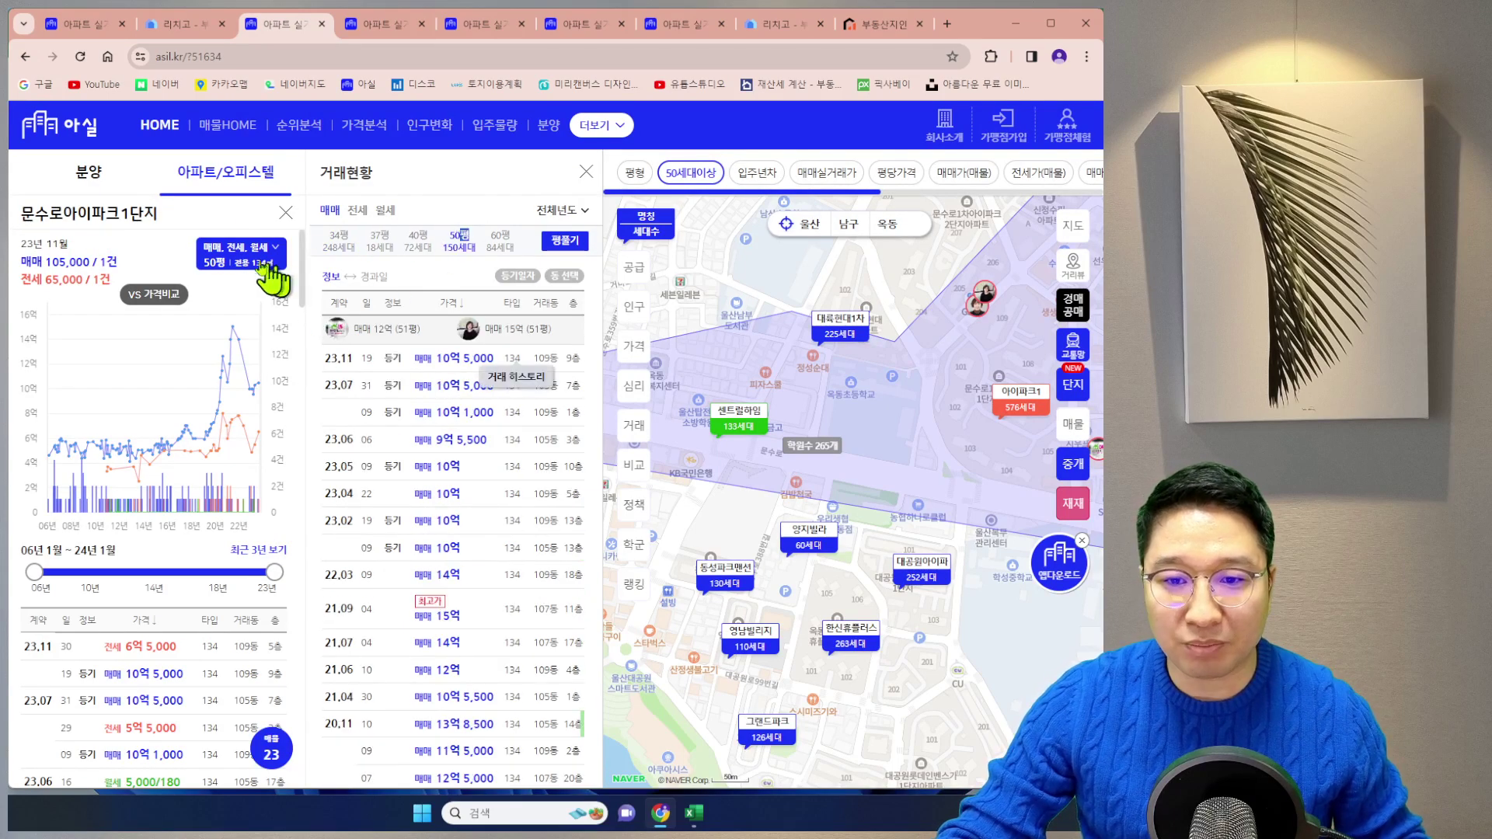
left_click(253, 260)
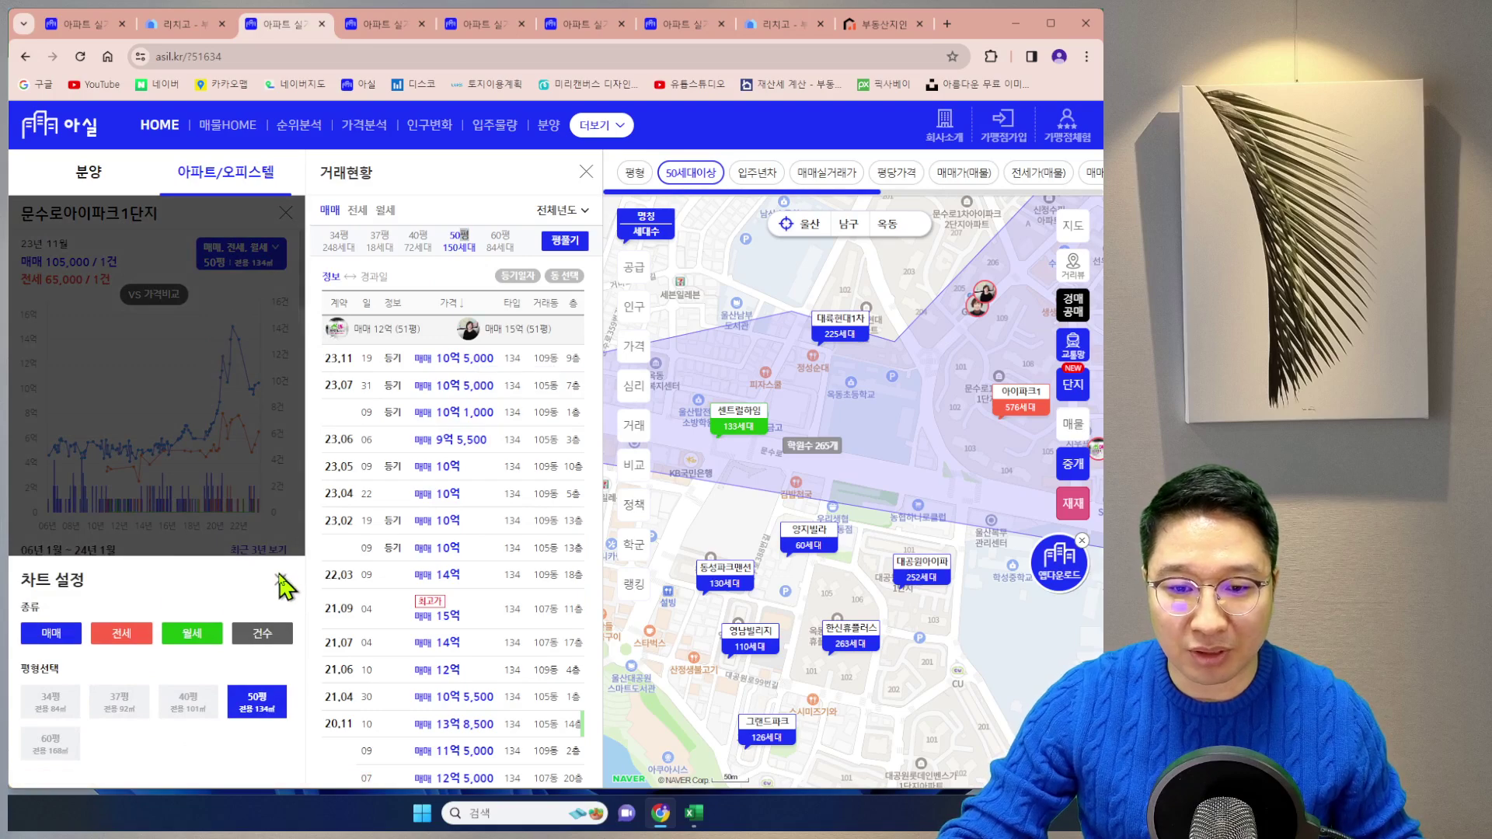
left_click(281, 580)
left_click_drag(212, 381, 232, 382)
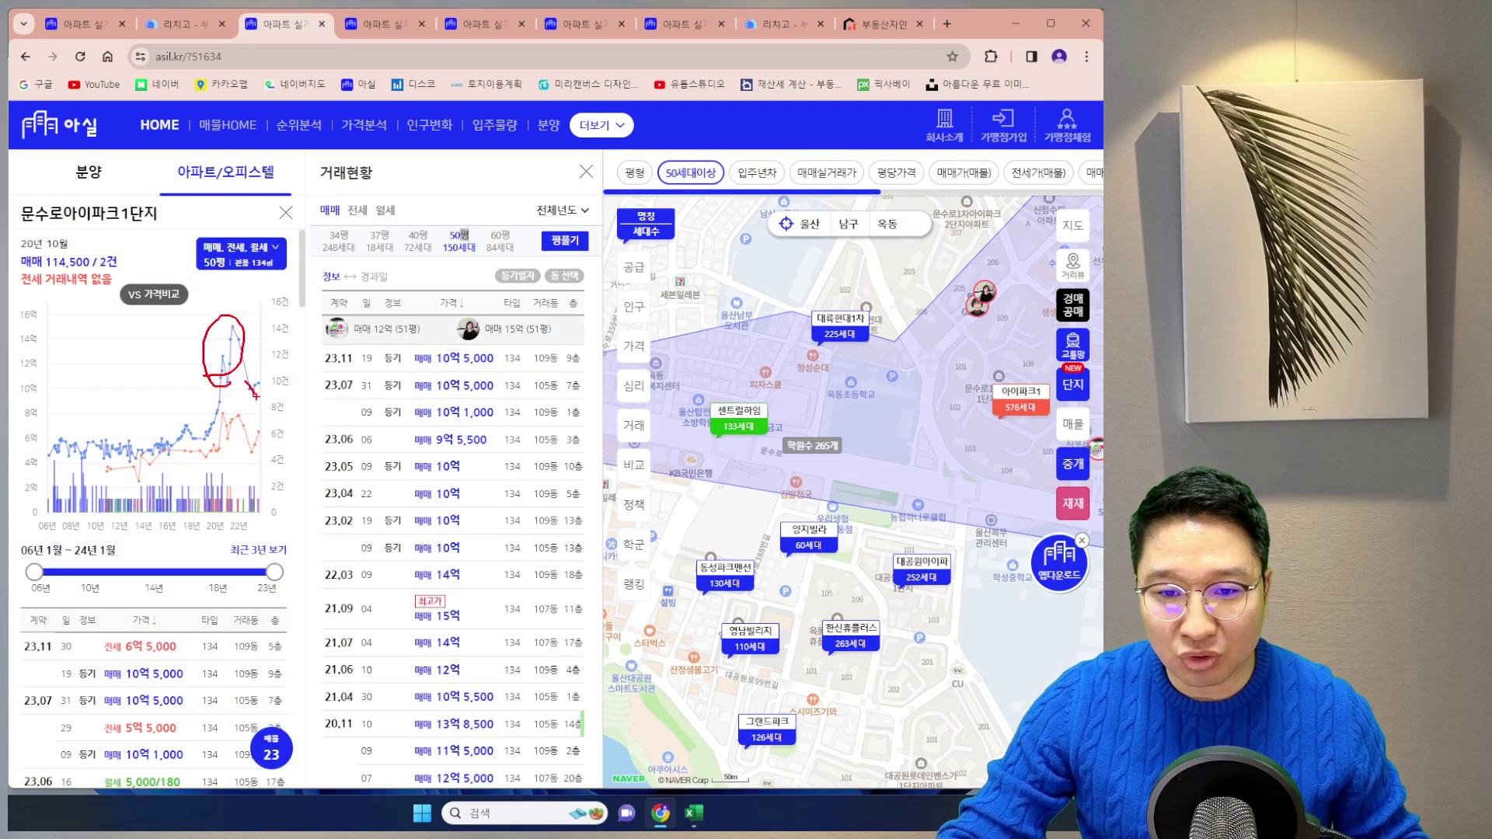
Set the price chart of 문수로아이파크1단지 to 34평 and mark its most recent sale prices
left_click(242, 261)
left_click(72, 696)
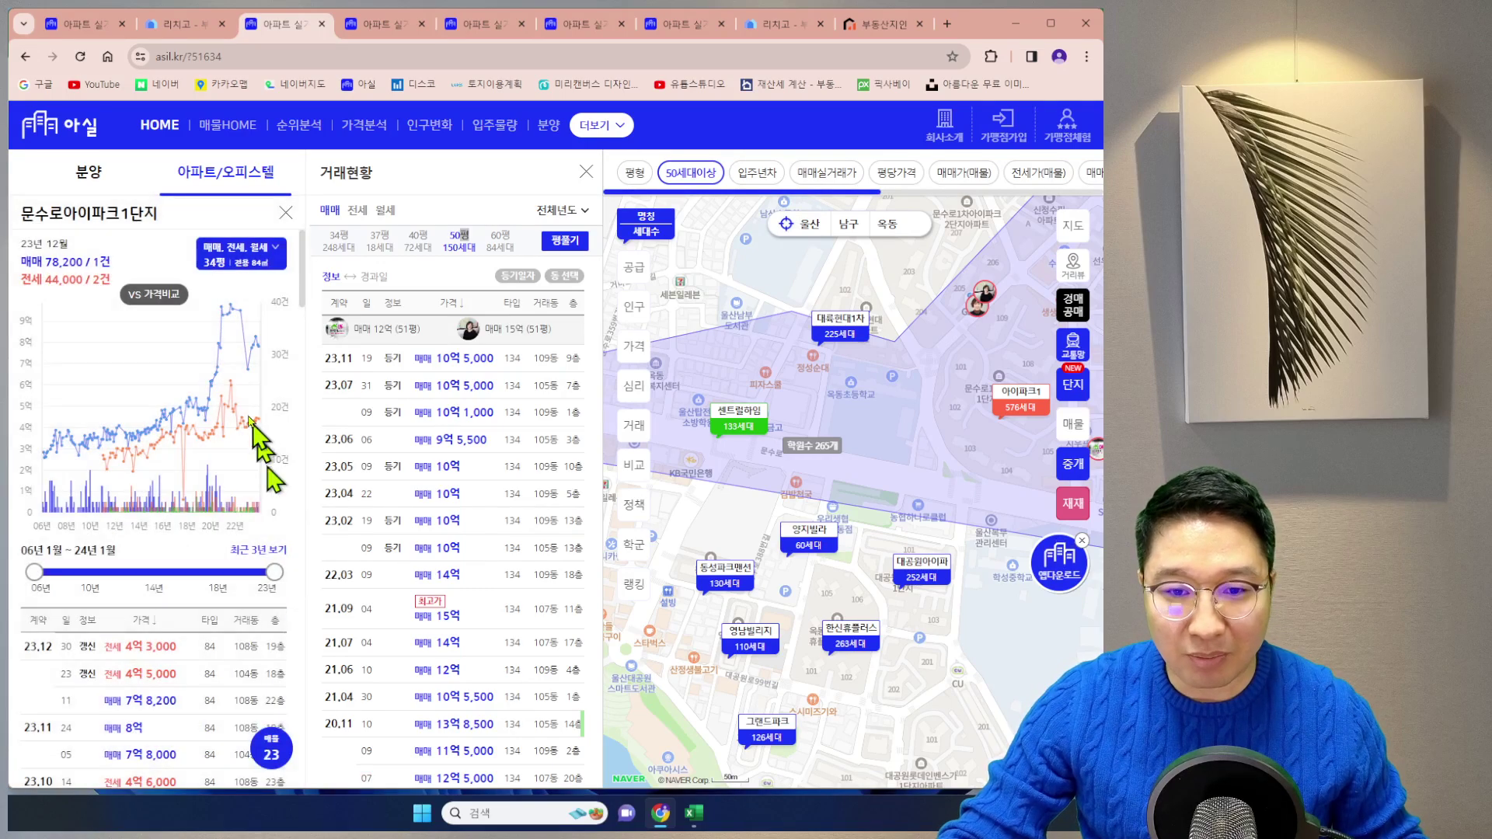
left_click_drag(13, 232, 165, 228)
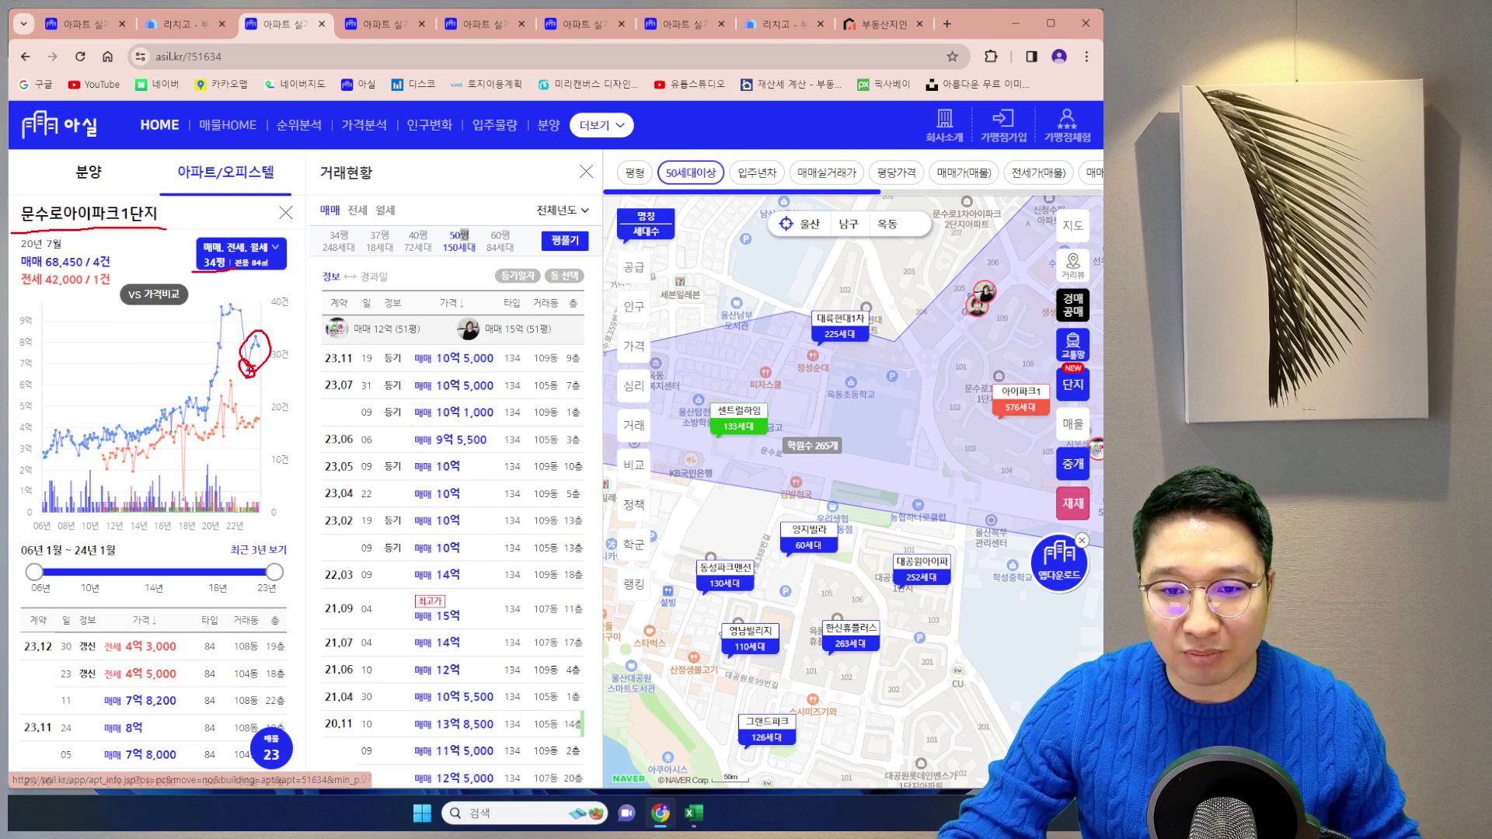
key("Escape")
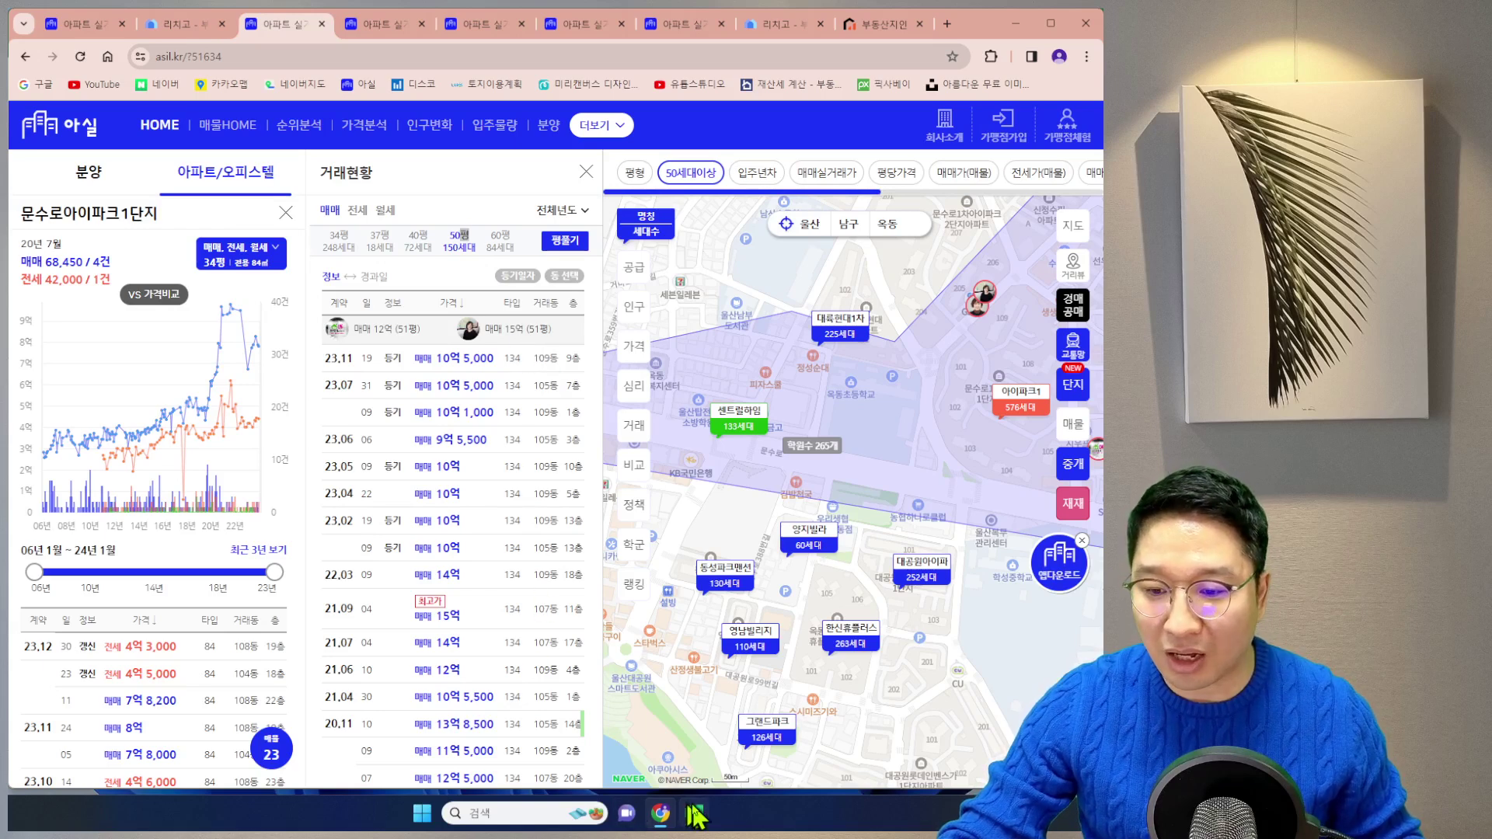
Switch to the Excel workbook and review the fair price, peak price and overvaluation indices of 문수로2차아이파크1단지 33평, marking the key figures
key("alt+Tab")
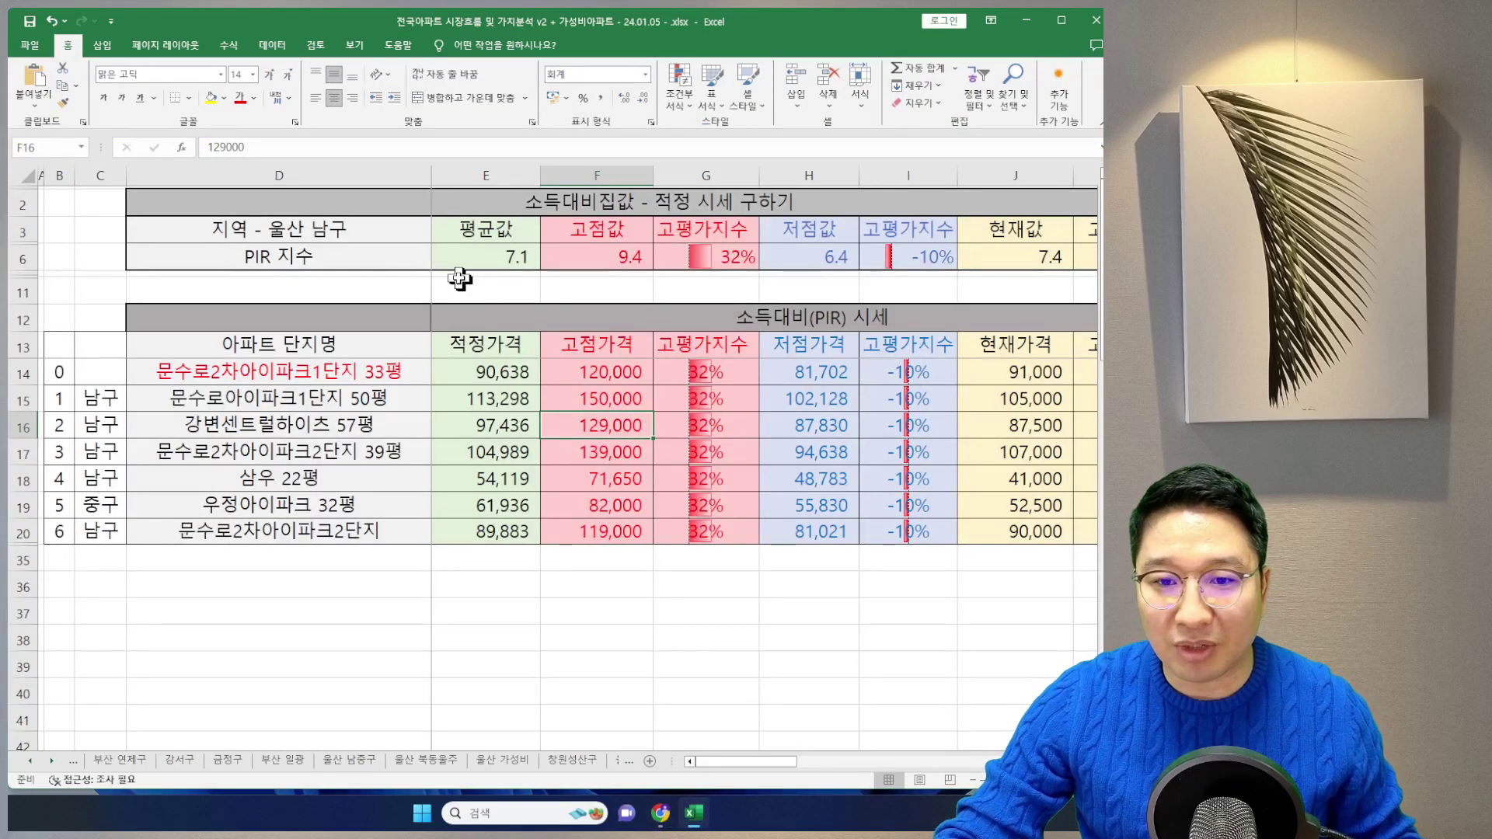
left_click(367, 370)
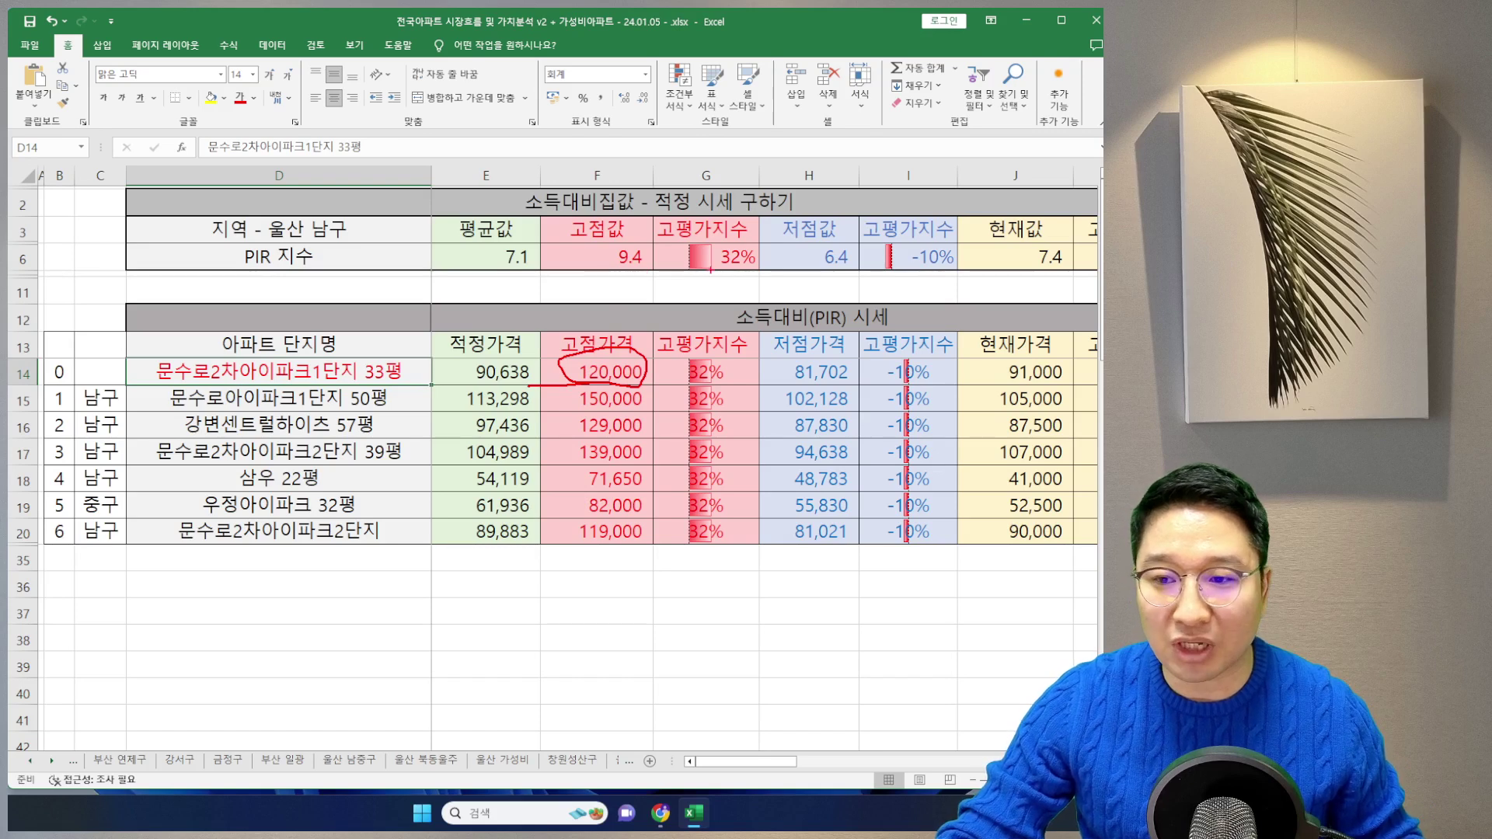
left_click_drag(745, 280, 645, 198)
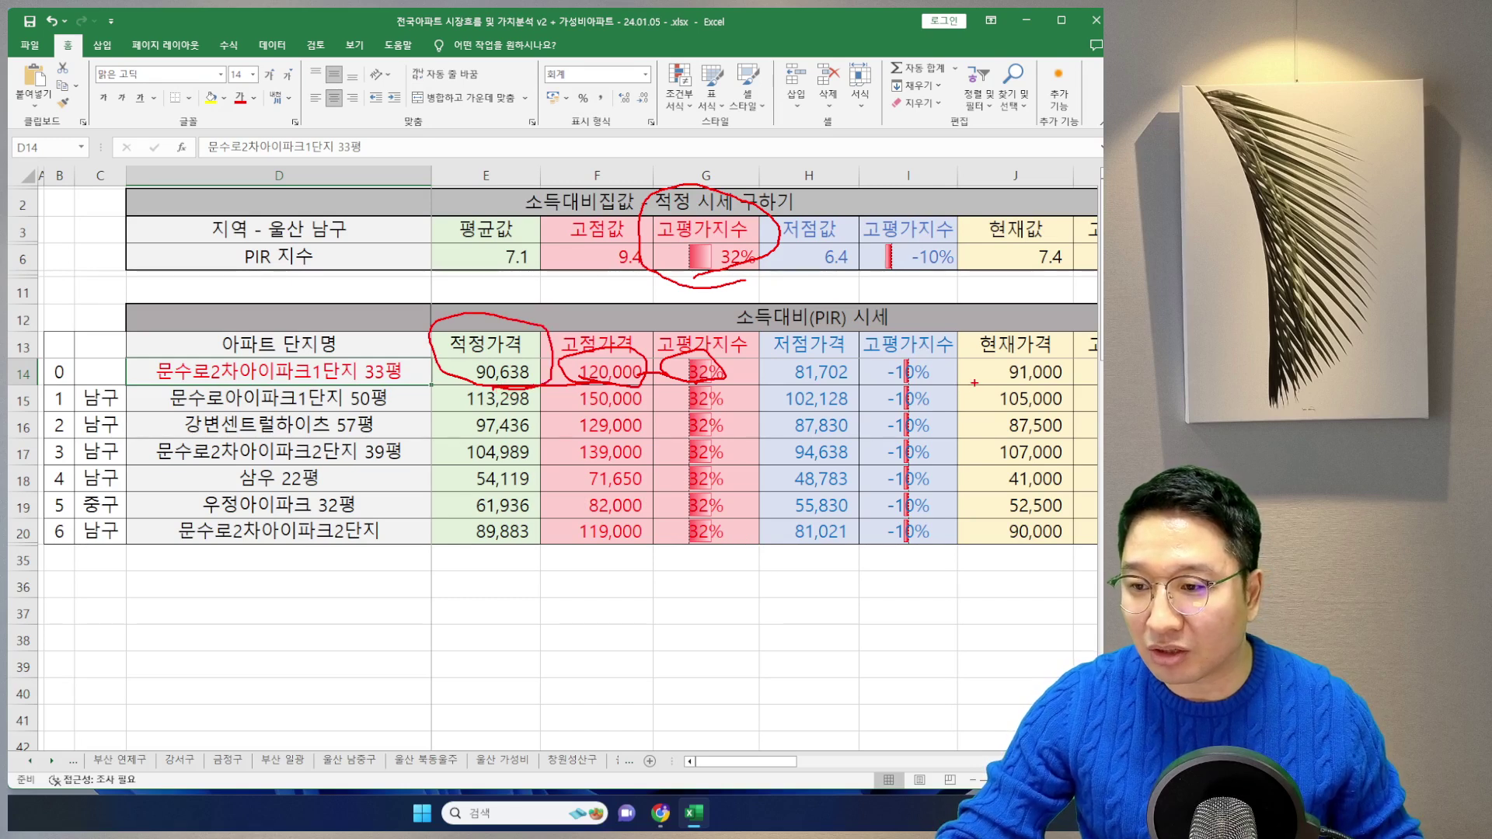
key("Escape")
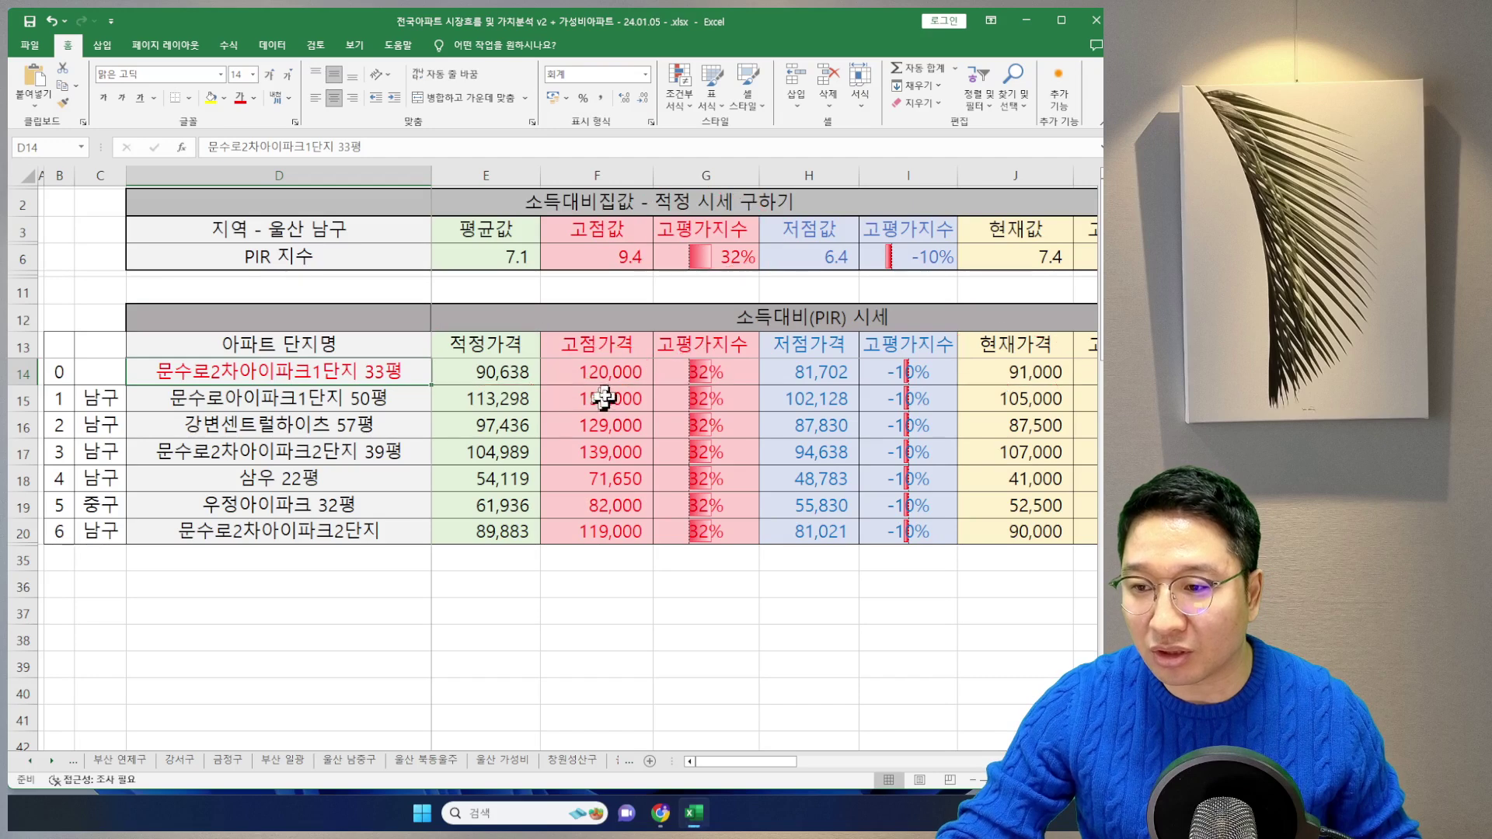
left_click(966, 376)
key("Right")
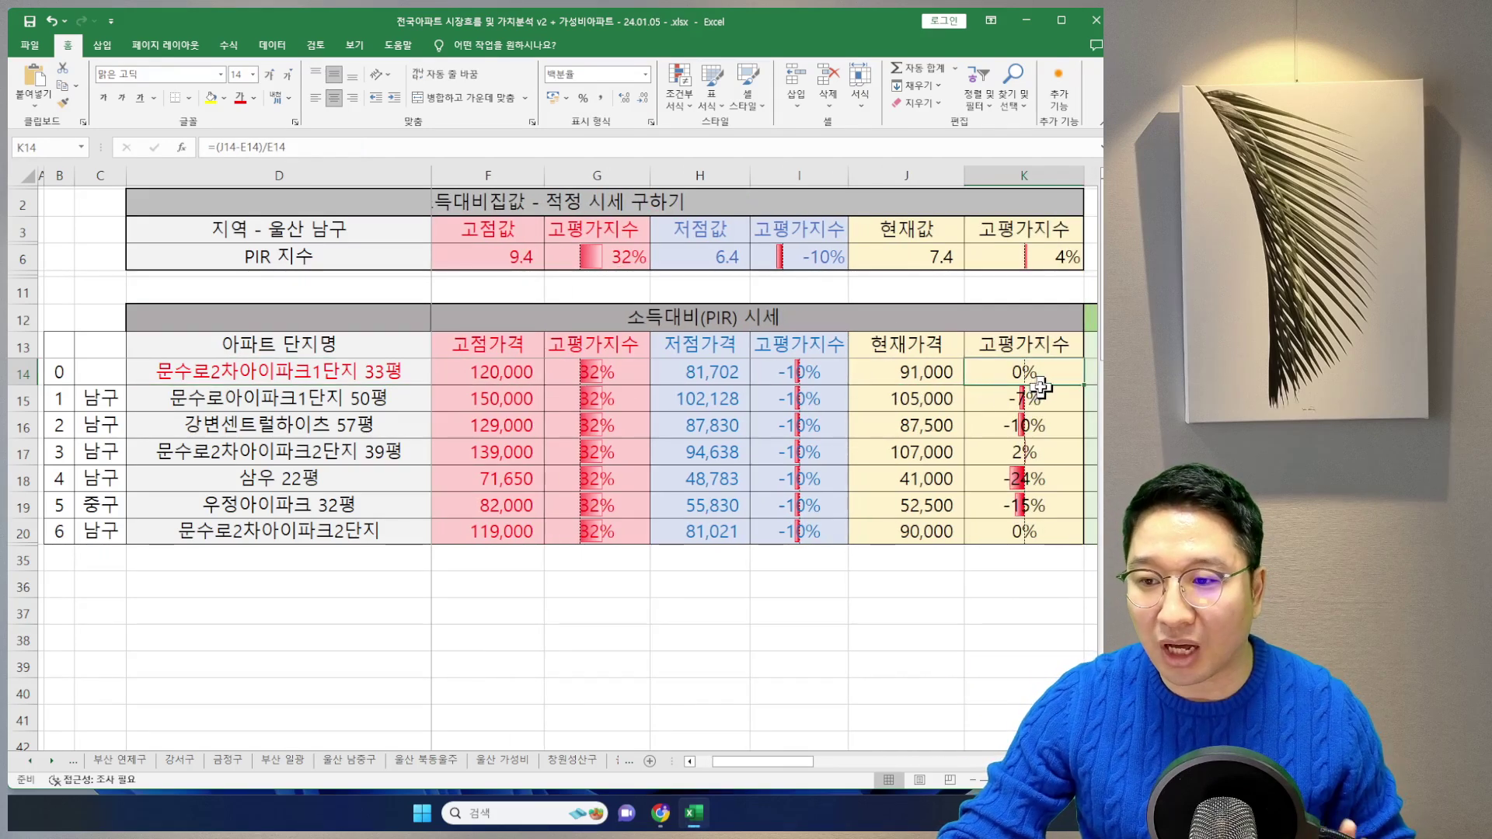
Review the peak price and the current overvaluation index of 문수로아이파크1단지 50평 in row 15
left_click(396, 395)
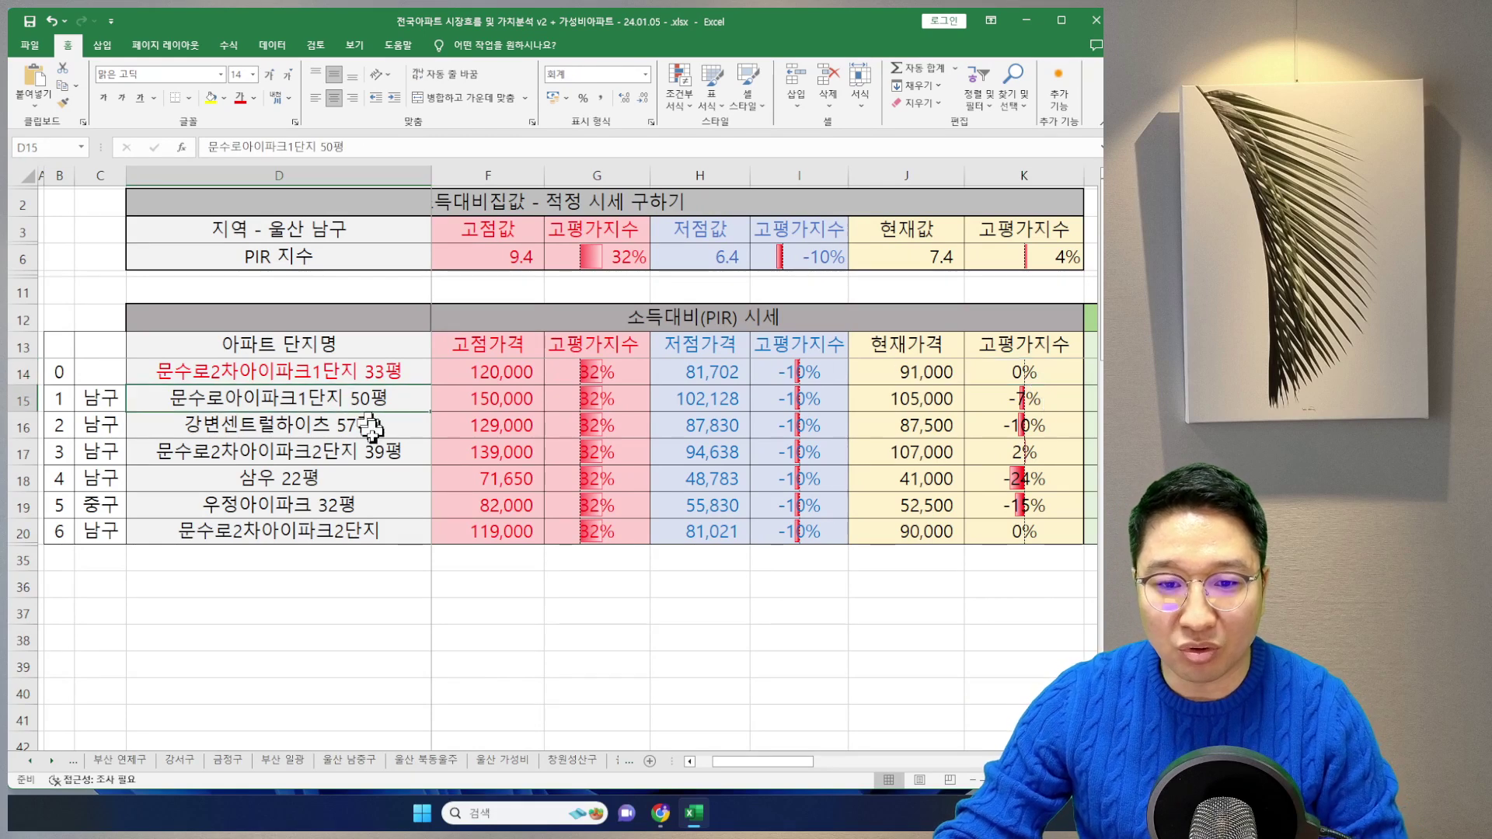
scroll(367, 439, "left", 1)
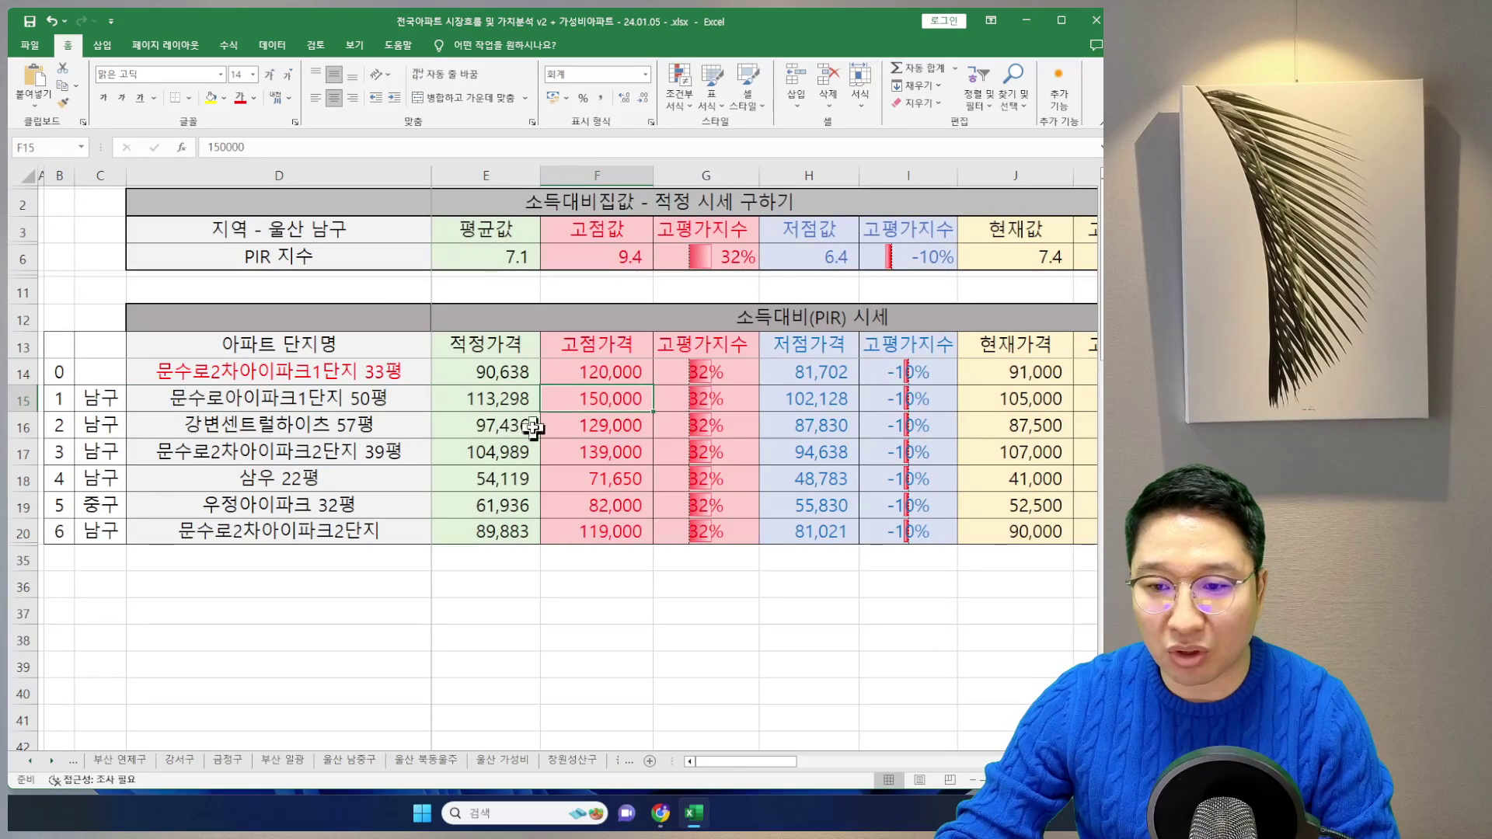
left_click(620, 403)
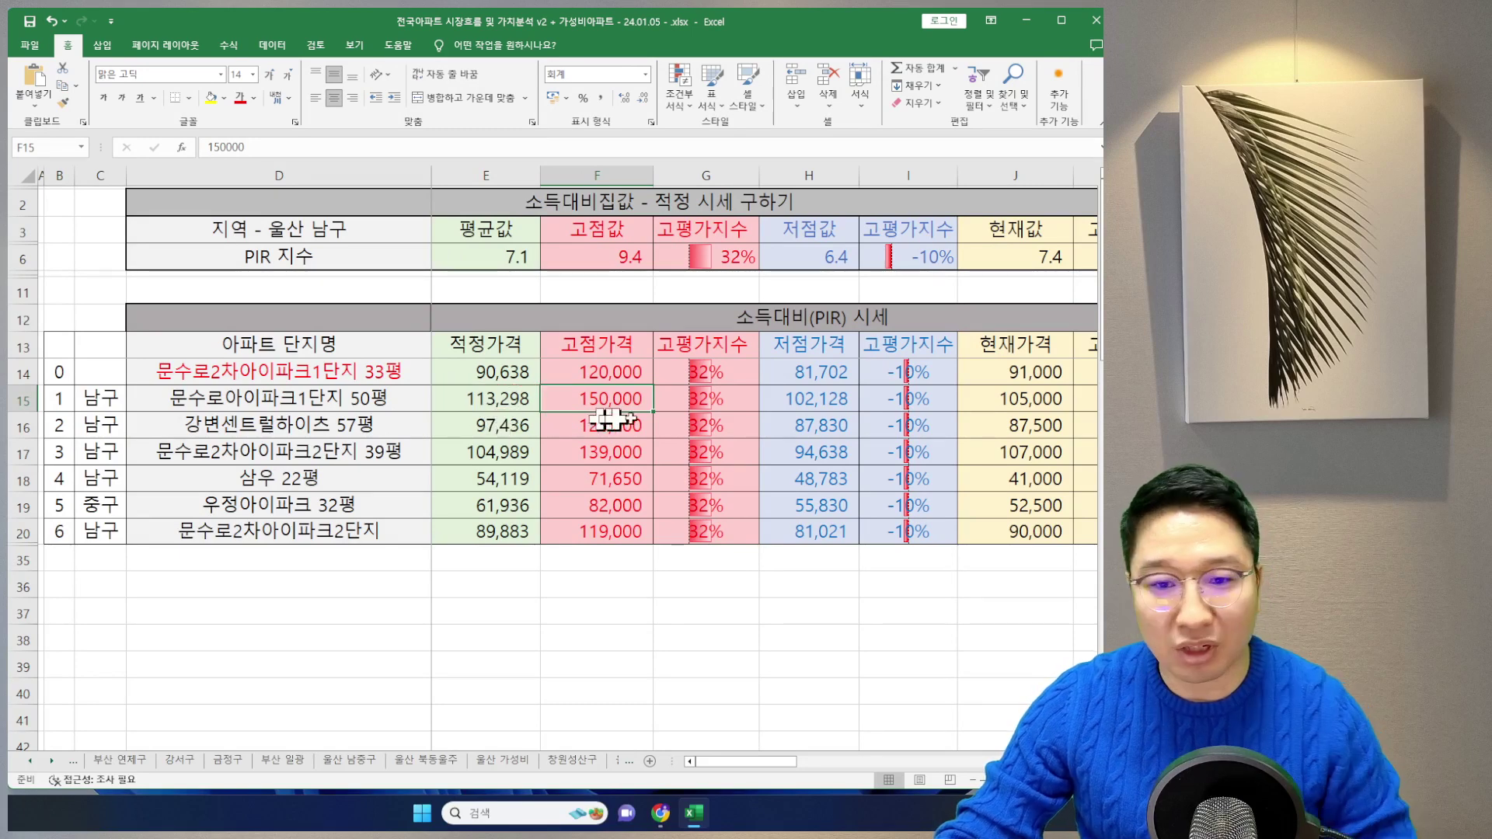
left_click(1040, 404)
key("Right")
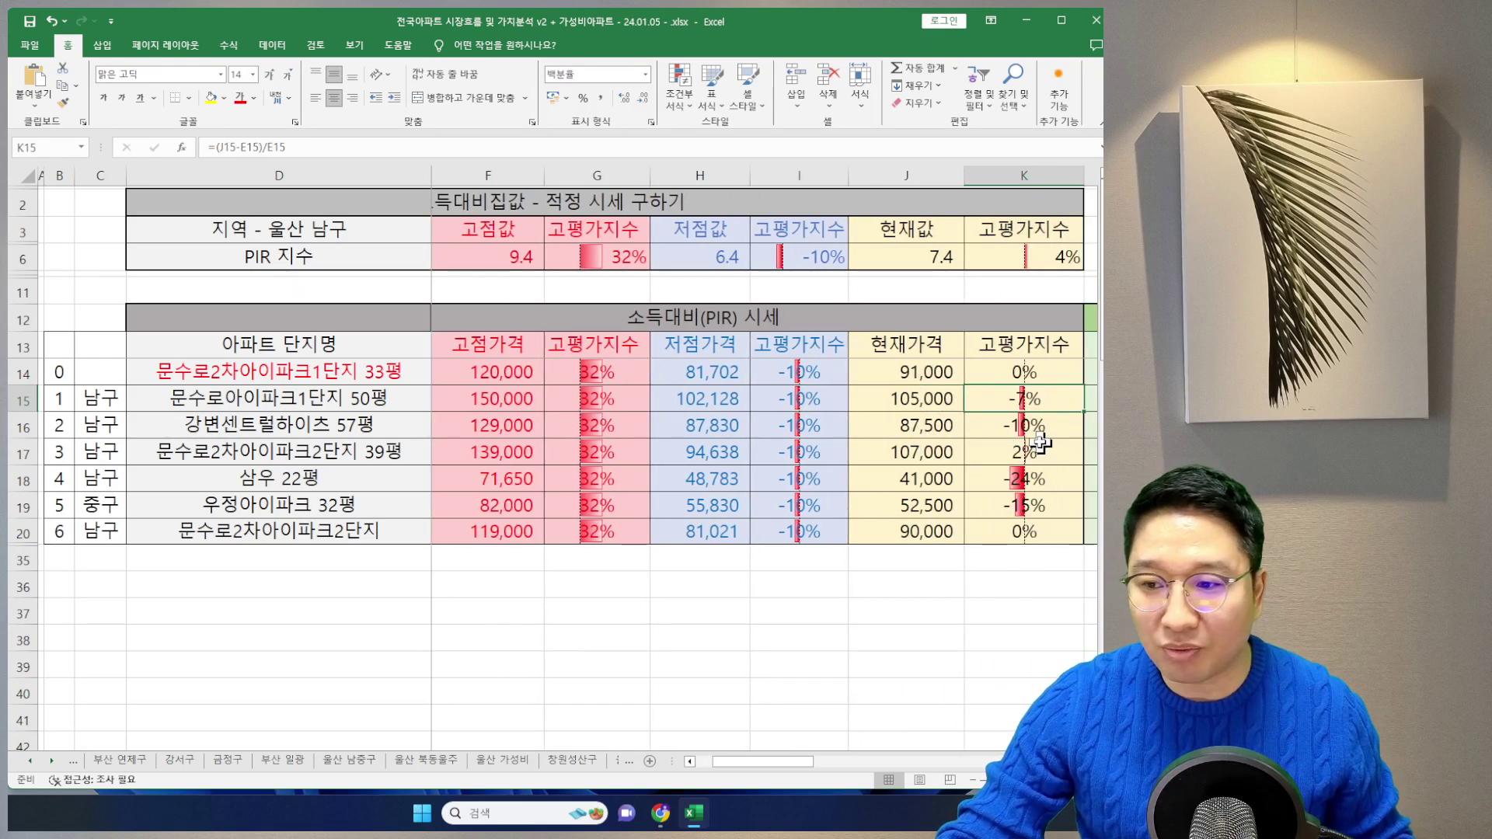
Select the complex name 강변센트럴하이츠 57평 in cell D16
key("Left")
key("Left")
key("Left")
key("Left")
key("Left")
key("Left")
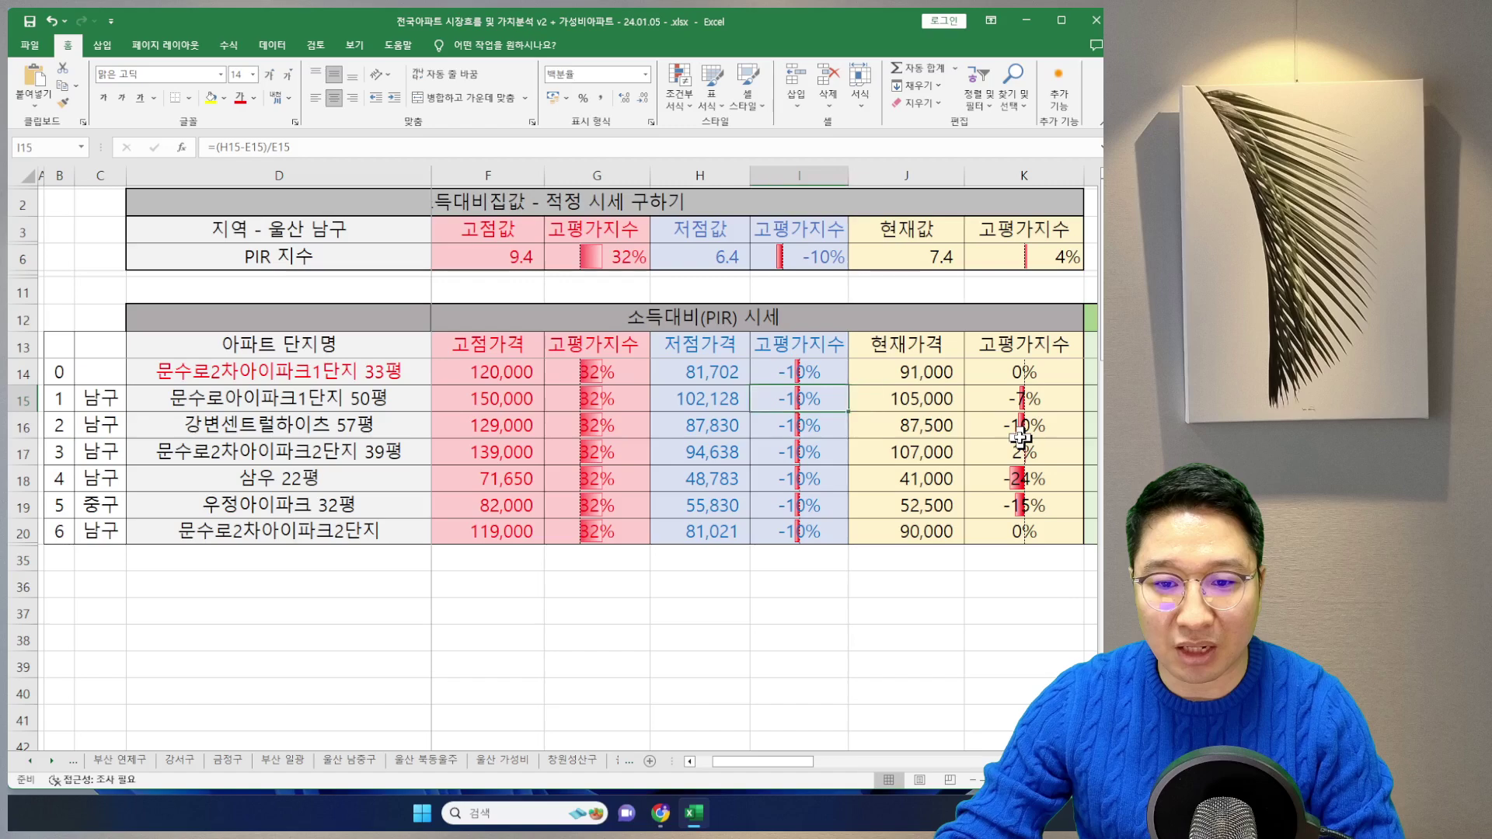
key("Down")
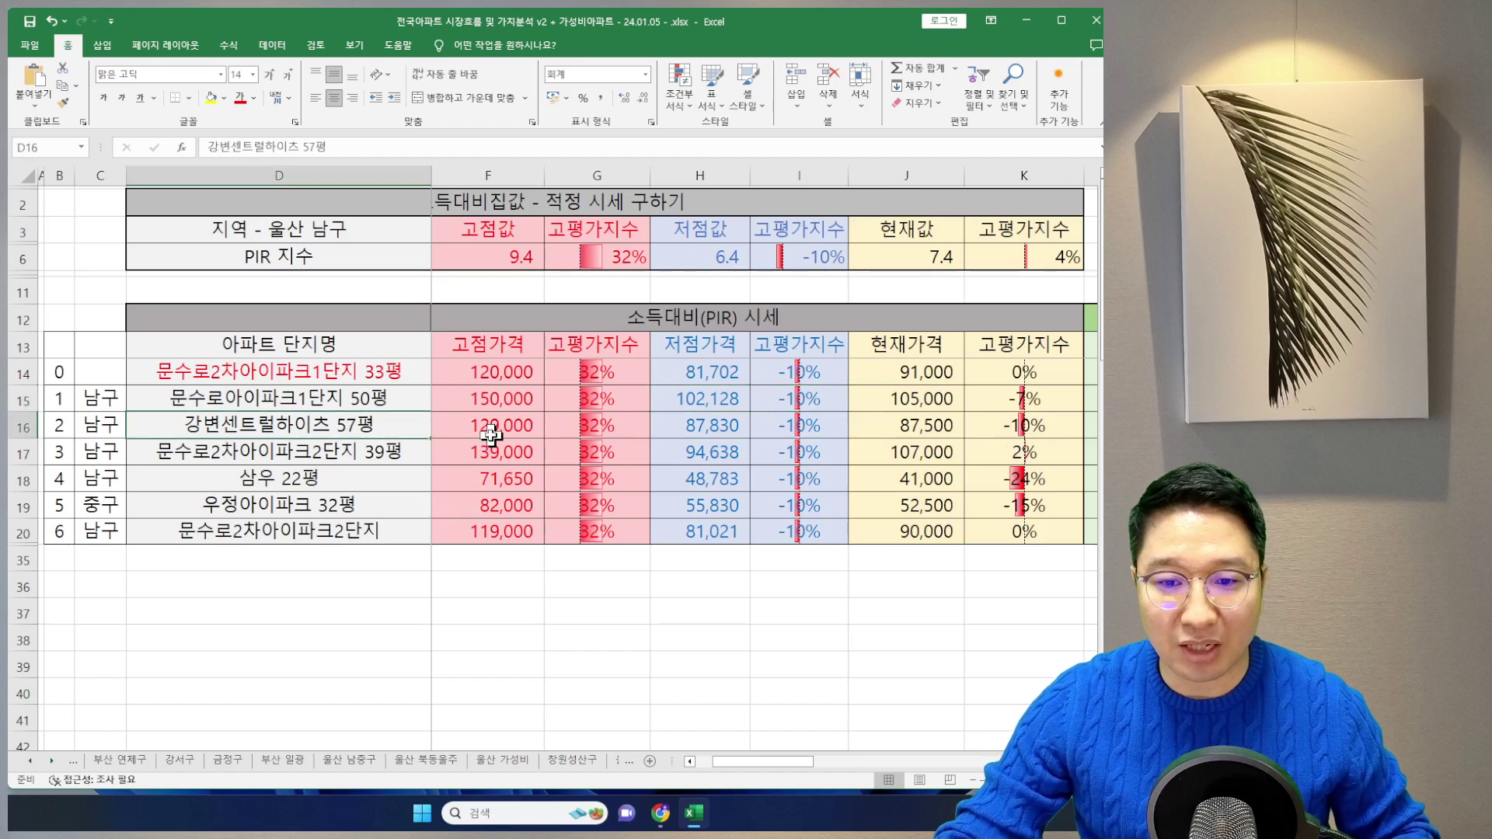
Switch to Chrome and mark the size and price drop of 강변센트럴하이츠 57평 in the 최근 하락 아파트 list
key("alt+Tab")
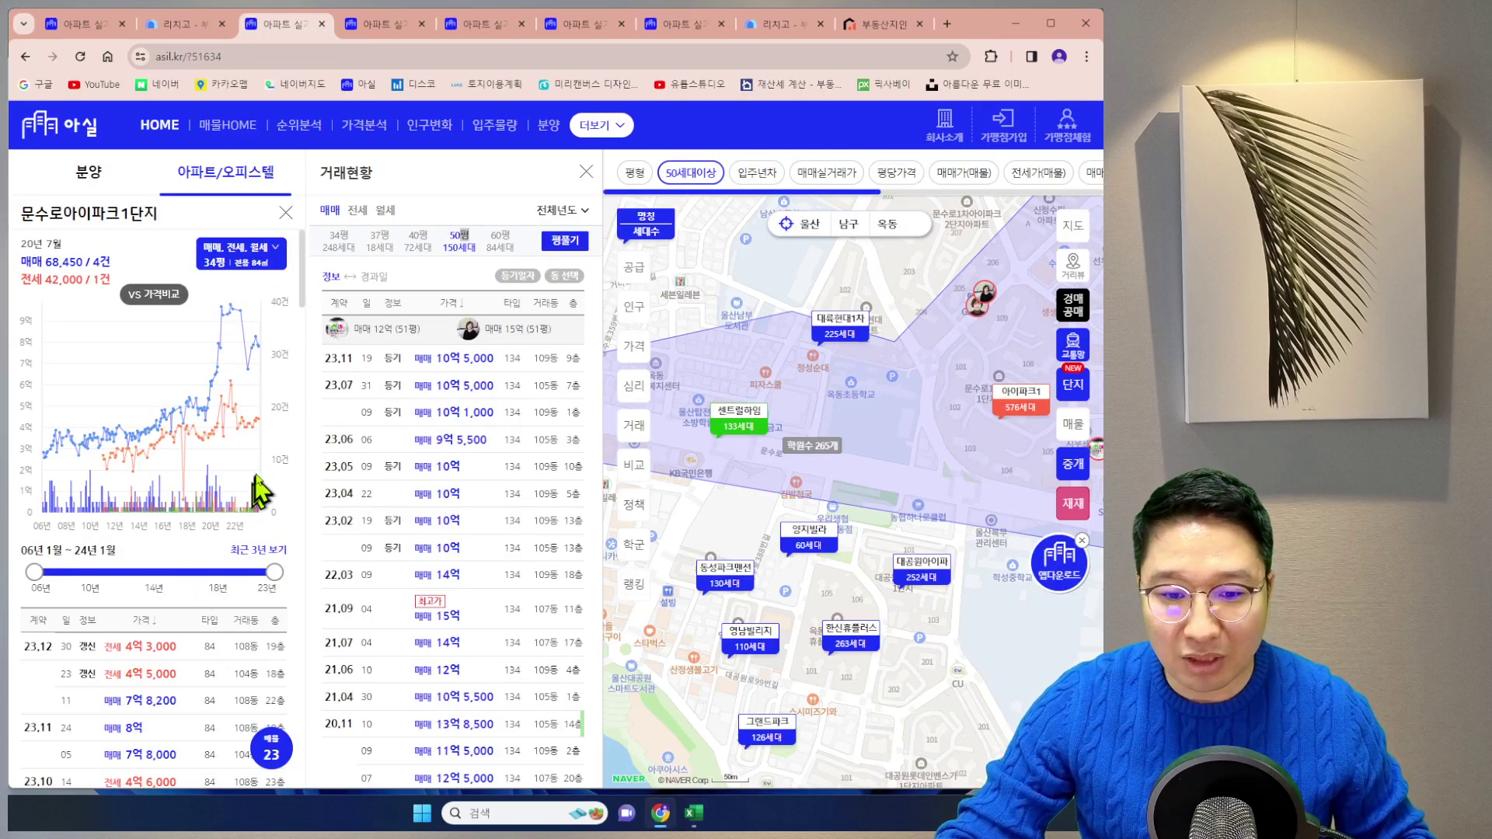
left_click(78, 31)
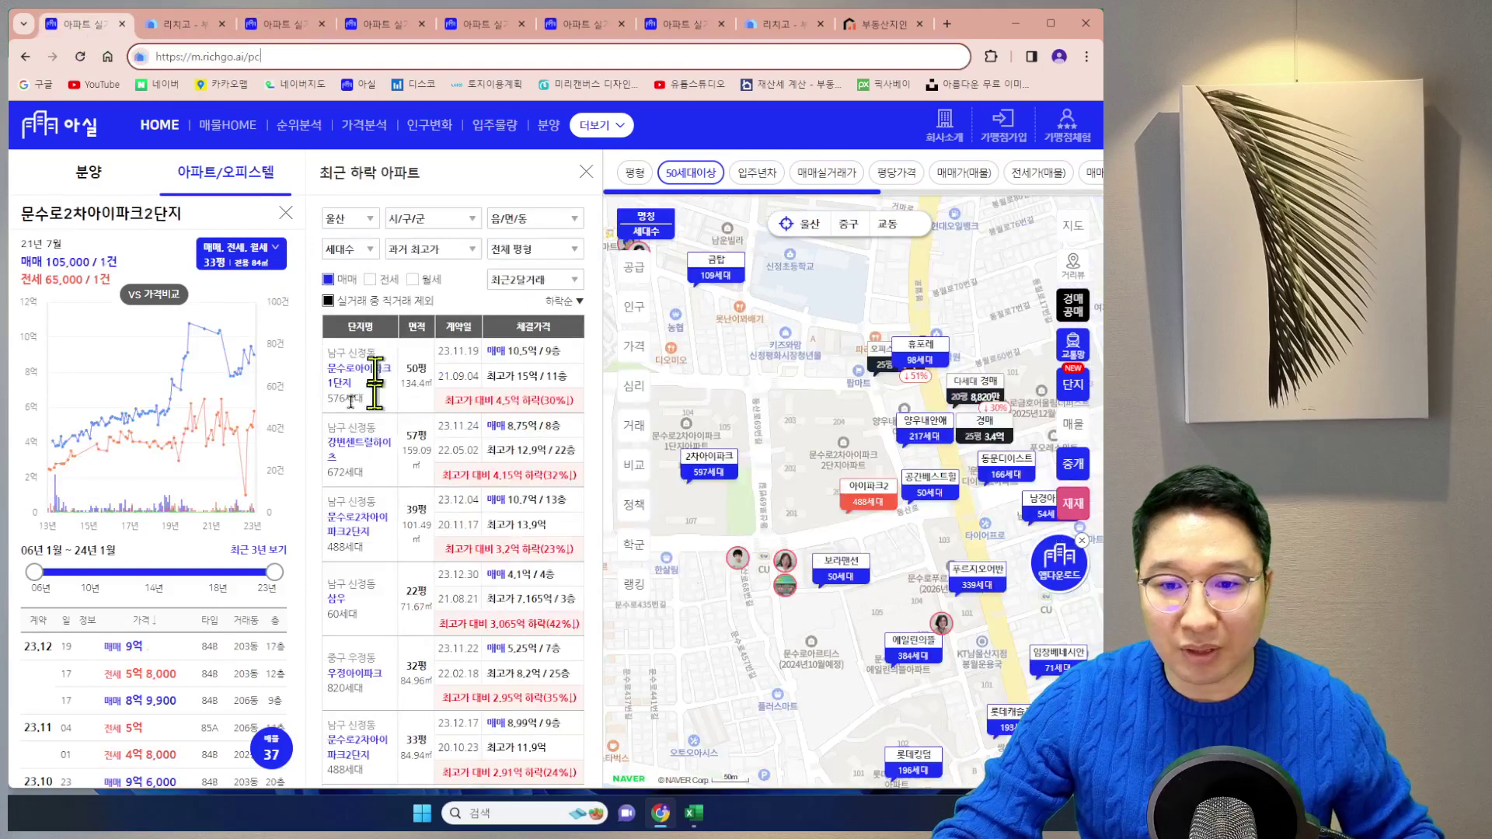
left_click_drag(418, 466, 371, 491)
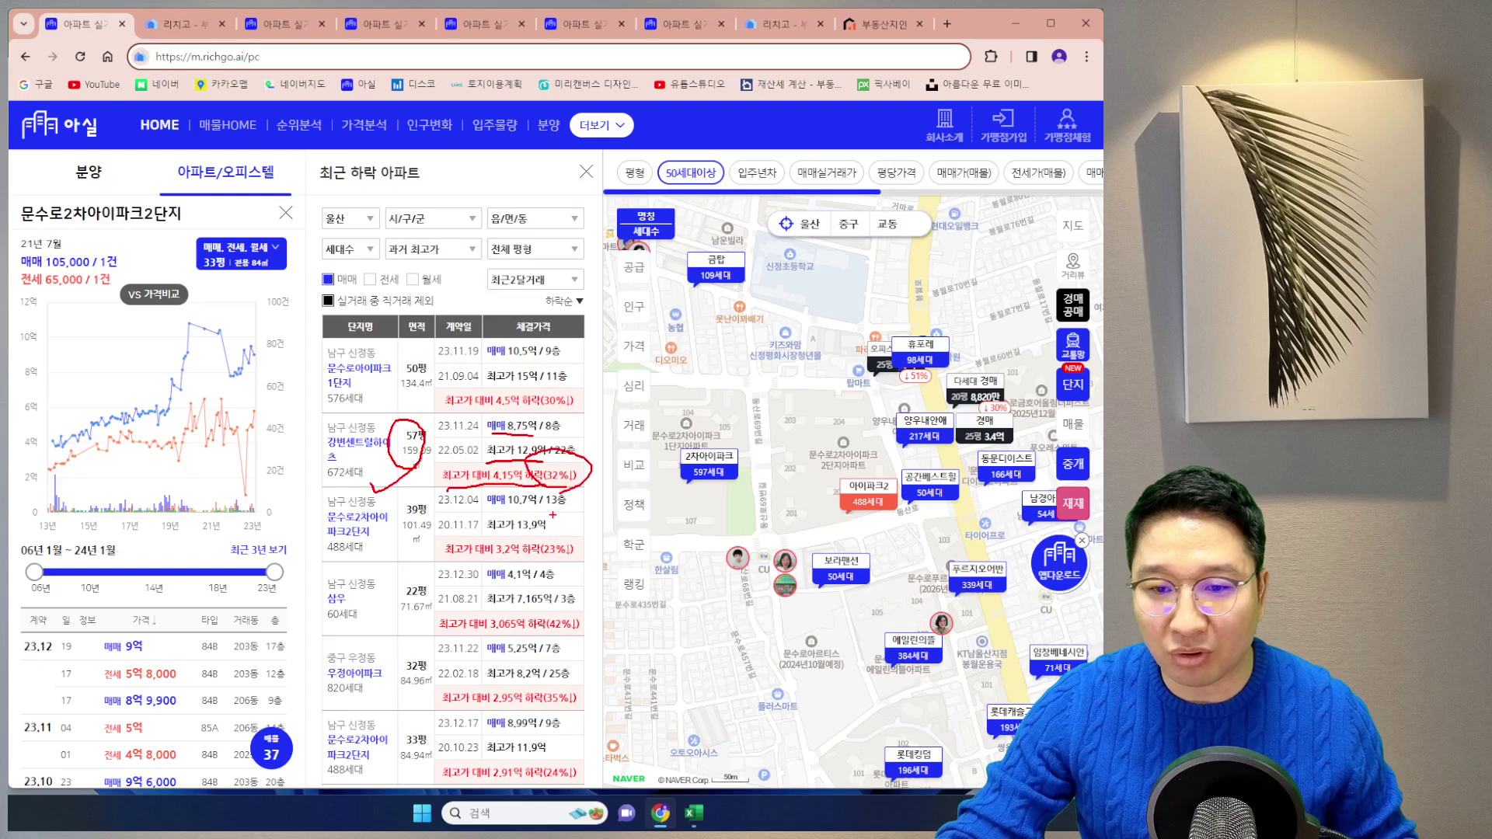
Bring up the 강변센트럴하이츠 page and circle the peak and the latest prices on its 57평 chart, then clear the marks
left_click(378, 25)
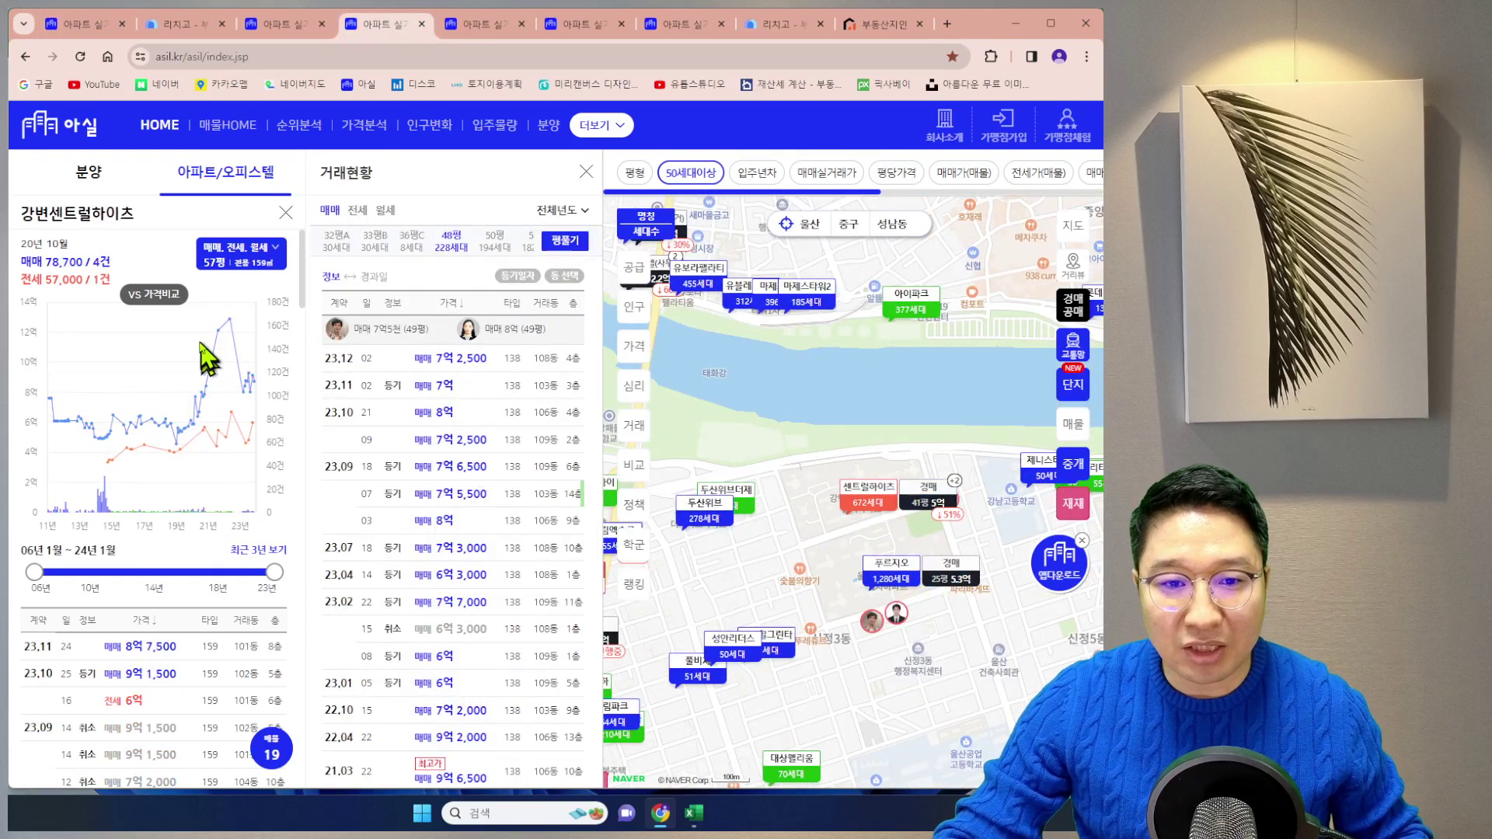
mouse_move(211, 390)
left_mouse_down()
mouse_move(187, 355)
mouse_move(243, 318)
left_mouse_up()
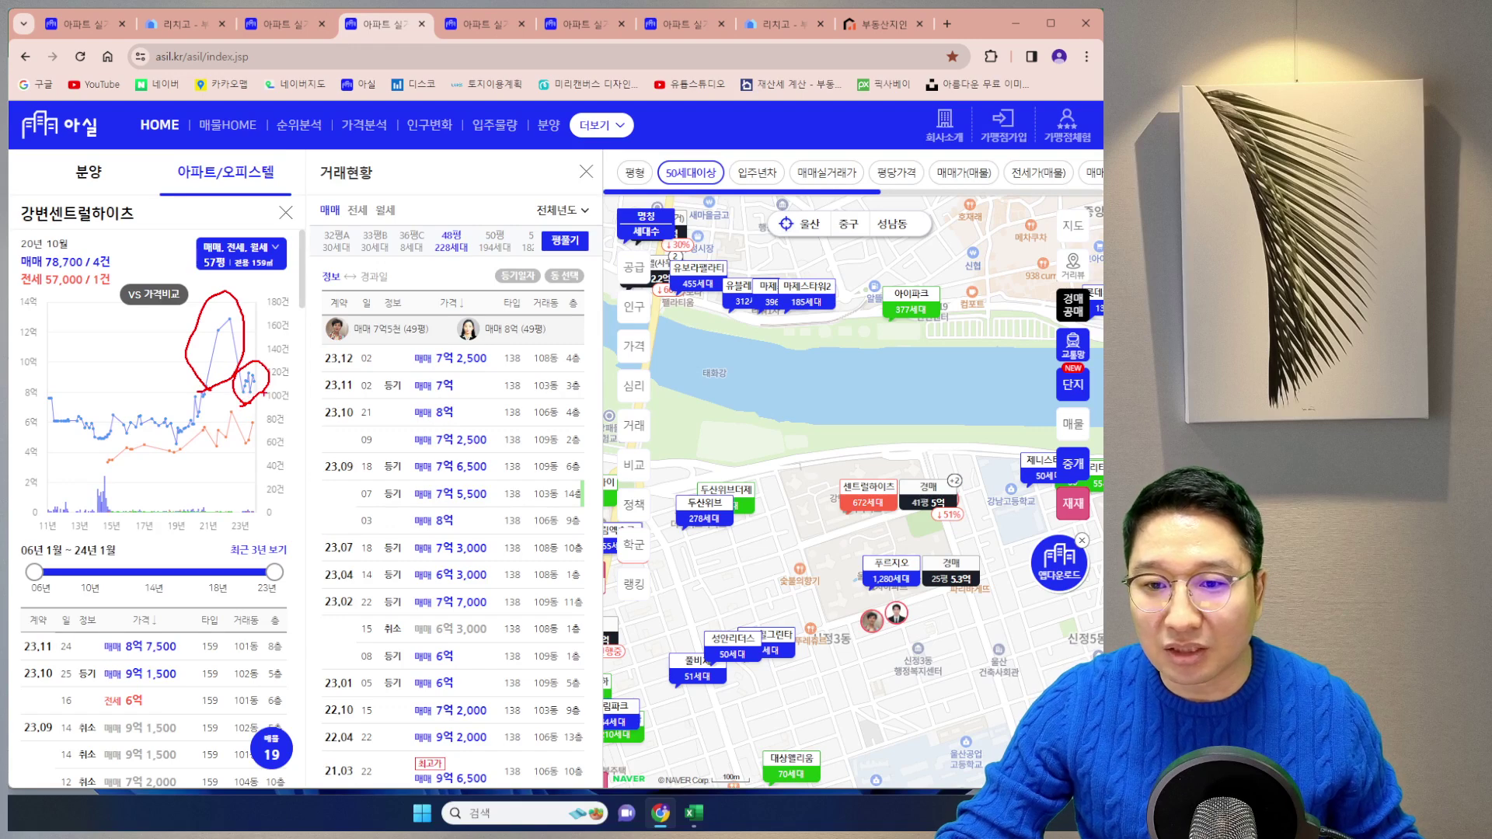
key("Escape")
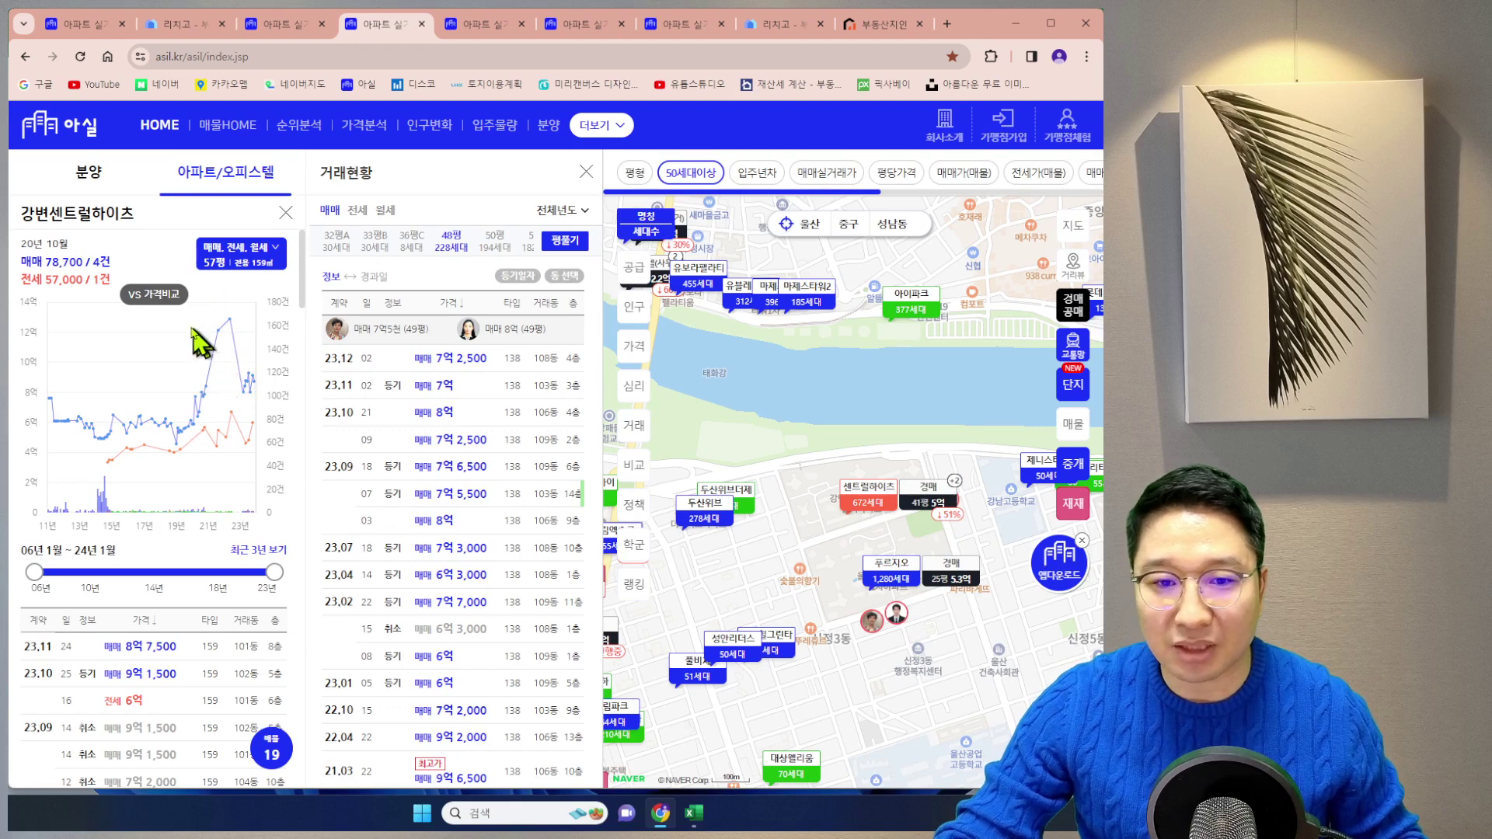
List the 57평 sale transactions of 강변센트럴하이츠 and underline the recent 2023 prices, clearing the marks when done
mouse_move(493, 249)
left_mouse_down()
mouse_move(432, 249)
mouse_move(486, 274)
mouse_move(170, 308)
mouse_move(493, 285)
mouse_move(491, 268)
mouse_move(543, 256)
mouse_move(516, 267)
mouse_move(514, 242)
left_mouse_up()
left_click(514, 243)
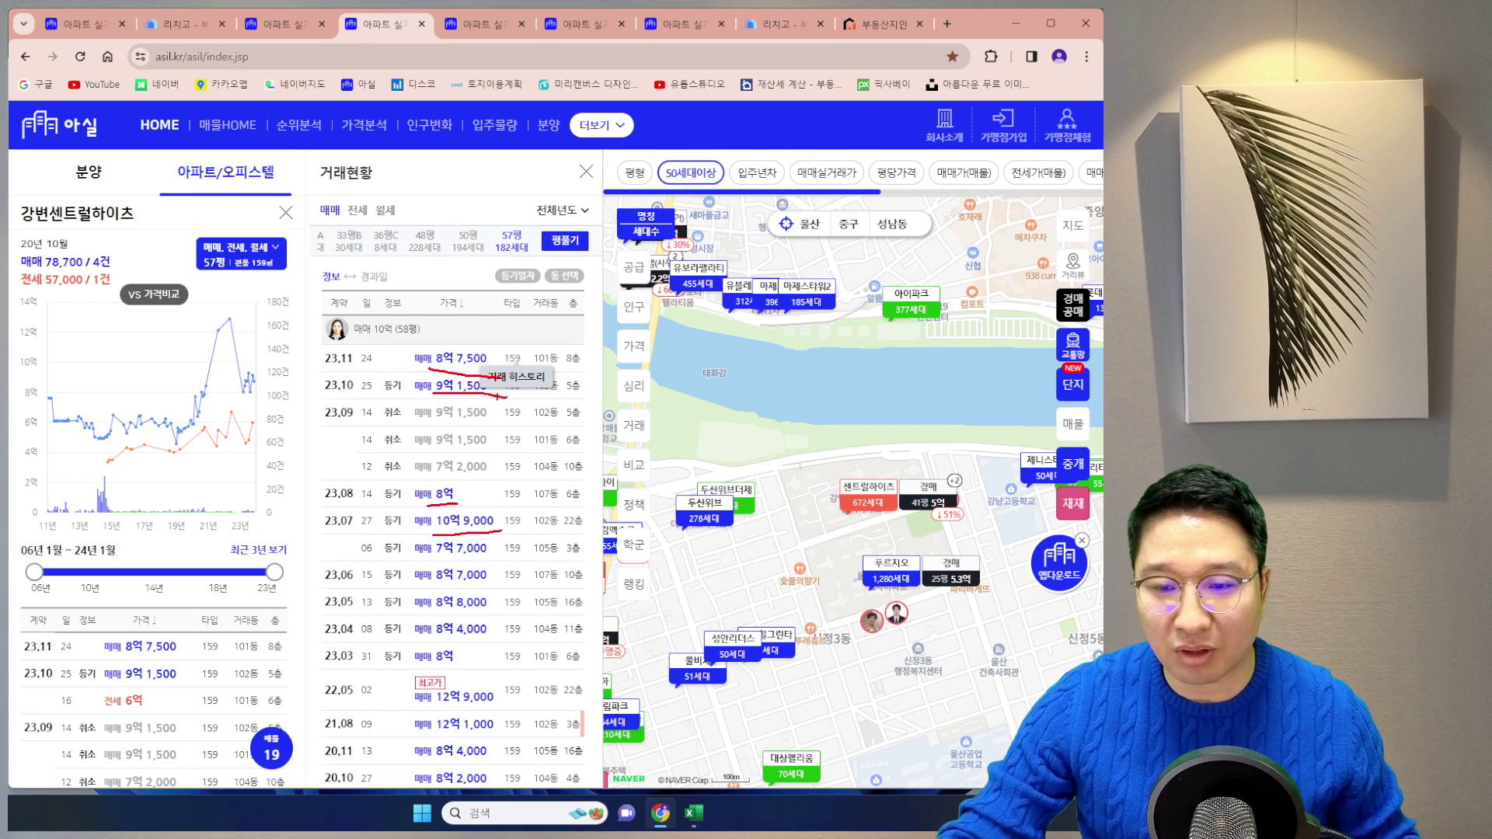
key("Escape")
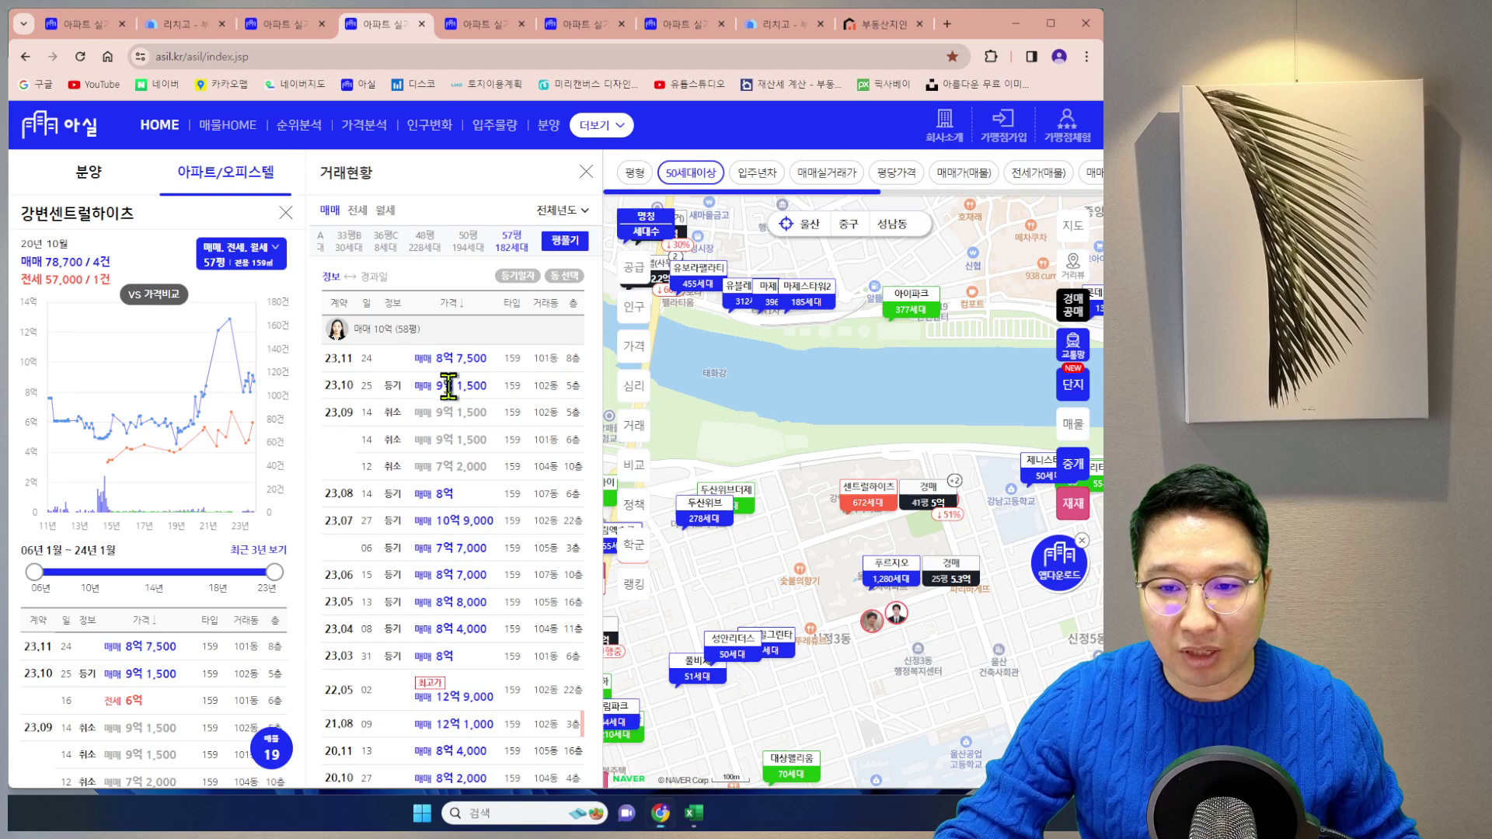
Switch to Excel and mark the 적정가격 and 현재가격 of 강변센트럴하이츠 57평 in row 16, clearing the marks when done
left_click(696, 816)
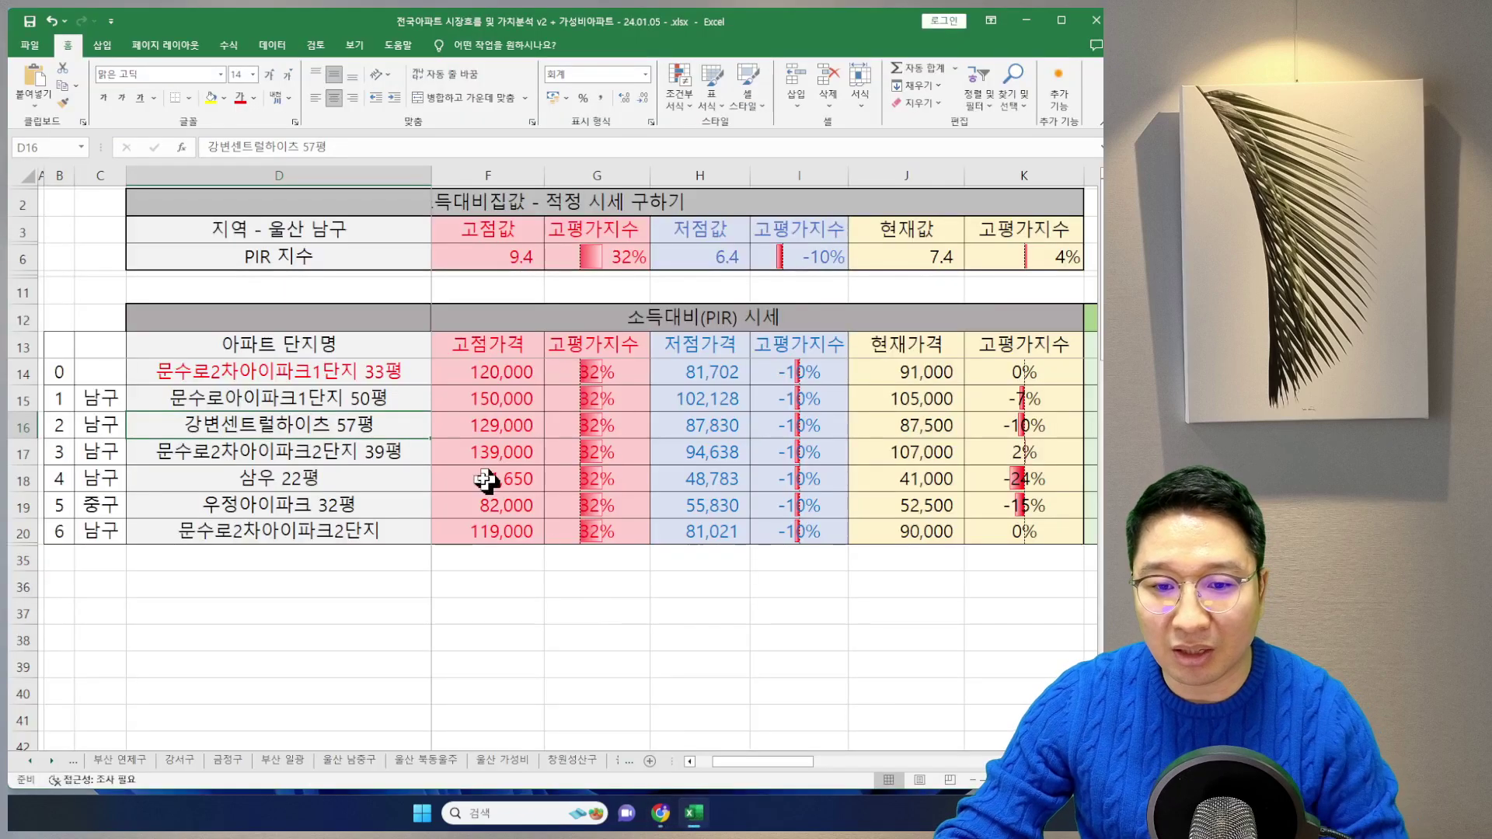
key("Right")
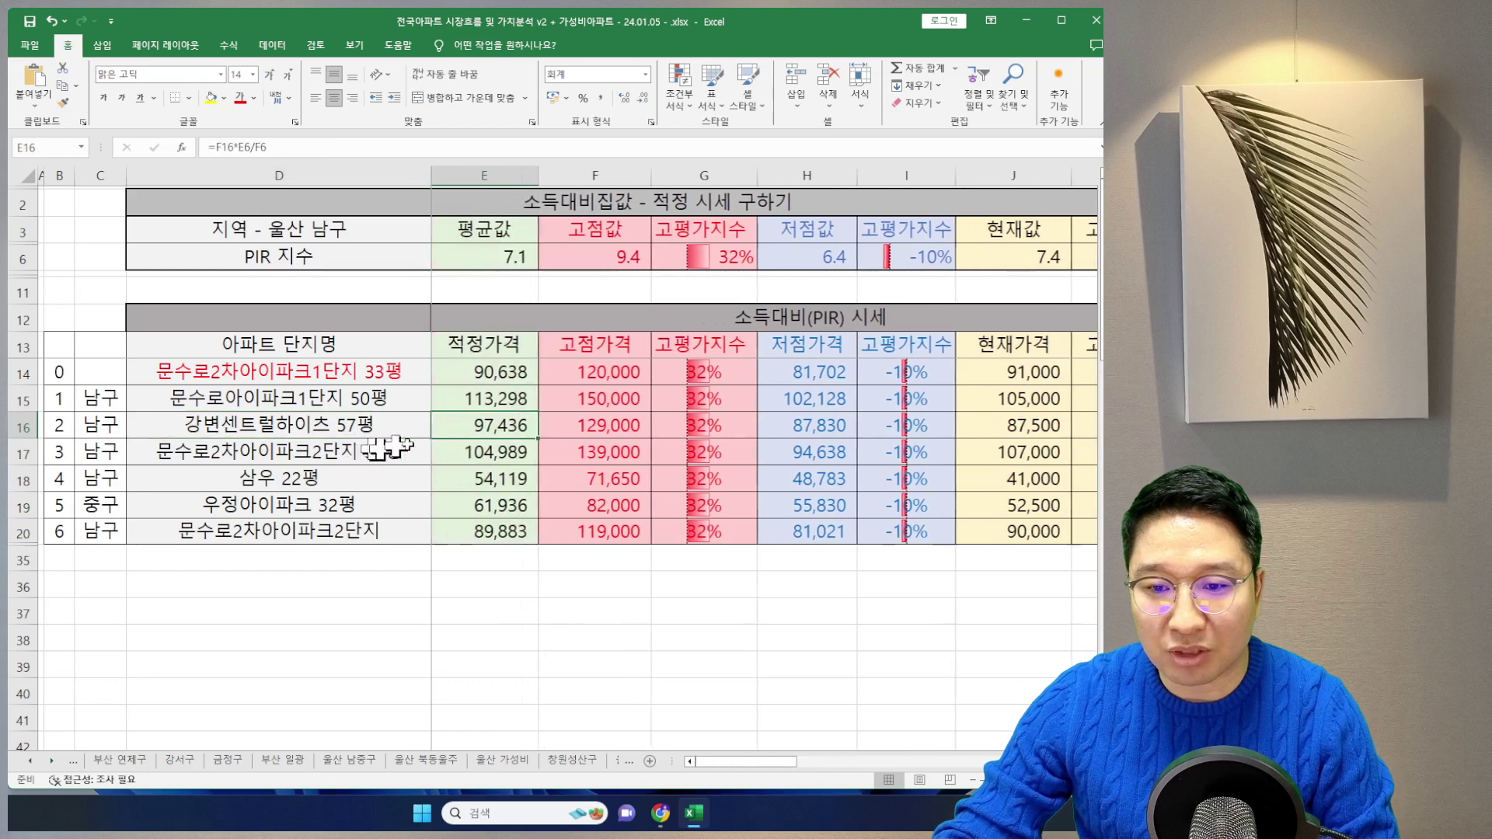
left_click(574, 429)
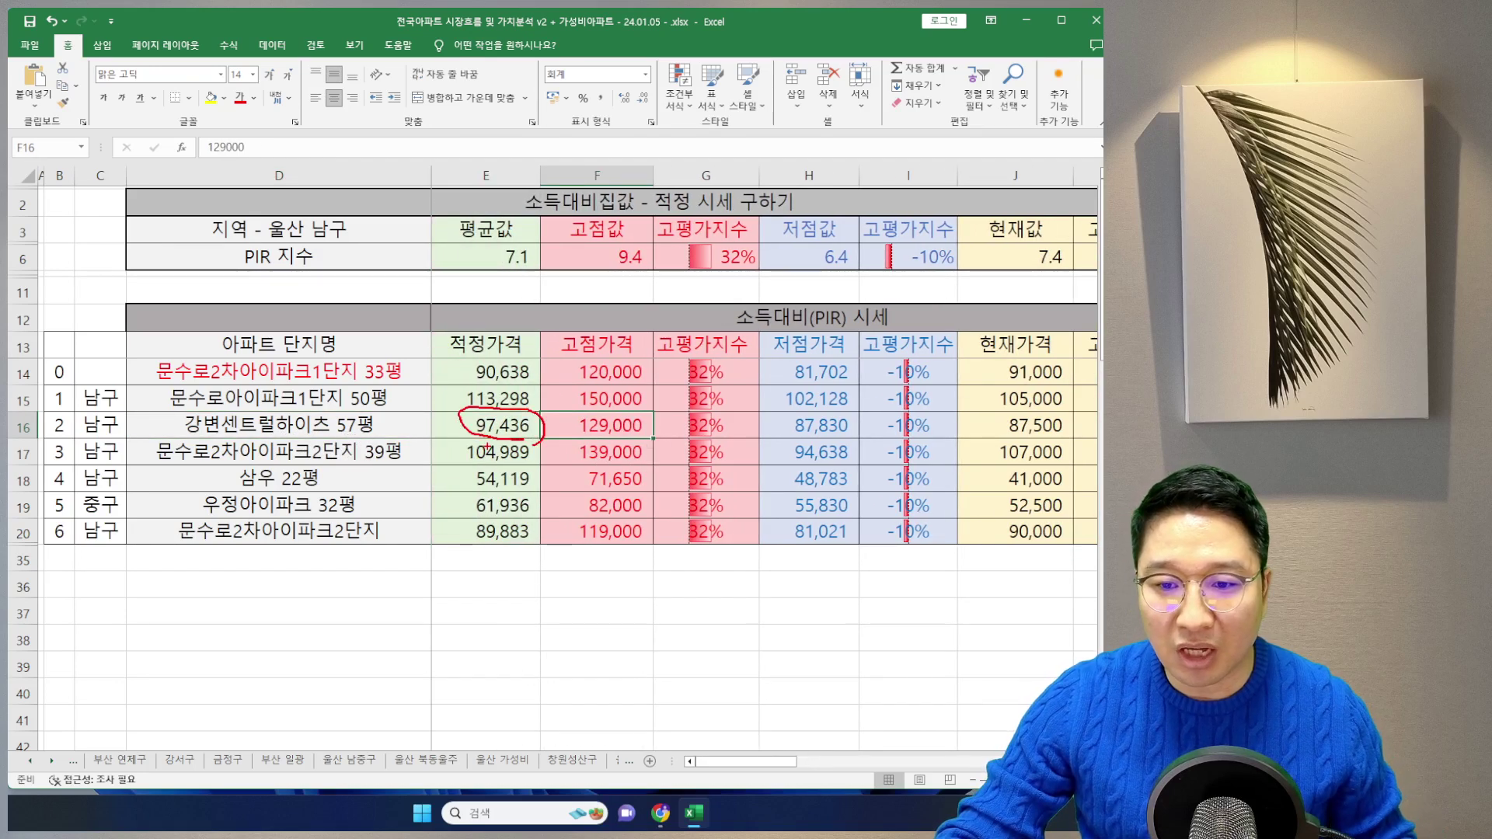
key("Escape")
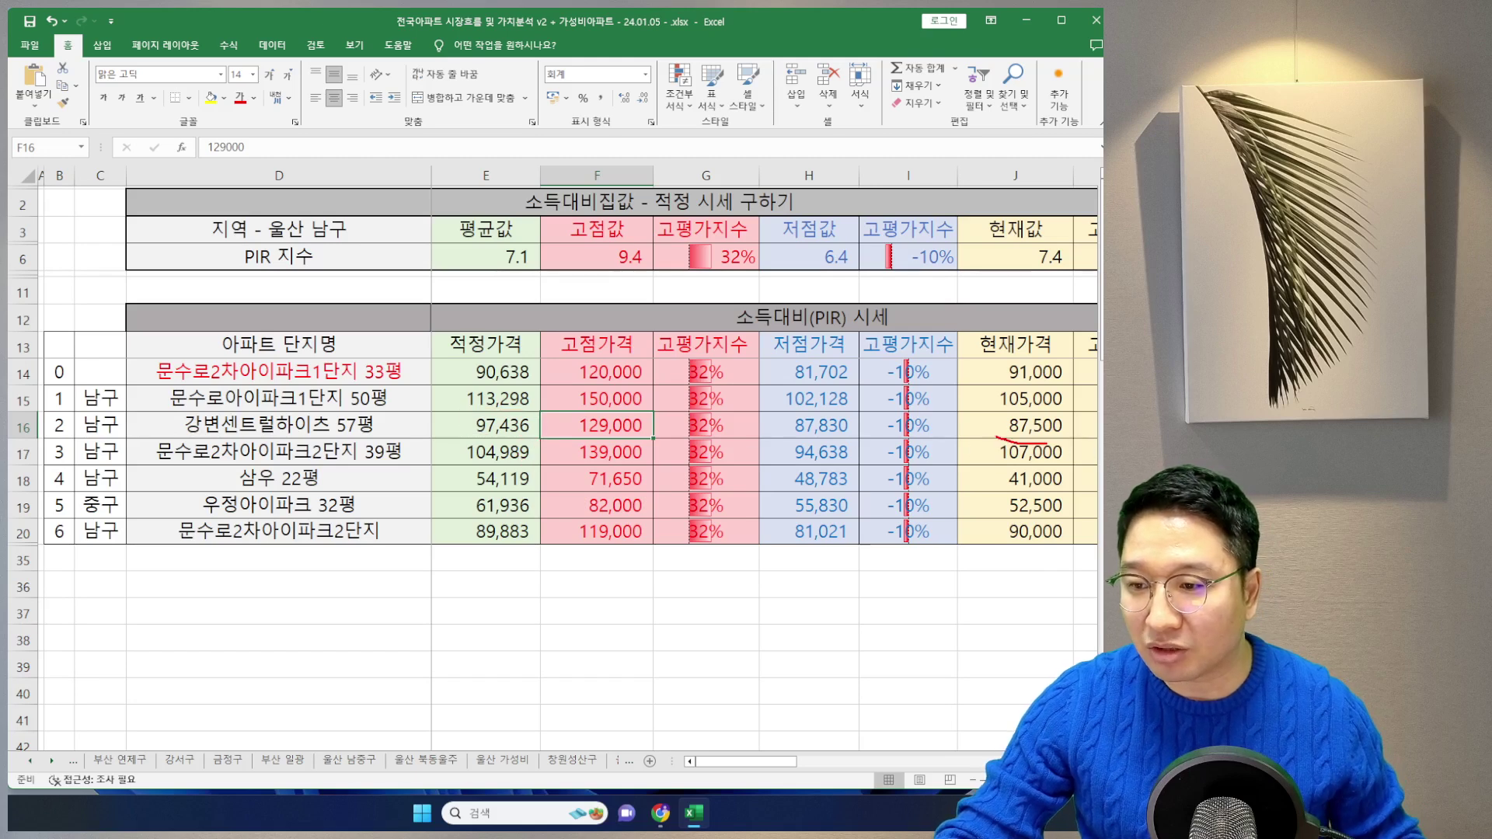
key("Escape")
Review row 16 across to the current-price 고평가지수 of 강변센트럴하이츠 57평 and return to its 적정가격 in cell E16
left_click(1084, 426)
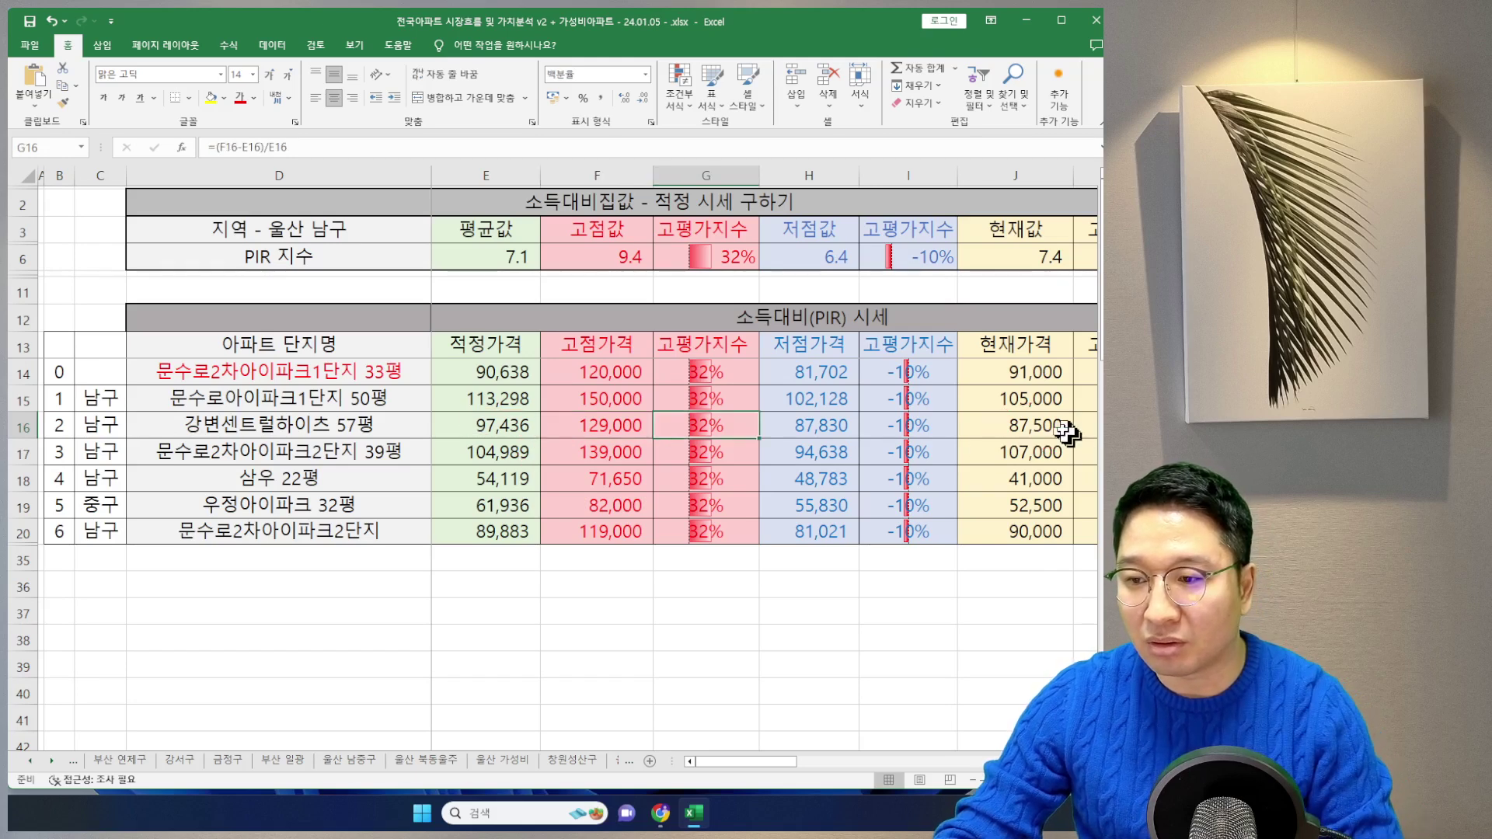
scroll(1076, 458, "right", 2)
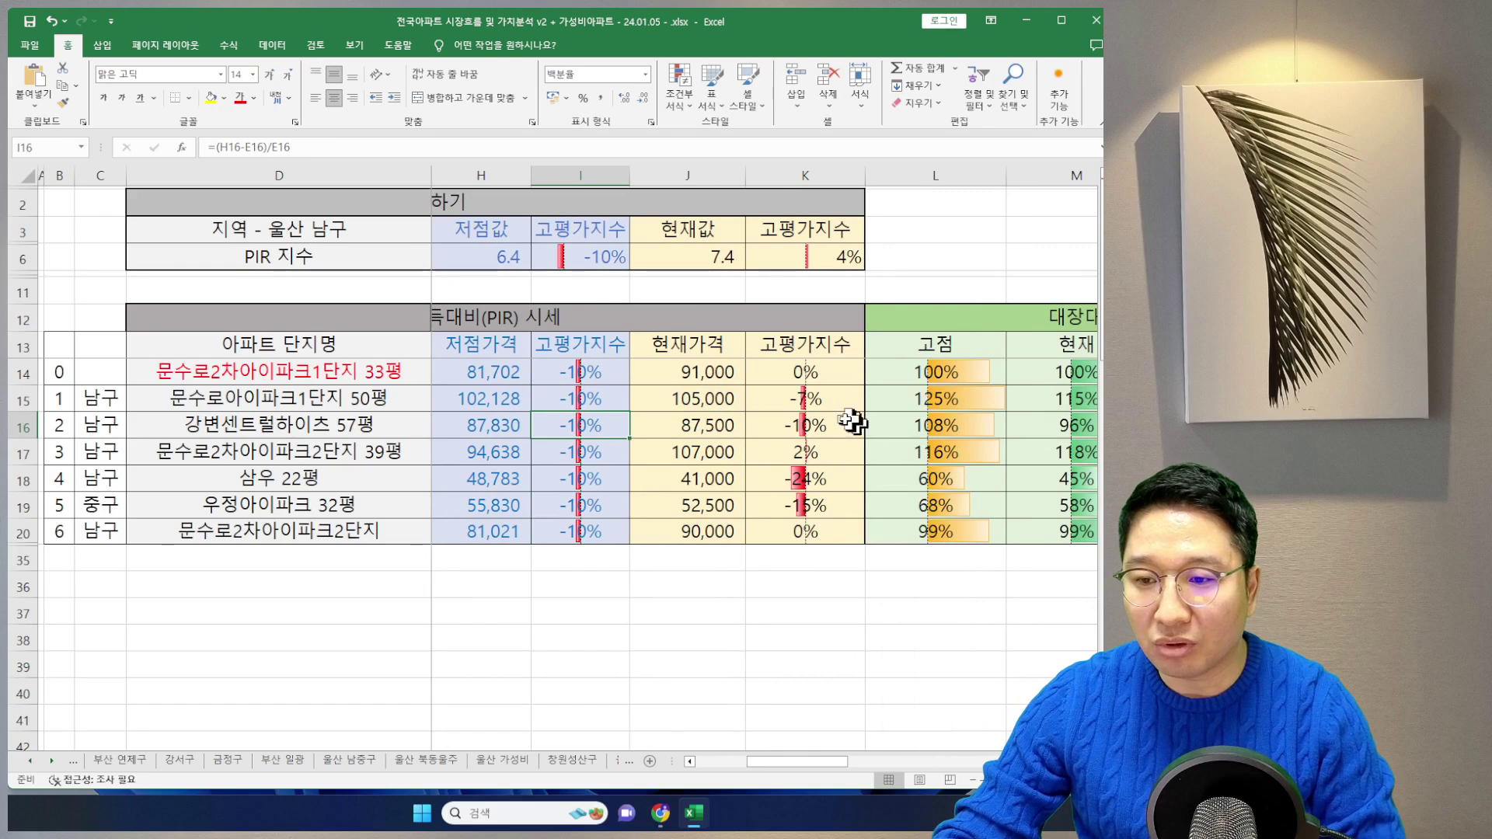
scroll(843, 424, "left", 3)
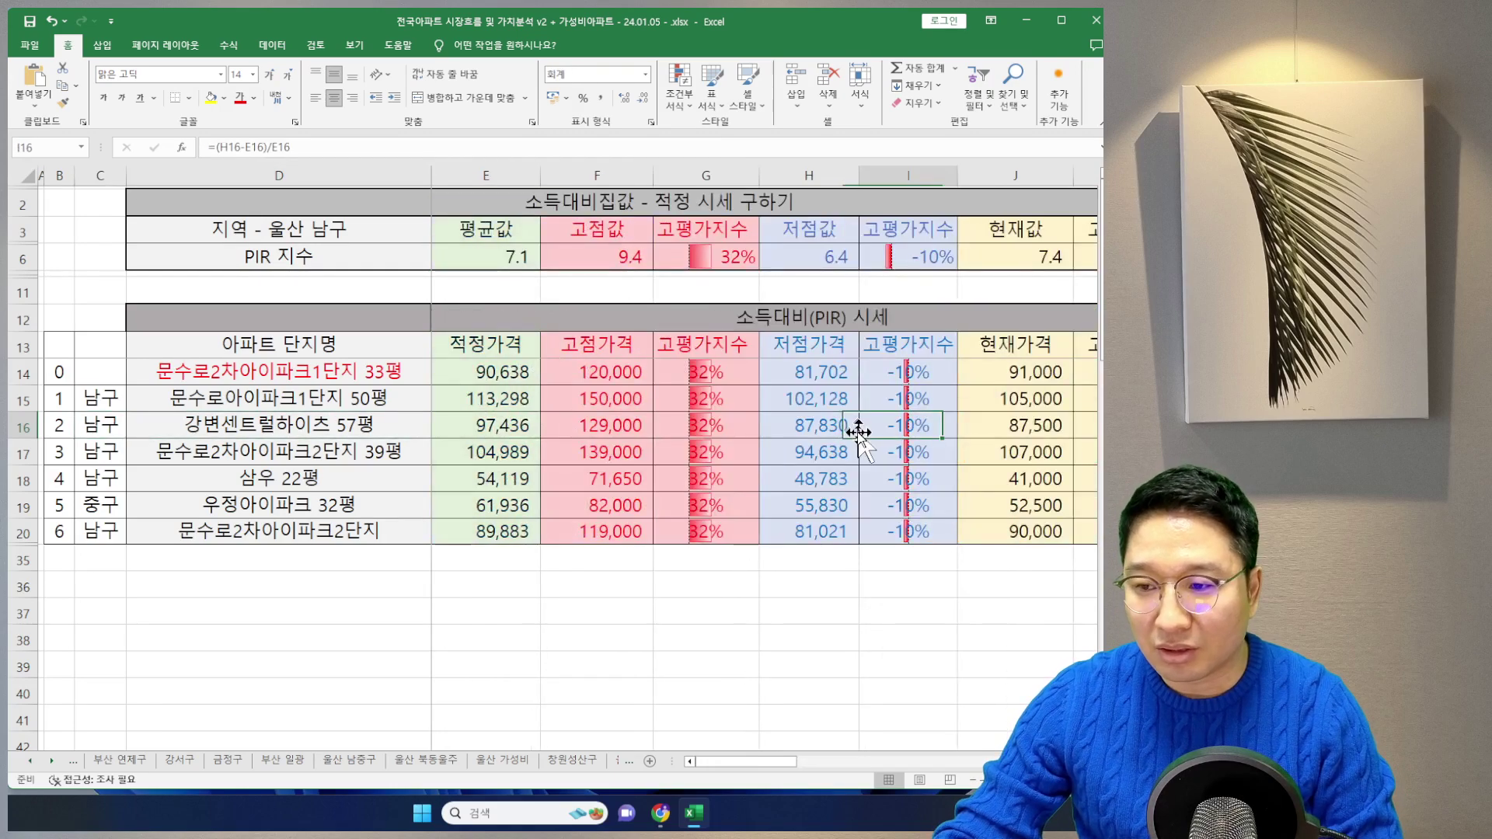
key("Left")
key("Left")
key("Left")
key("Left")
key("Left")
key("Left")
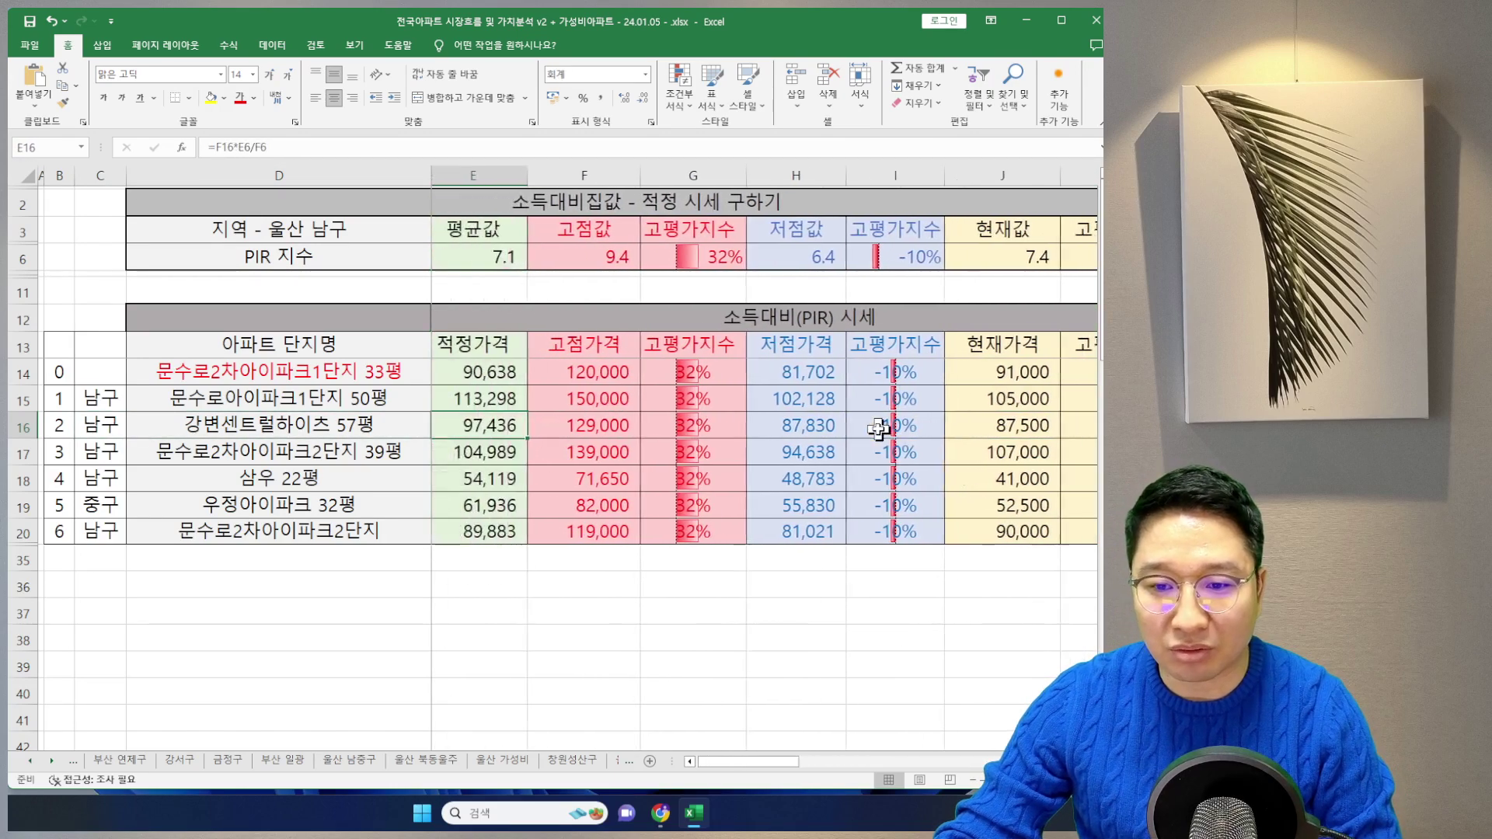
Select 문수로2차아이파크2단지 39평 in cell D17, switch to Chrome and mark its size and price drop in the 최근 하락 아파트 list
left_click(396, 453)
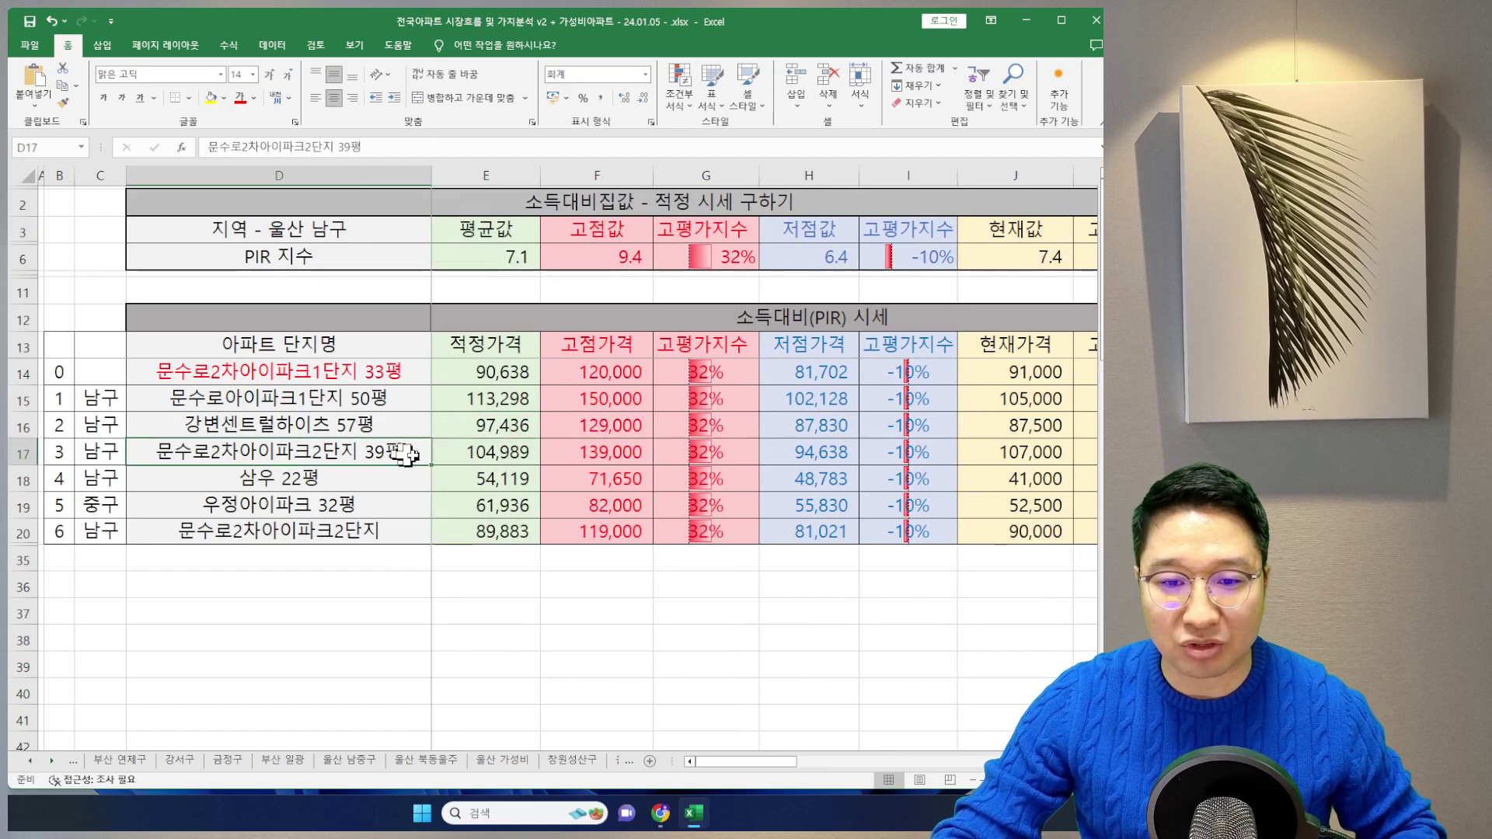
key("alt+Tab")
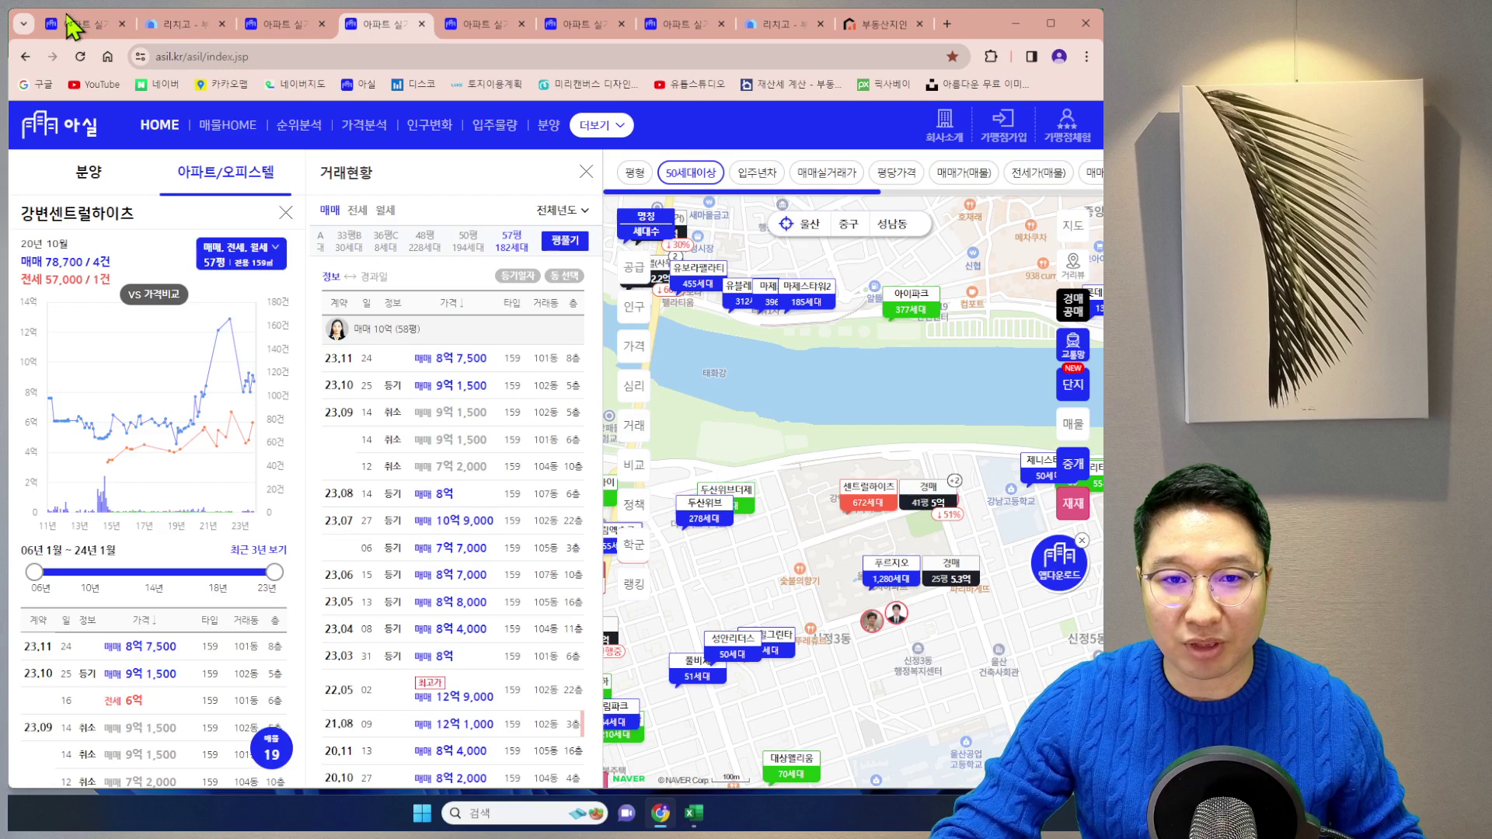
left_click(102, 24)
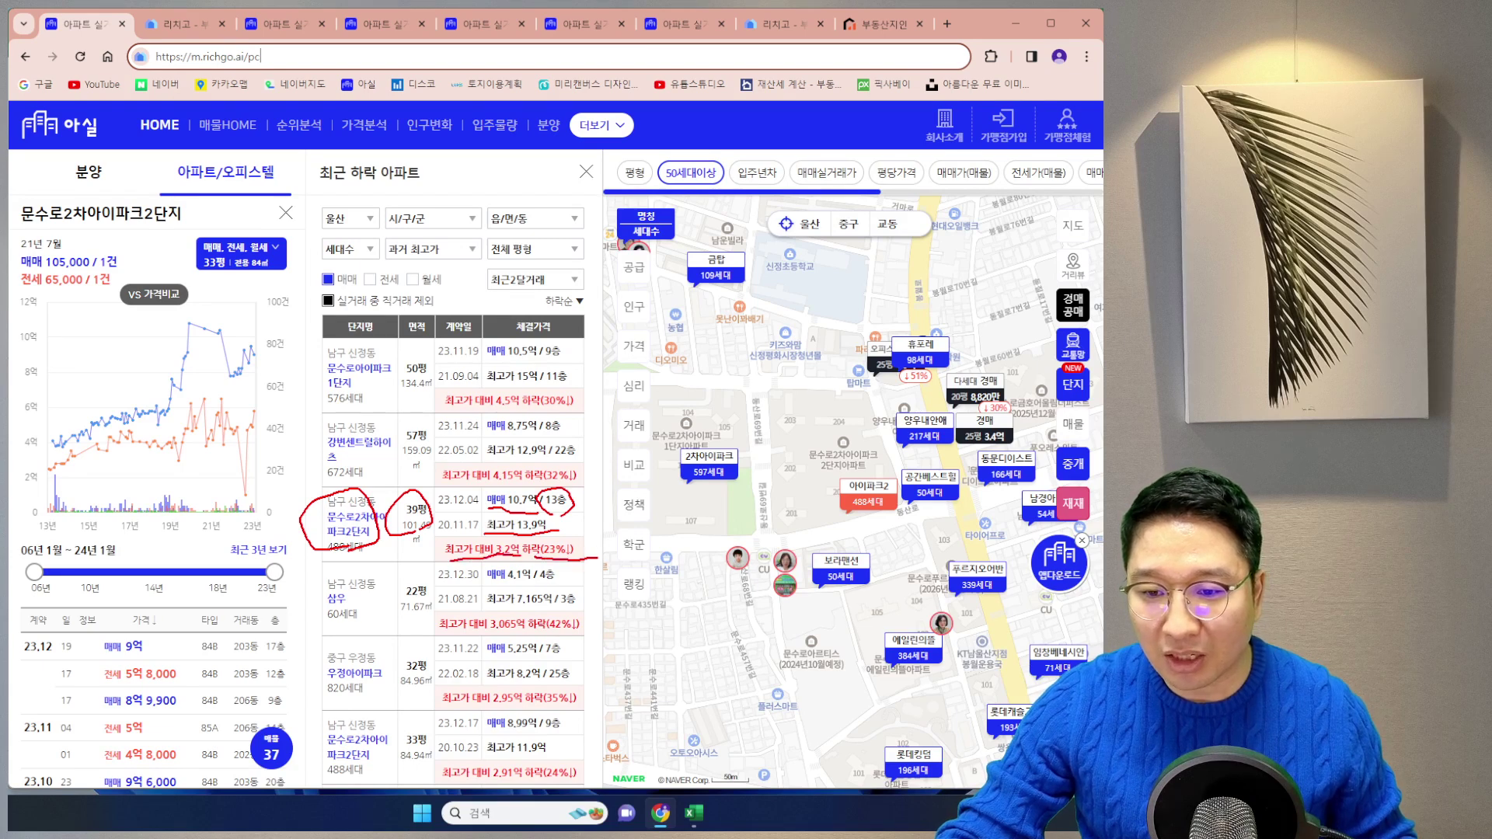
key("Escape")
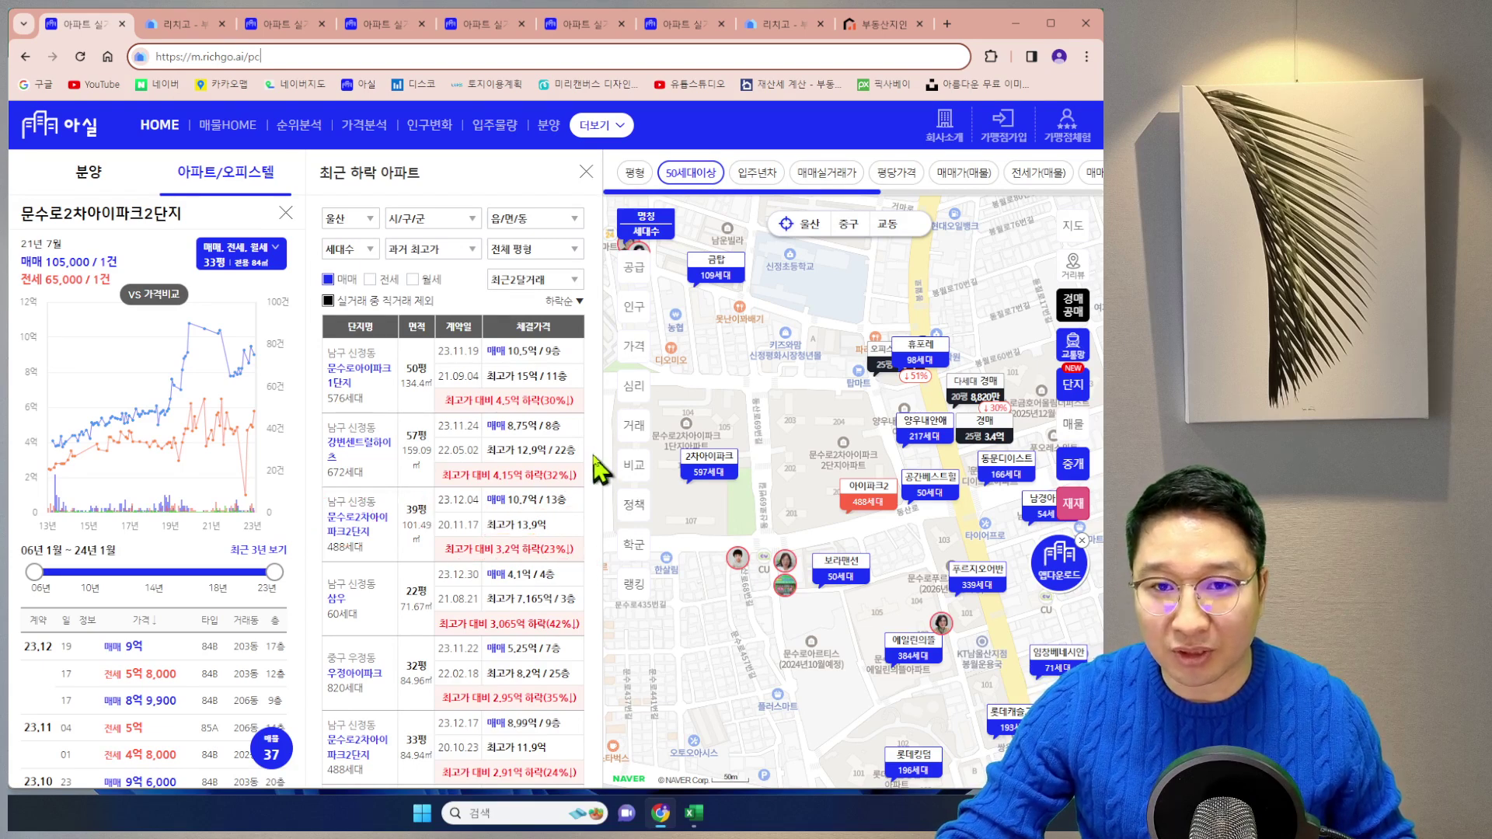
Bring up the 문수로2차아이파크2단지 page and mark the peak and latest prices on its 39평 chart, clearing the marks when done
left_click(460, 30)
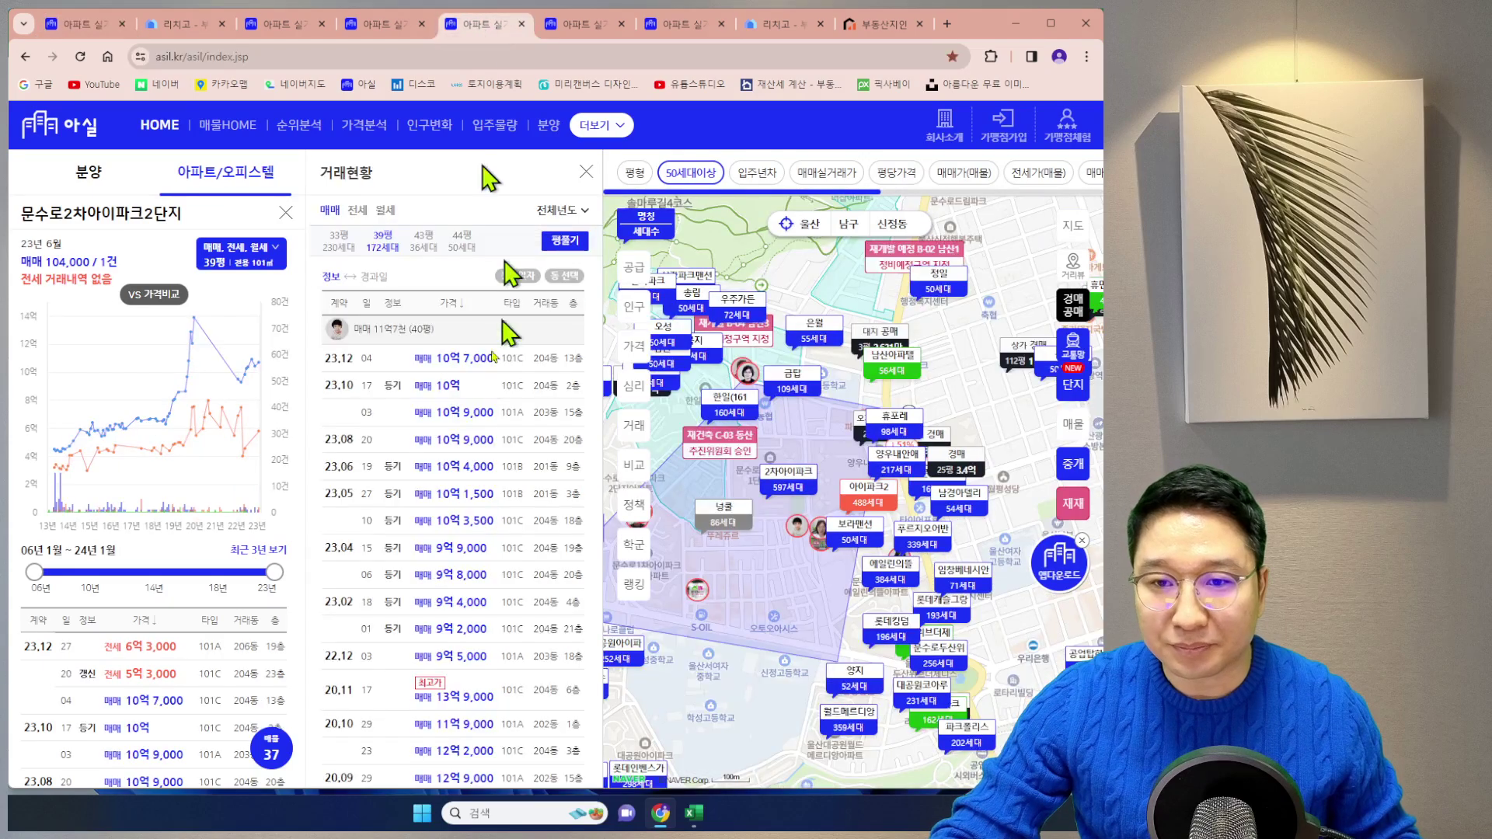
key("ctrl+2")
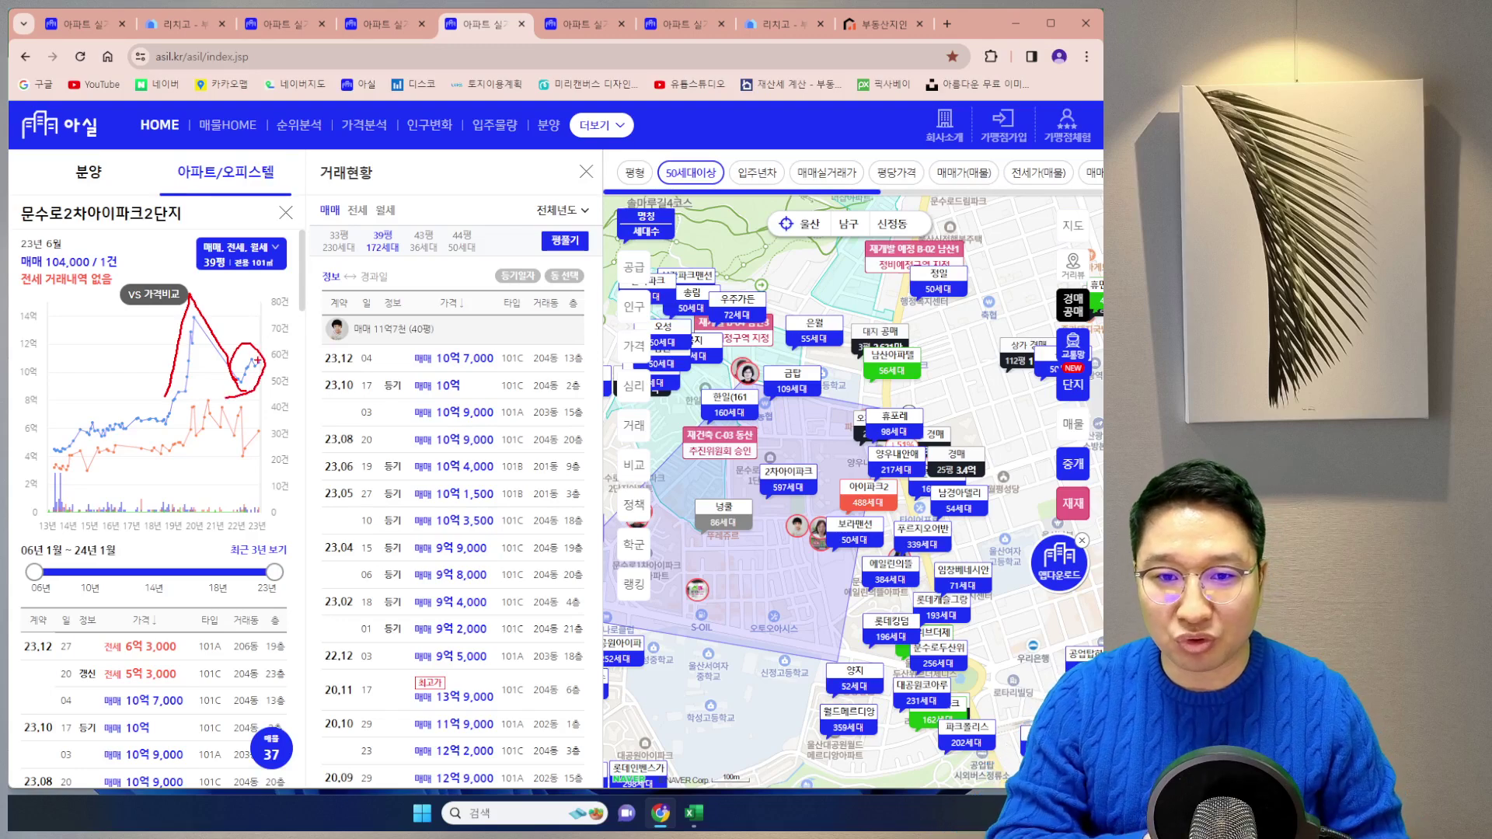
key("ctrl+1")
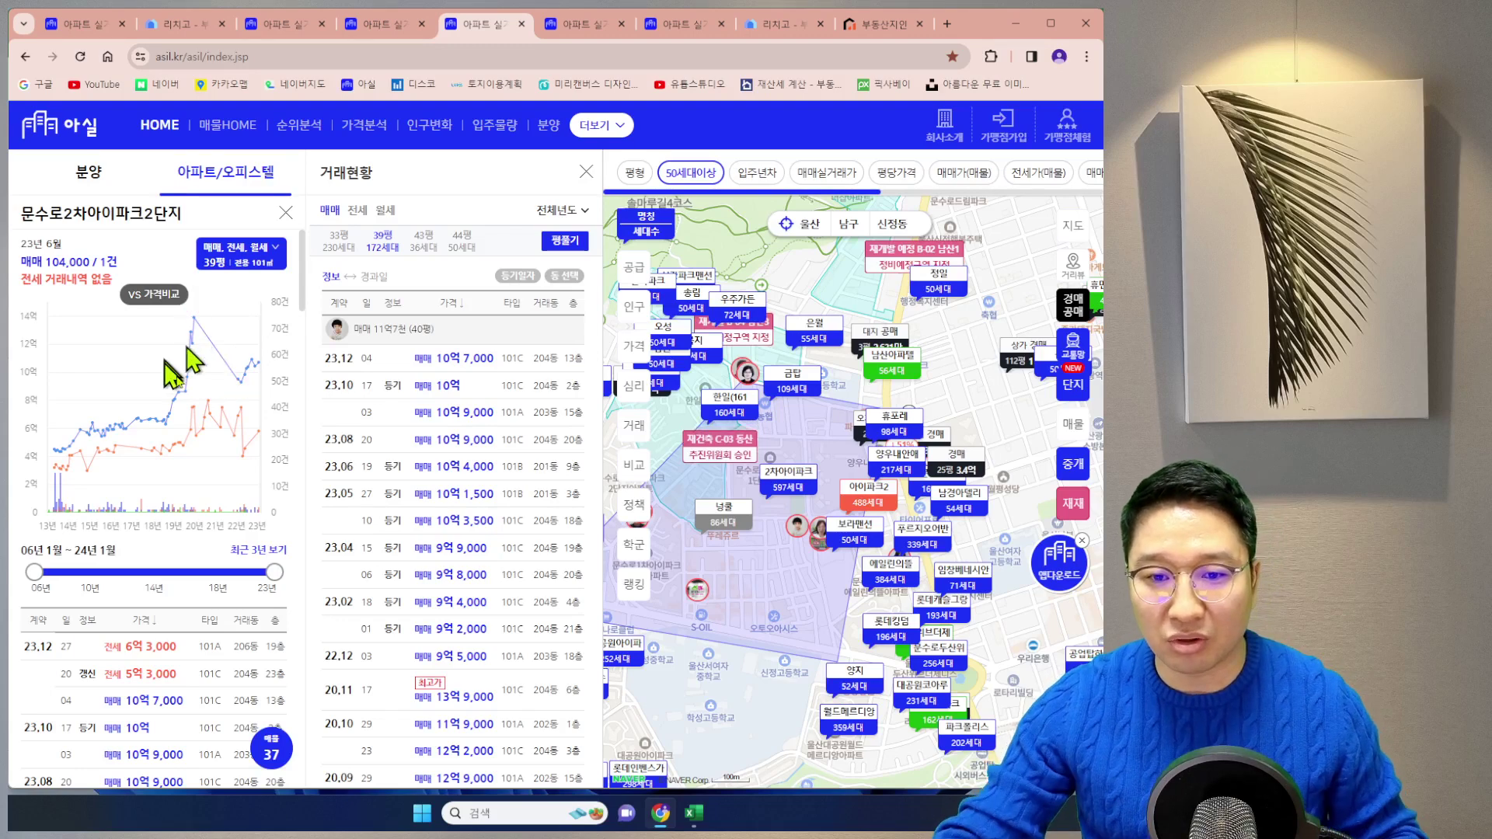
Switch to Excel and circle the current-price 고평가지수 of 문수로2차아이파크2단지 39평 in row 17, clearing the mark when done
left_click(694, 813)
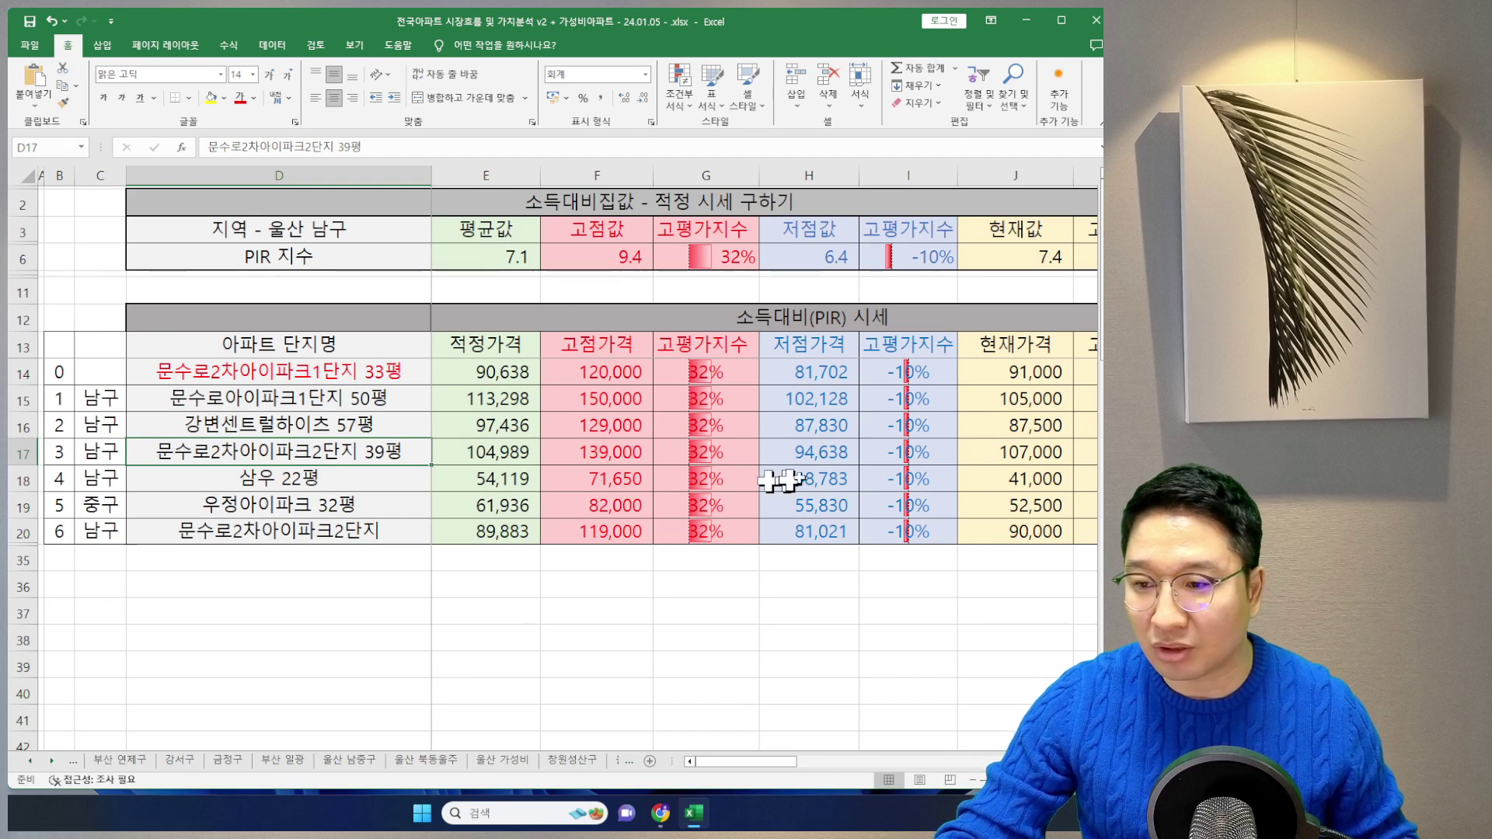
left_click(1024, 452)
key("Right")
key("Left")
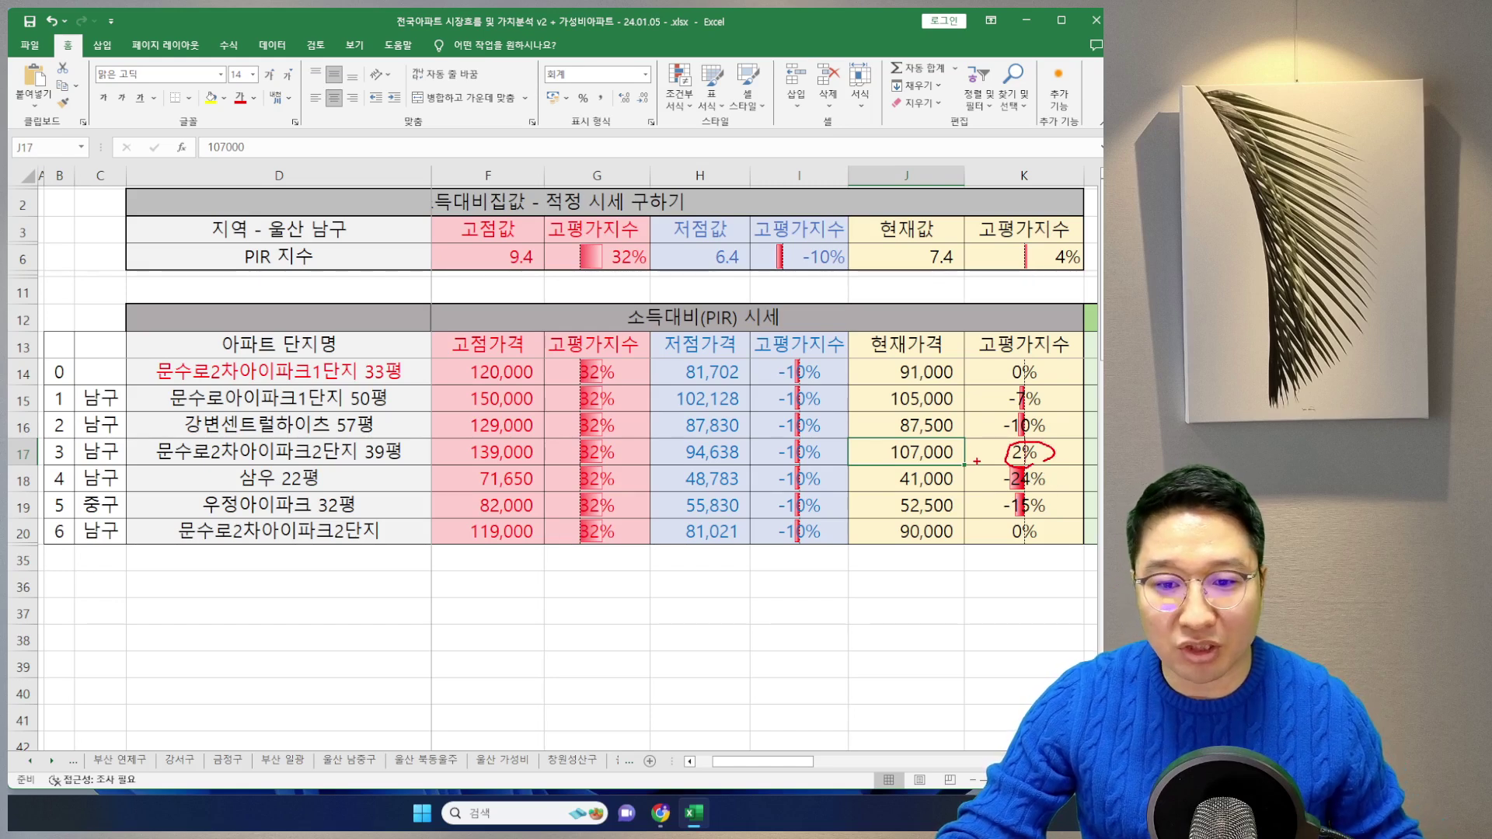
key("Escape")
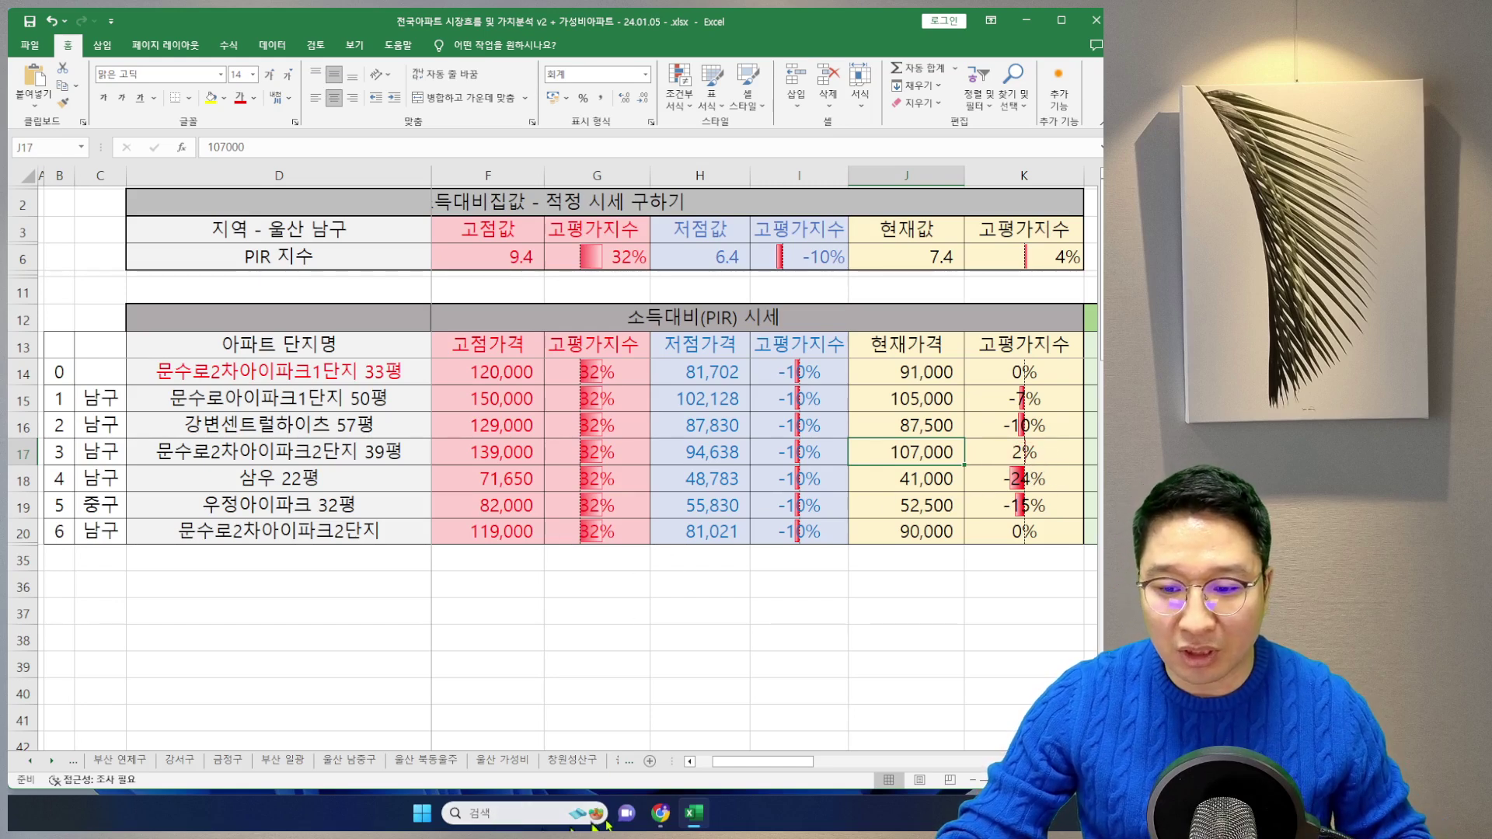
Switch to Chrome and underline the latest and peak prices of 삼우 22평 in the 최근 하락 아파트 list, clearing the marks when done
key("alt+Tab")
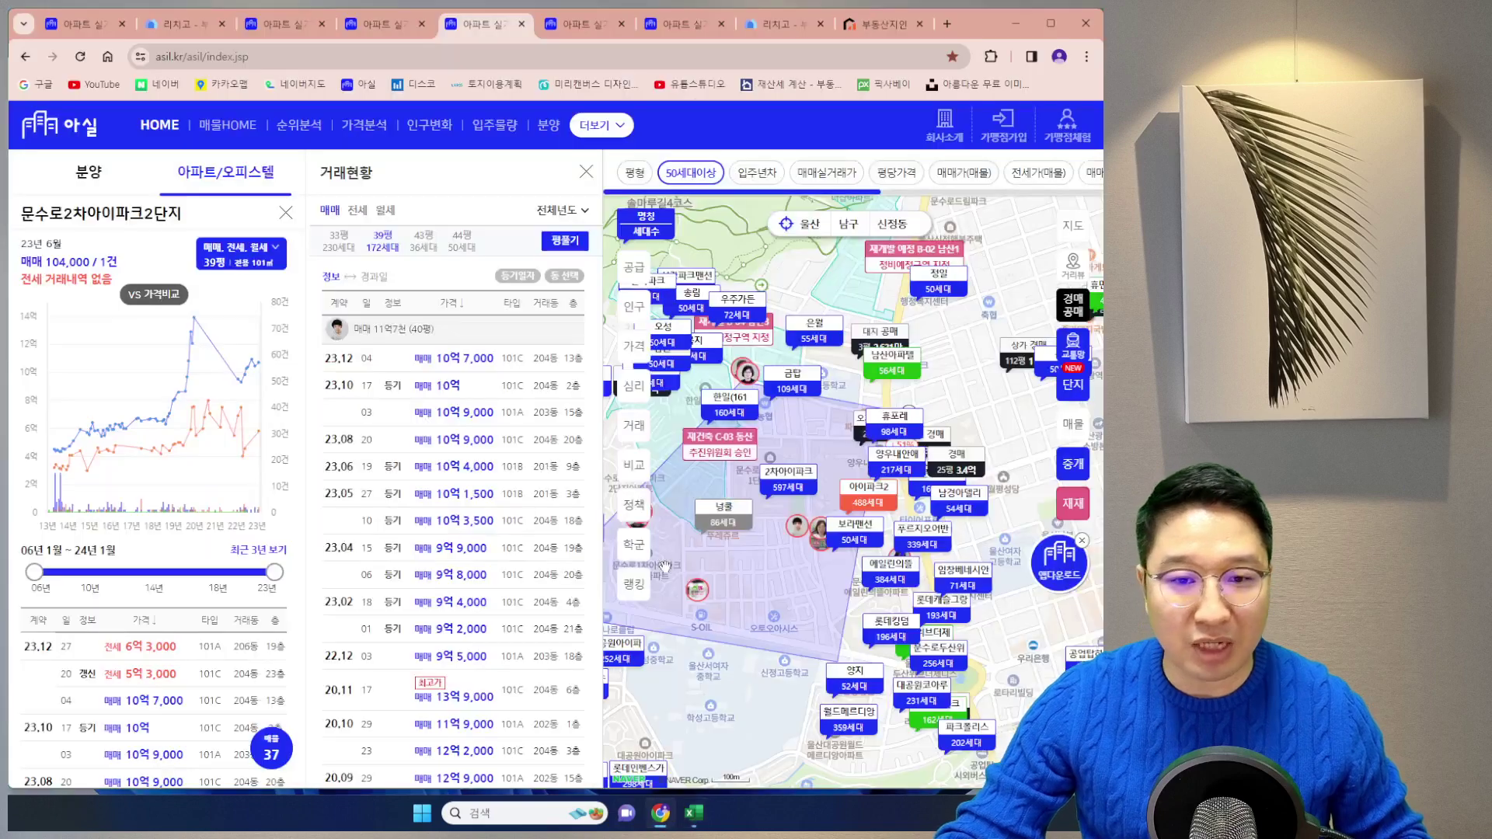
left_click(92, 23)
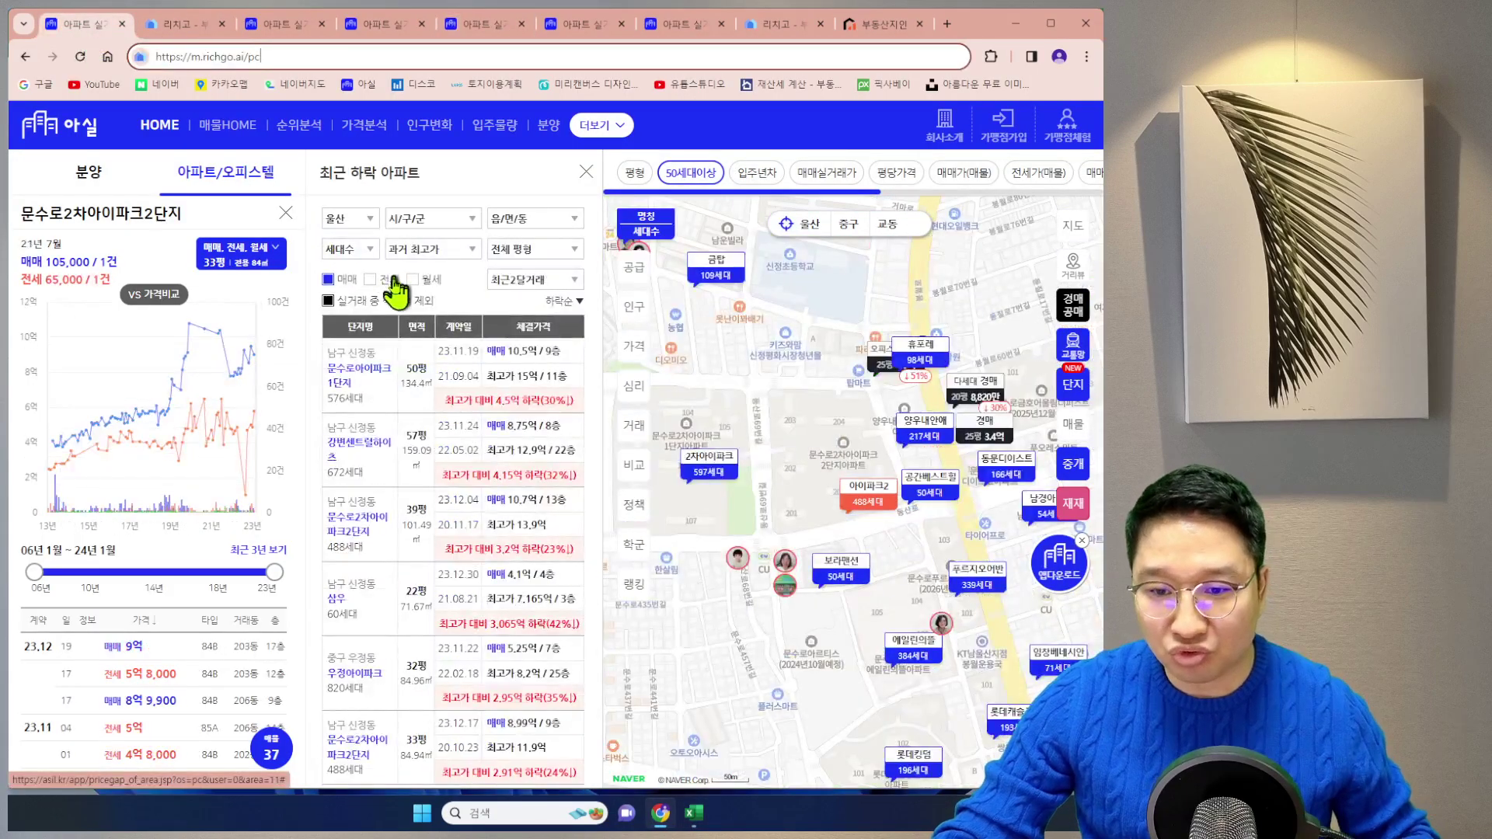
scroll(423, 433, "down", 2)
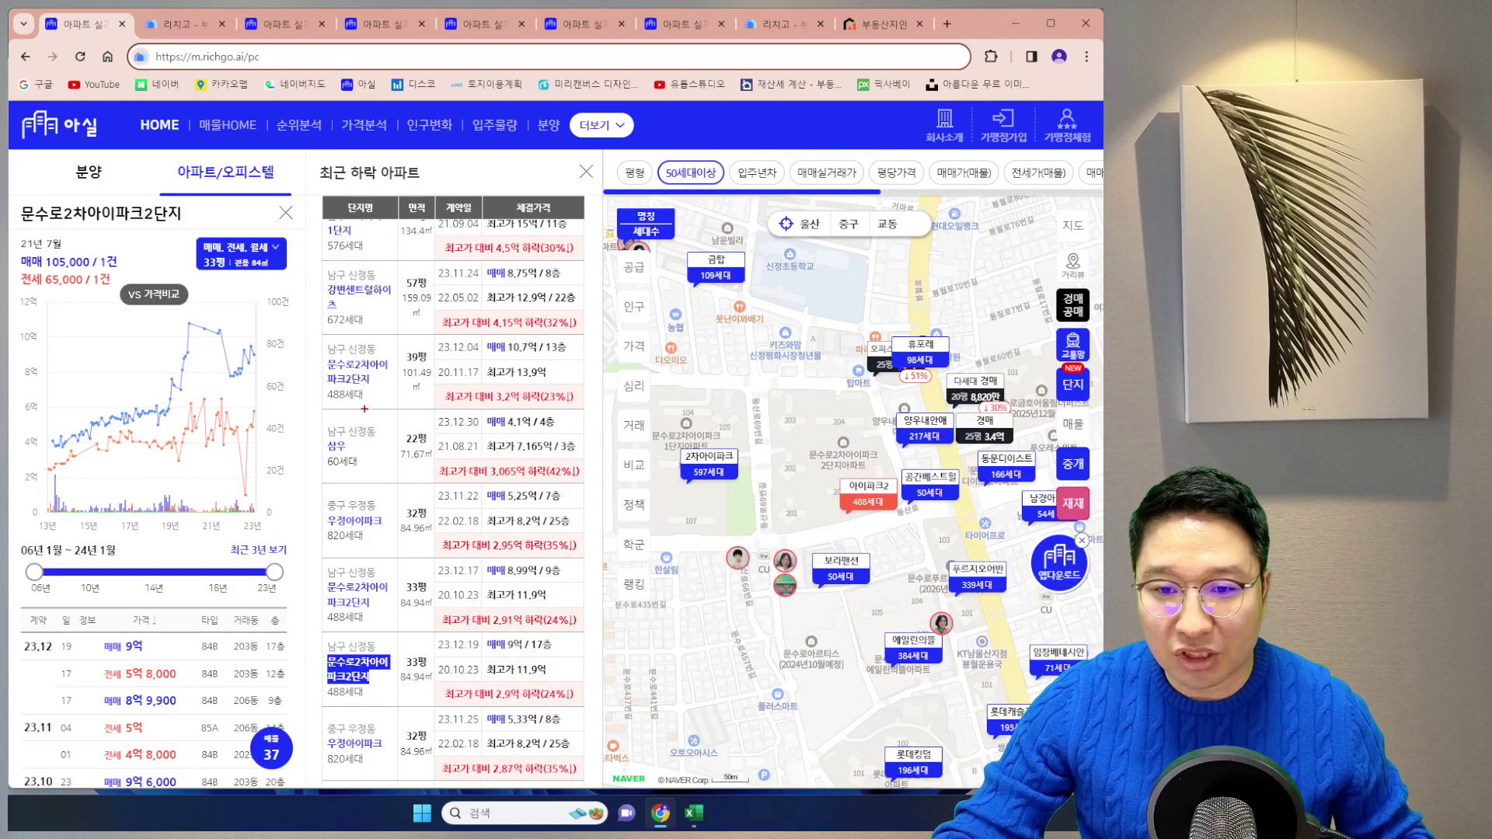
mouse_move(357, 461)
left_mouse_down()
mouse_move(364, 400)
mouse_move(296, 480)
left_mouse_up()
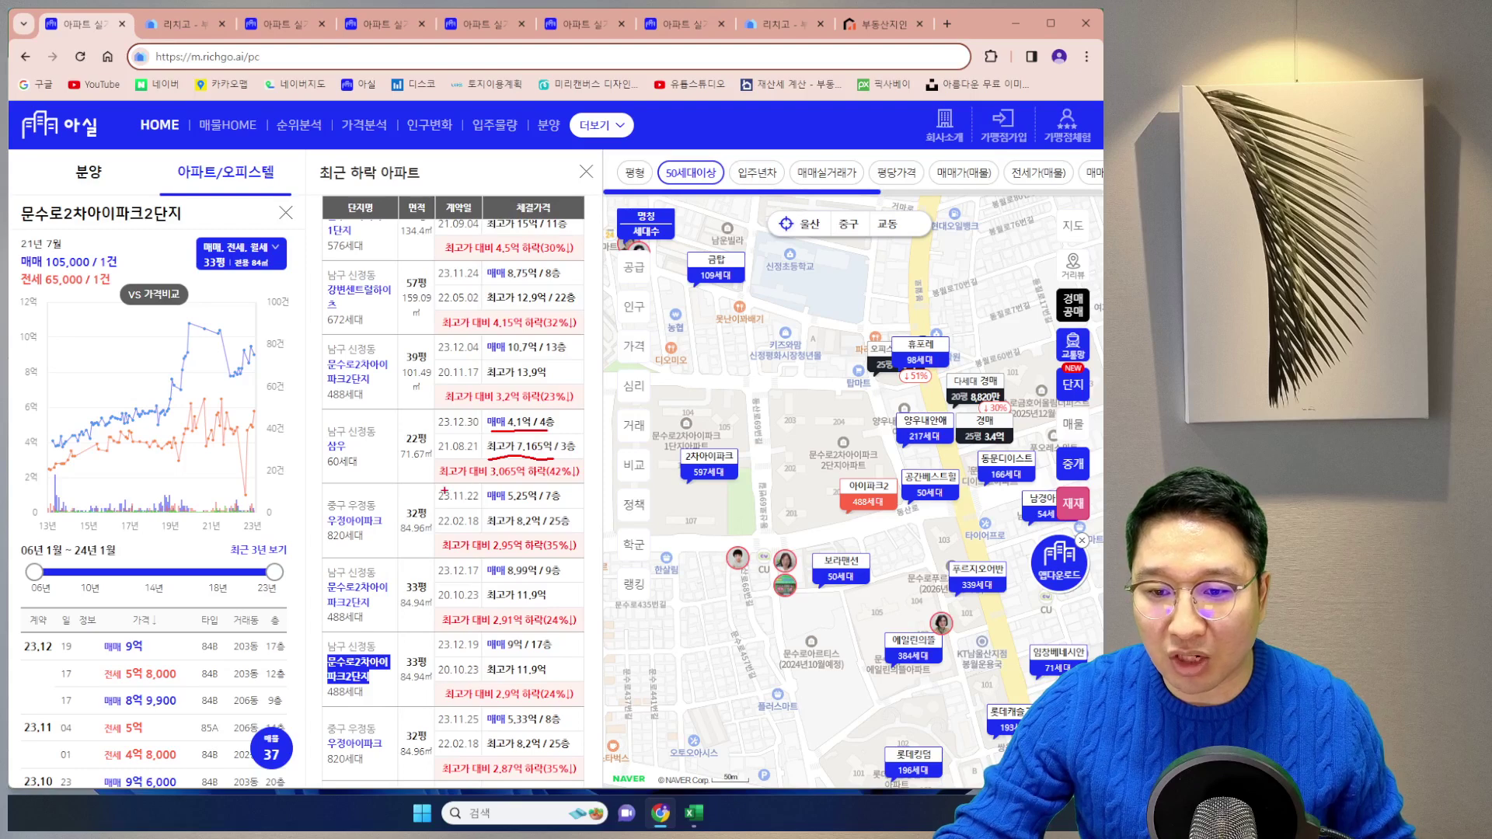
left_click_drag(516, 453, 534, 470)
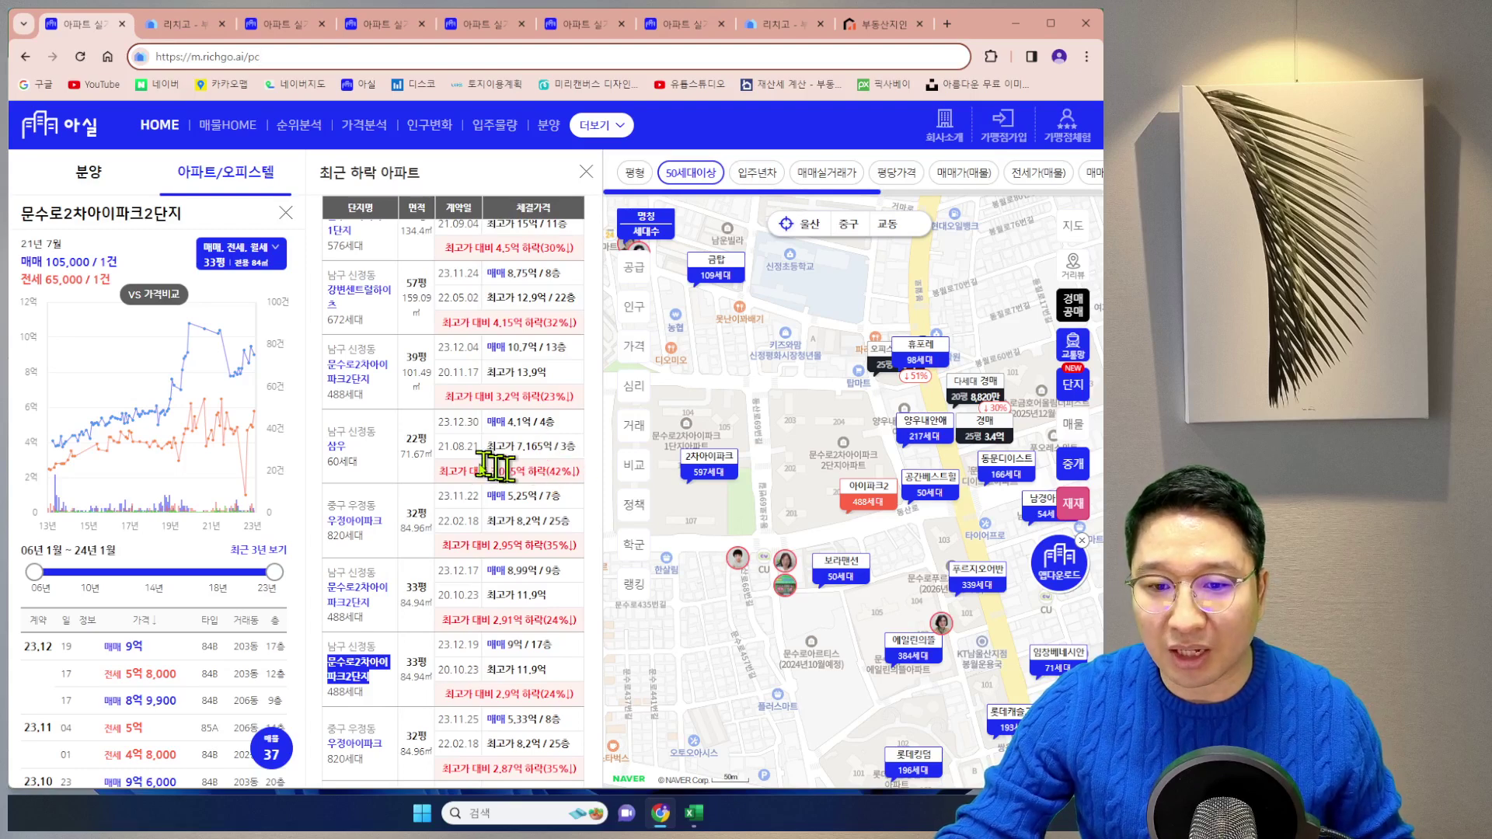
Bring up the 삼우 page, check its sales, and circle the chart's price spike and the B-08 redevelopment zone on the map, clearing the marks
left_click(494, 24)
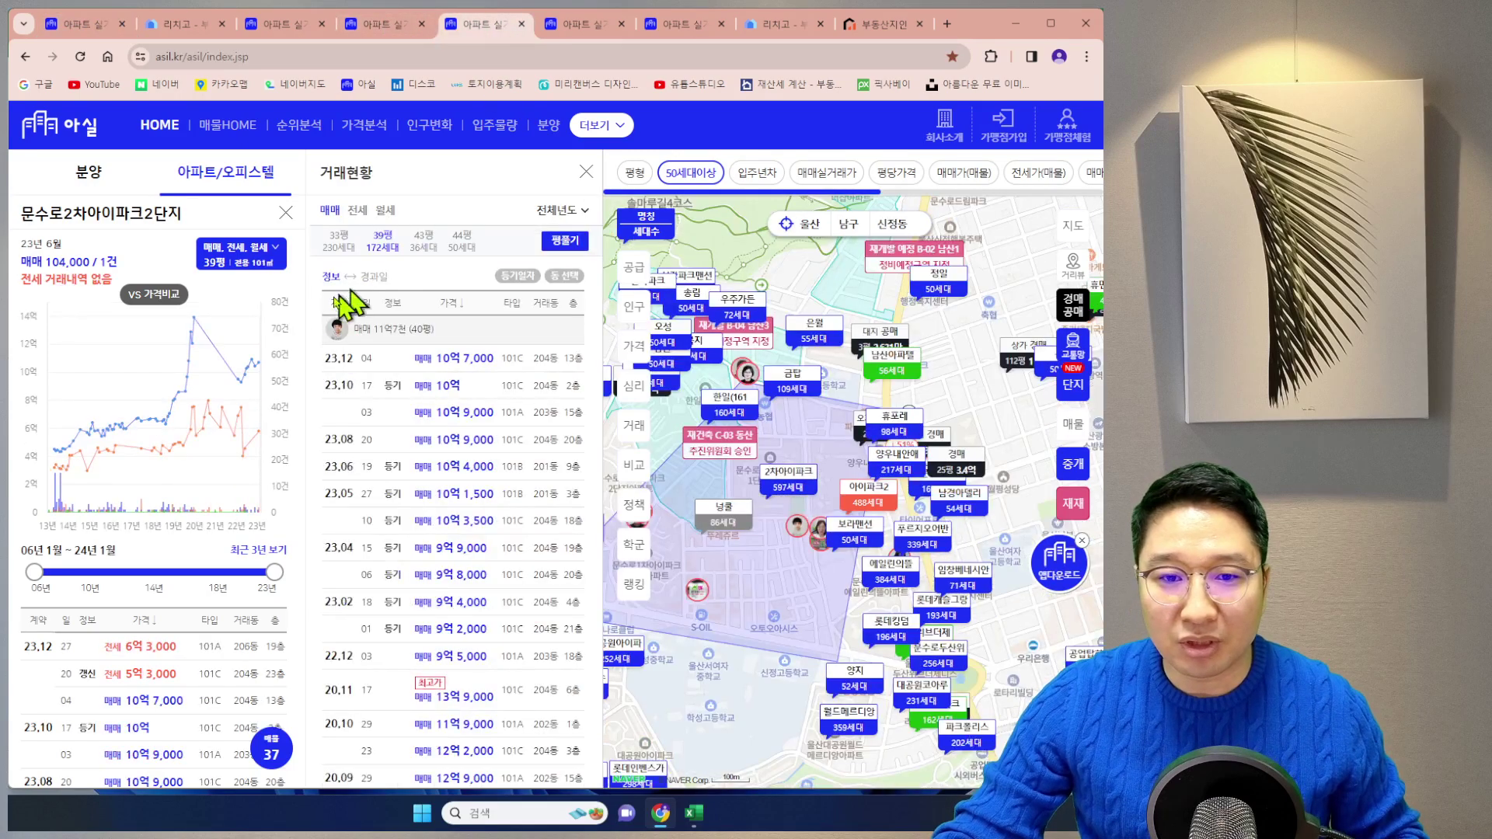
left_click(588, 31)
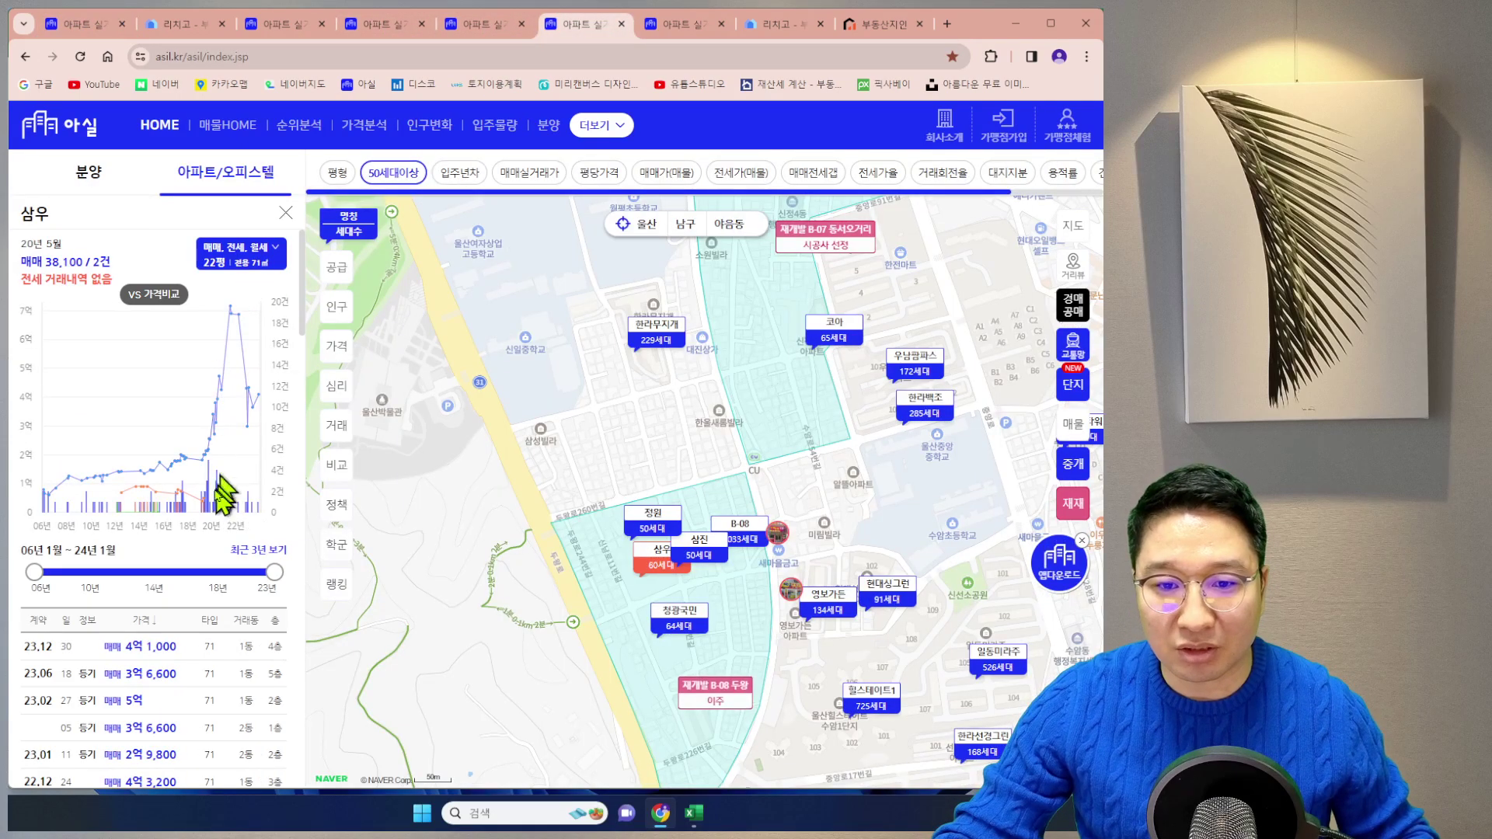
scroll(200, 495, "down", 5)
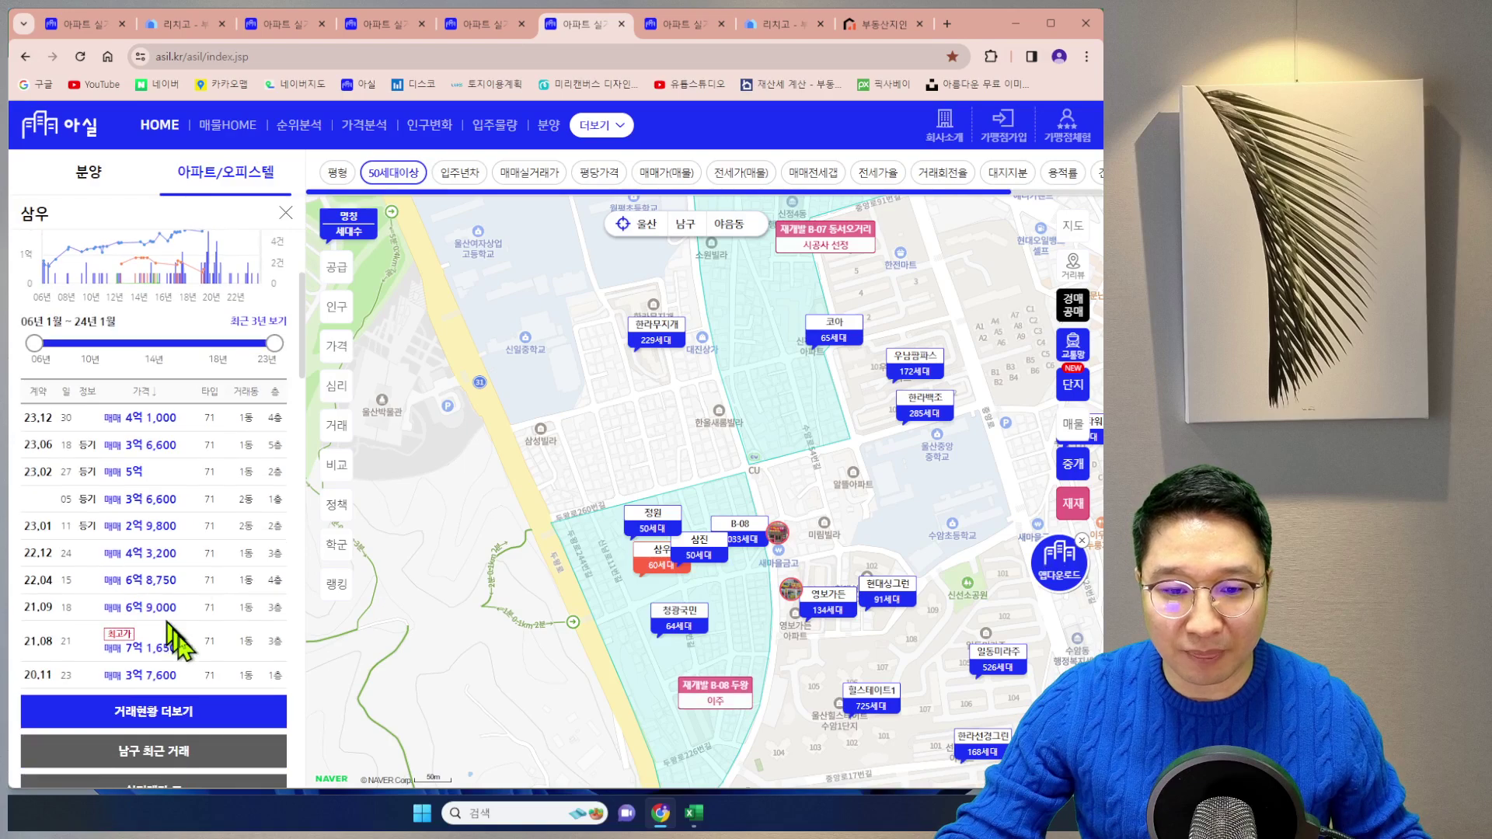
scroll(173, 620, "up", 5)
mouse_move(203, 470)
left_mouse_down()
mouse_move(167, 336)
mouse_move(284, 427)
mouse_move(166, 488)
left_mouse_up()
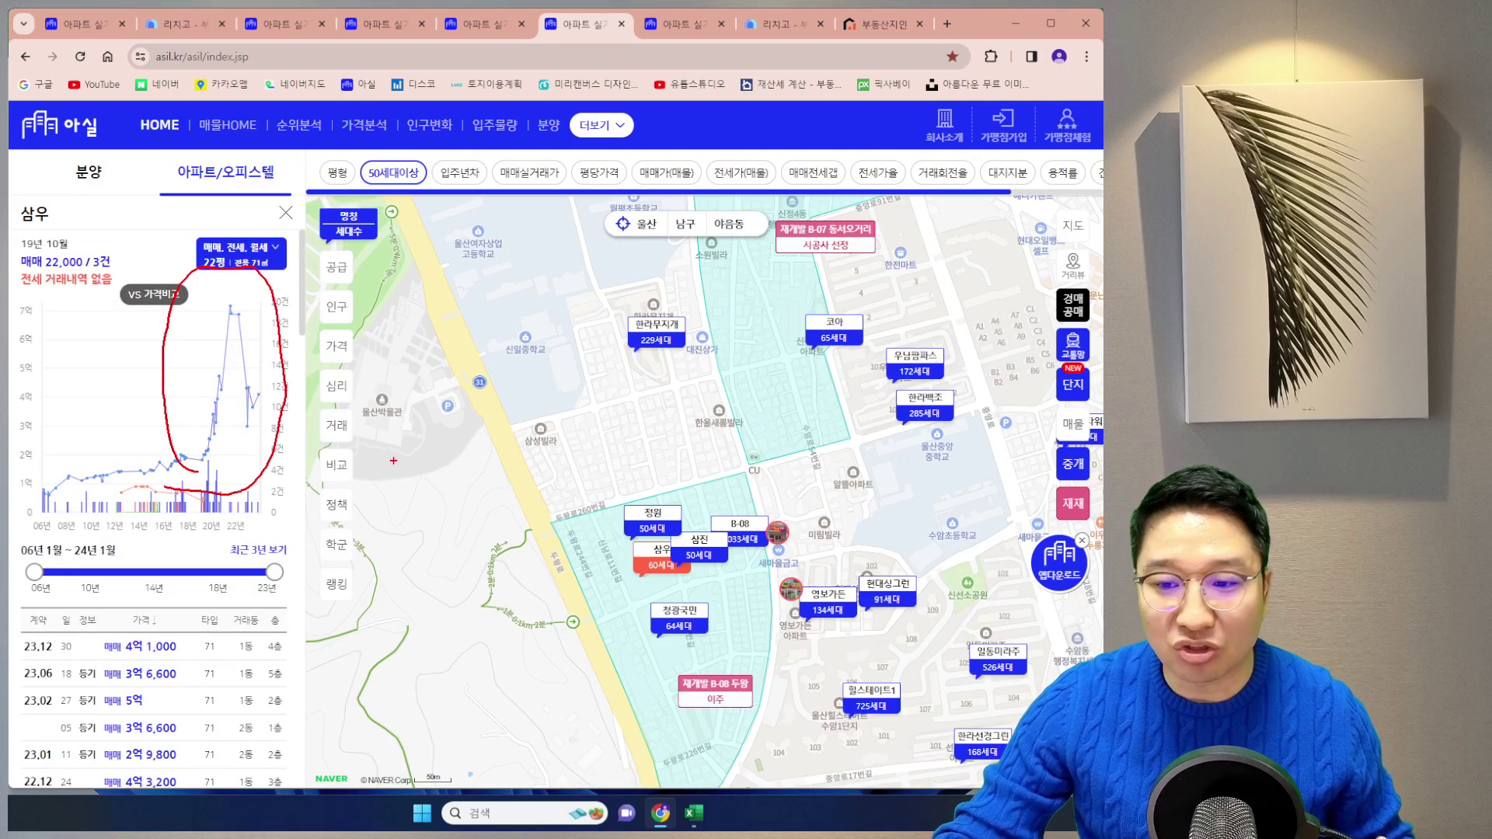
mouse_move(653, 704)
left_mouse_down()
mouse_move(636, 489)
mouse_move(828, 723)
mouse_move(706, 731)
left_mouse_up()
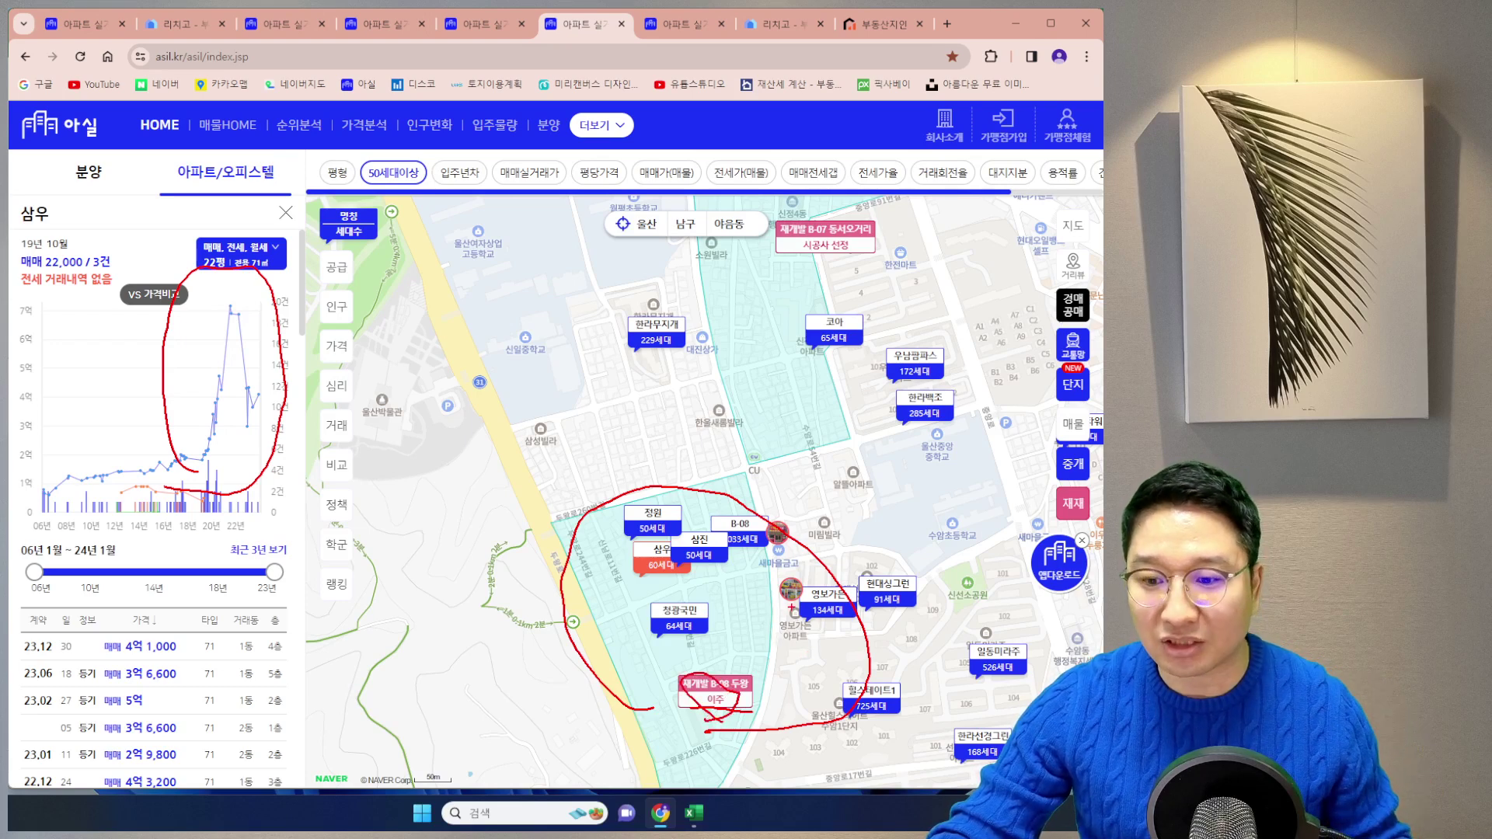
key("Escape")
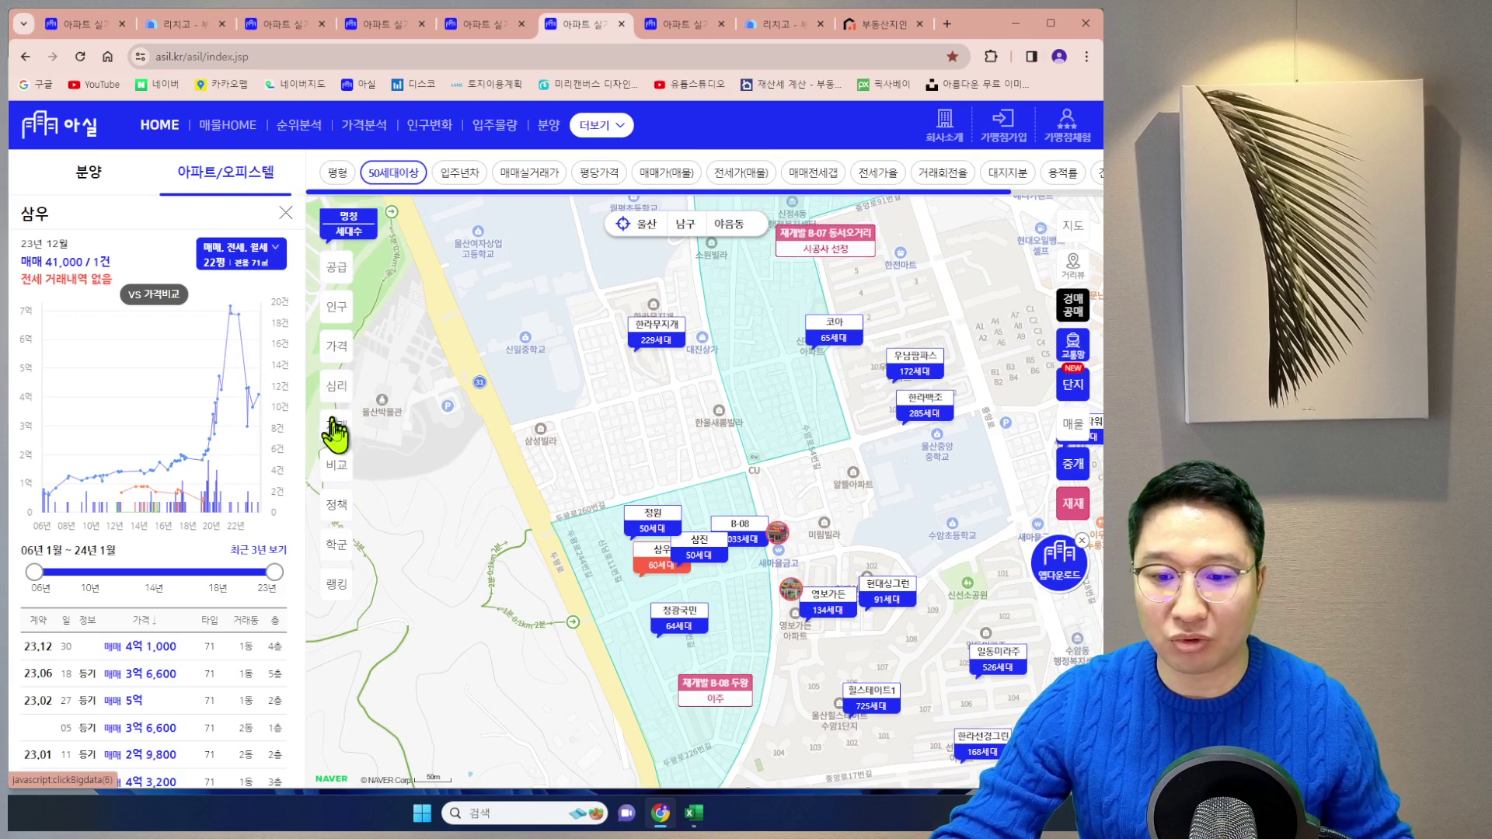
Select 우정아이파크 32평 in Excel cell D19, switch to Chrome and mark its size and price drop in the 최근 하락 아파트 list
left_click(694, 813)
left_click(426, 513)
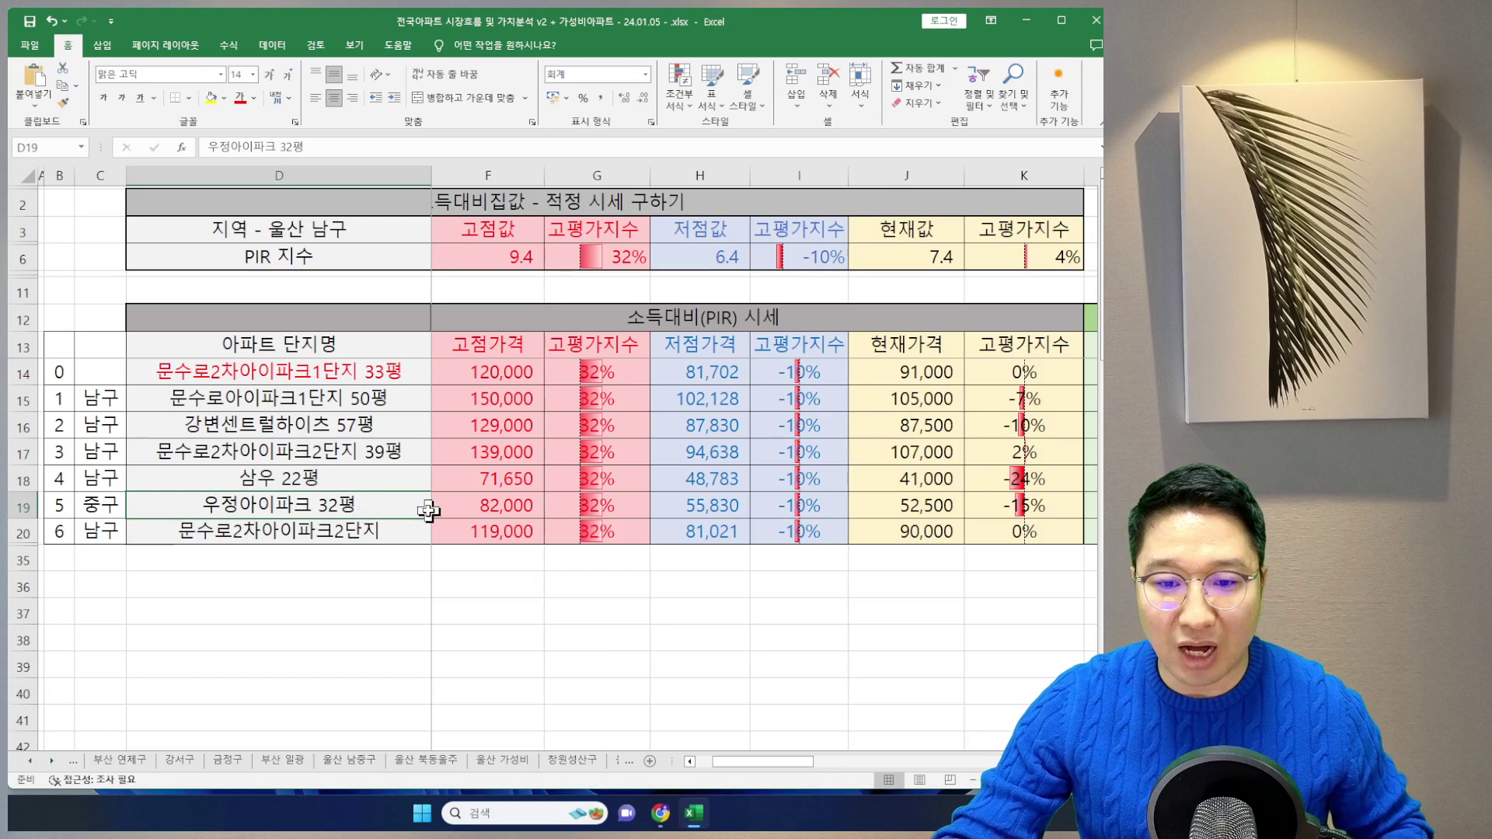
key("alt+Tab")
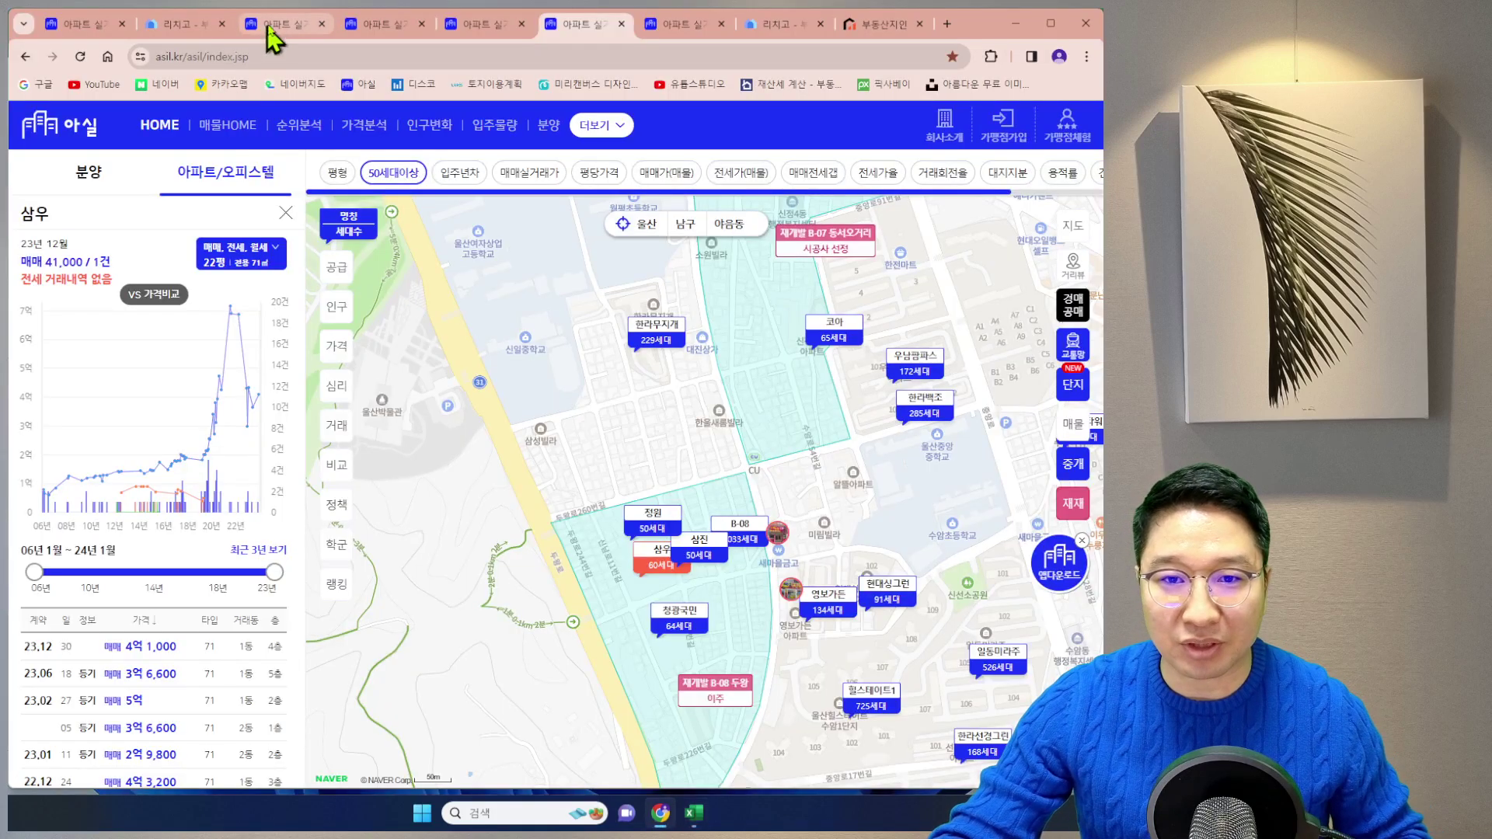
left_click(85, 24)
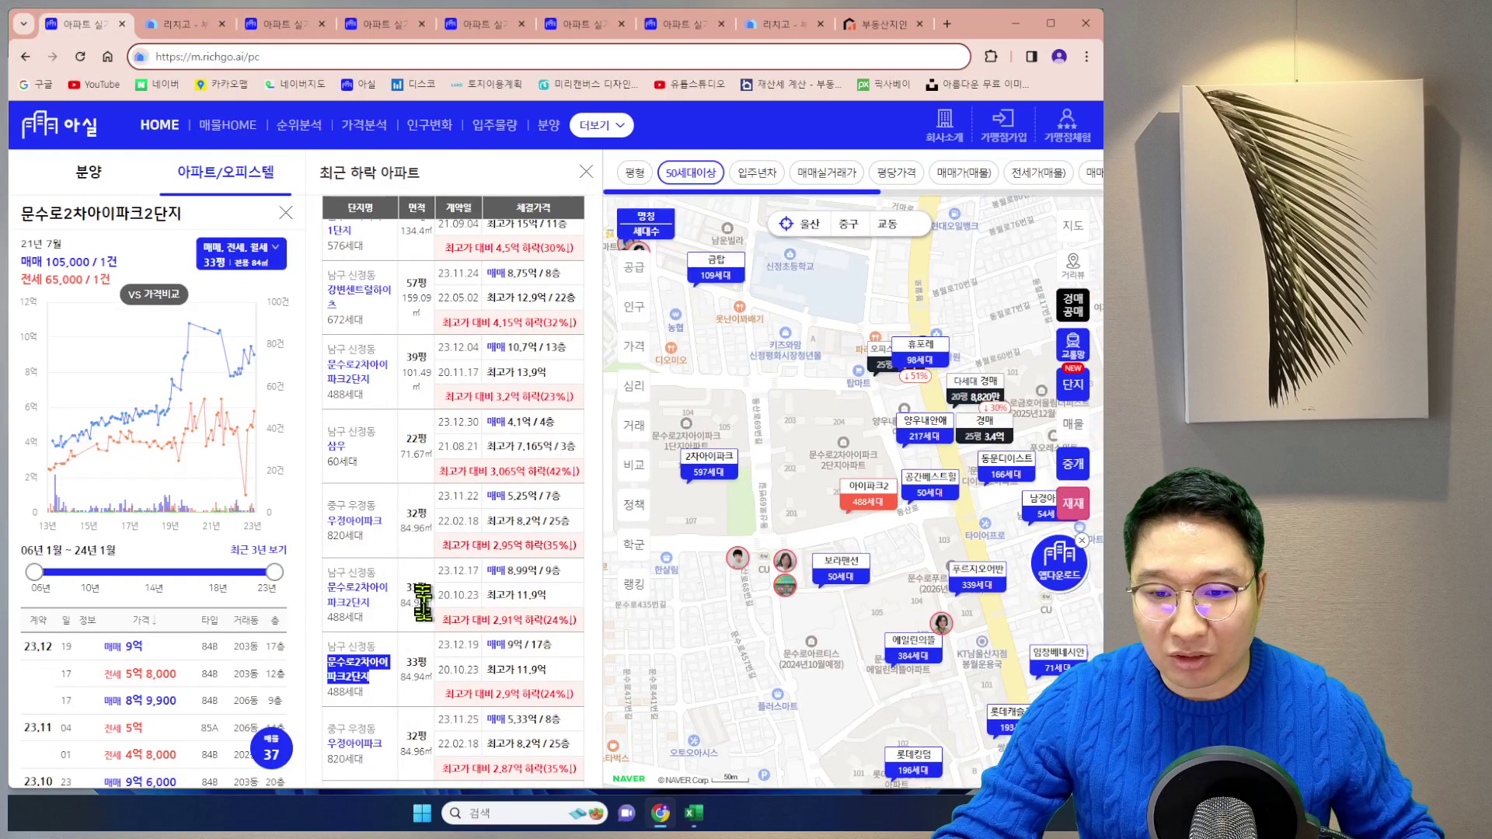
mouse_move(404, 478)
left_mouse_down()
mouse_move(373, 529)
mouse_move(382, 568)
left_mouse_up()
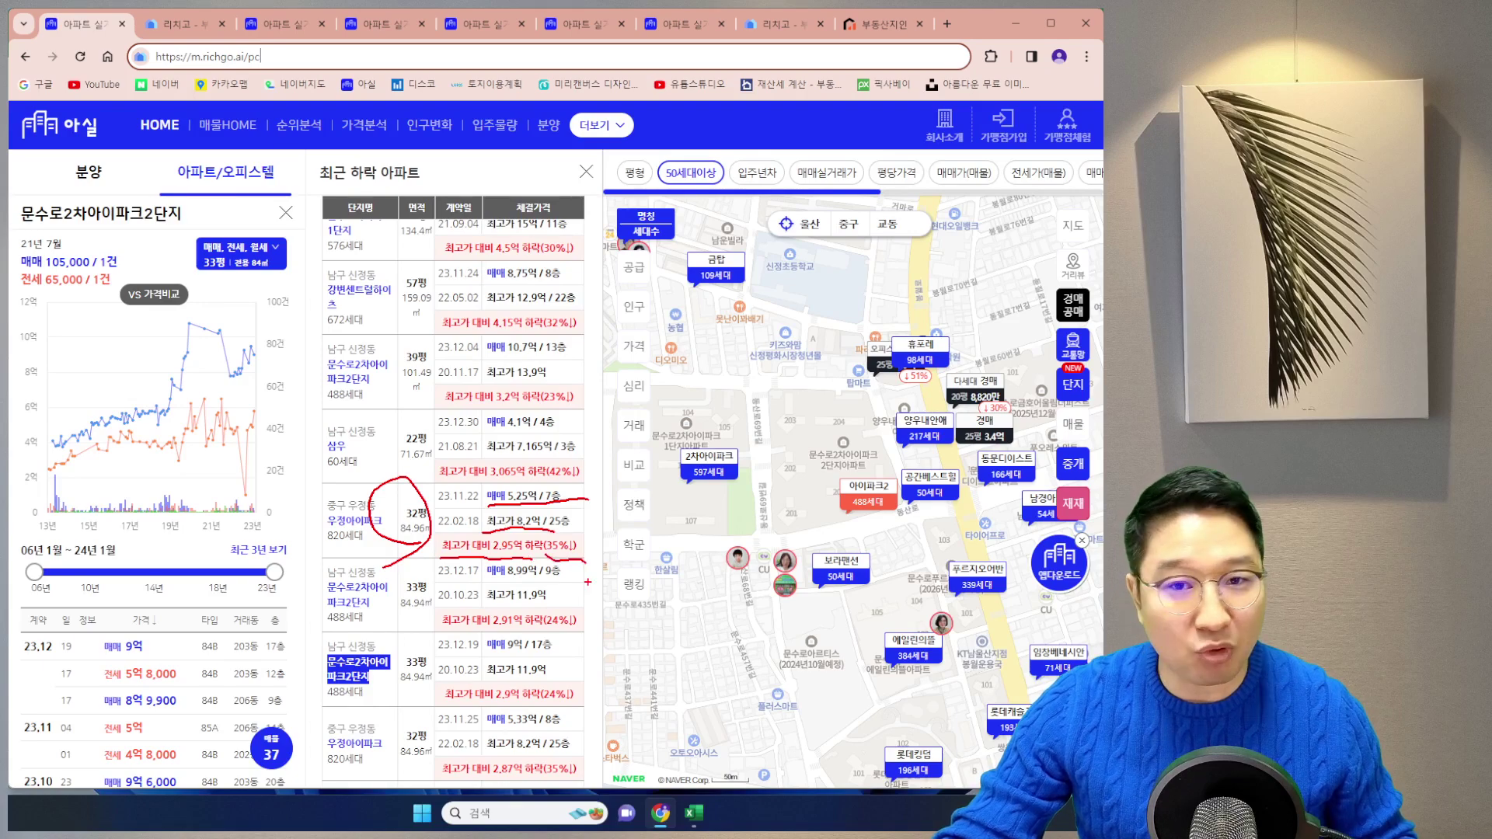
Bring up the 우정아이파크 32평 page, mark the chart's price spike, and find the 22.02 최고가 sale in the transaction list
left_click(584, 24)
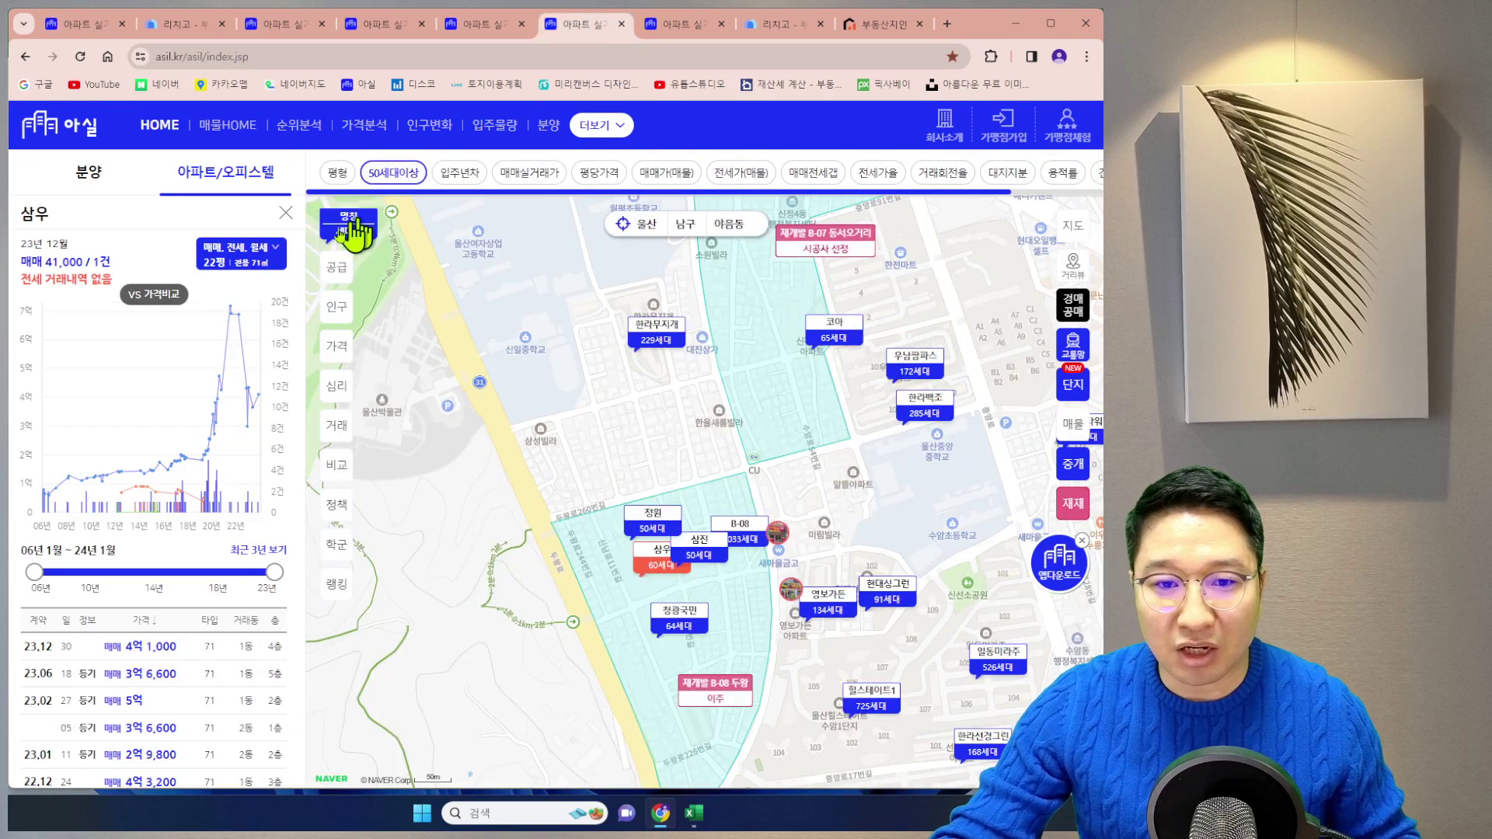
left_click(685, 24)
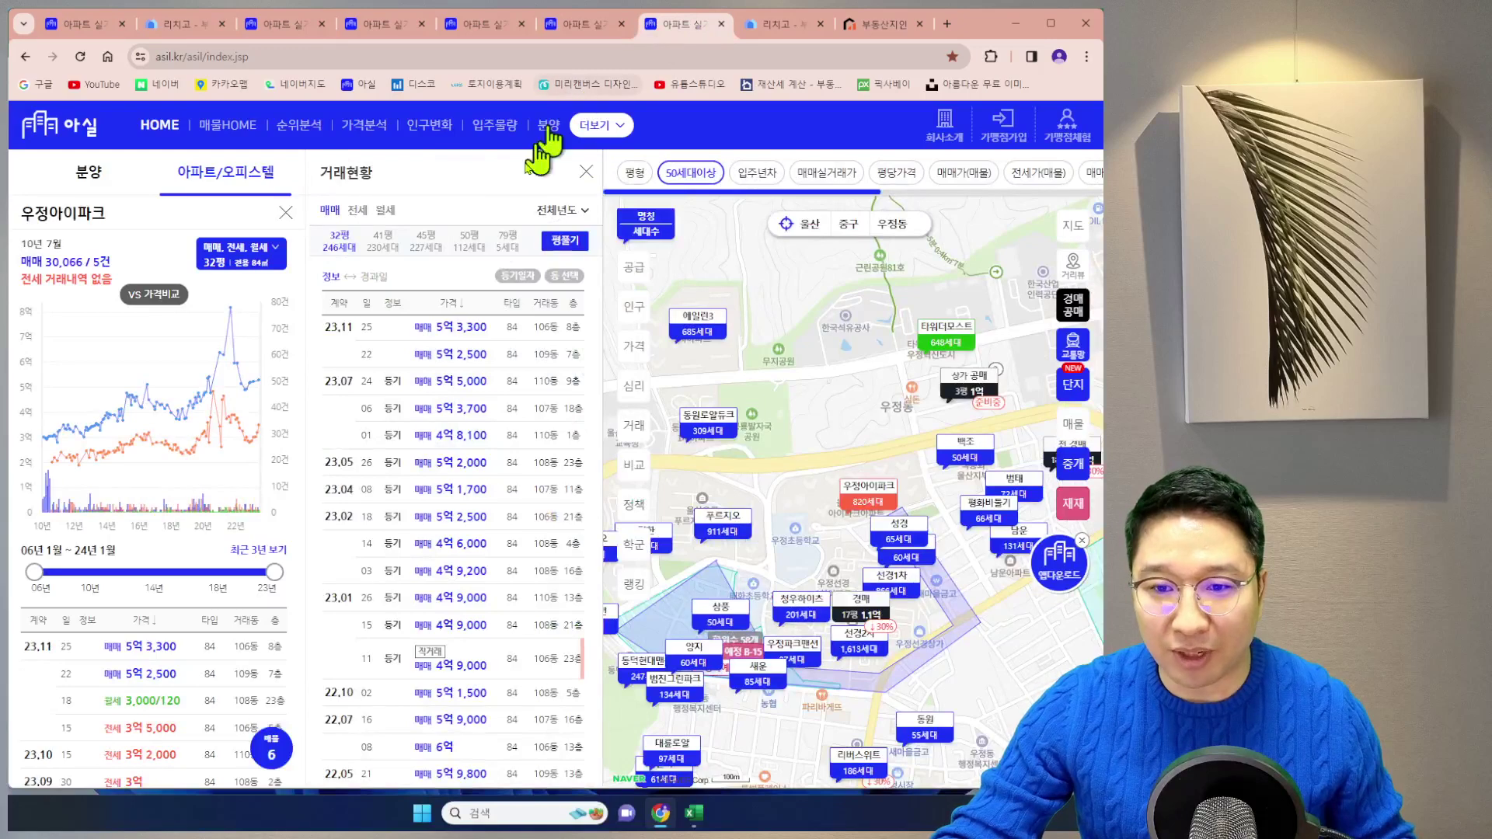
left_click_drag(223, 317, 236, 314)
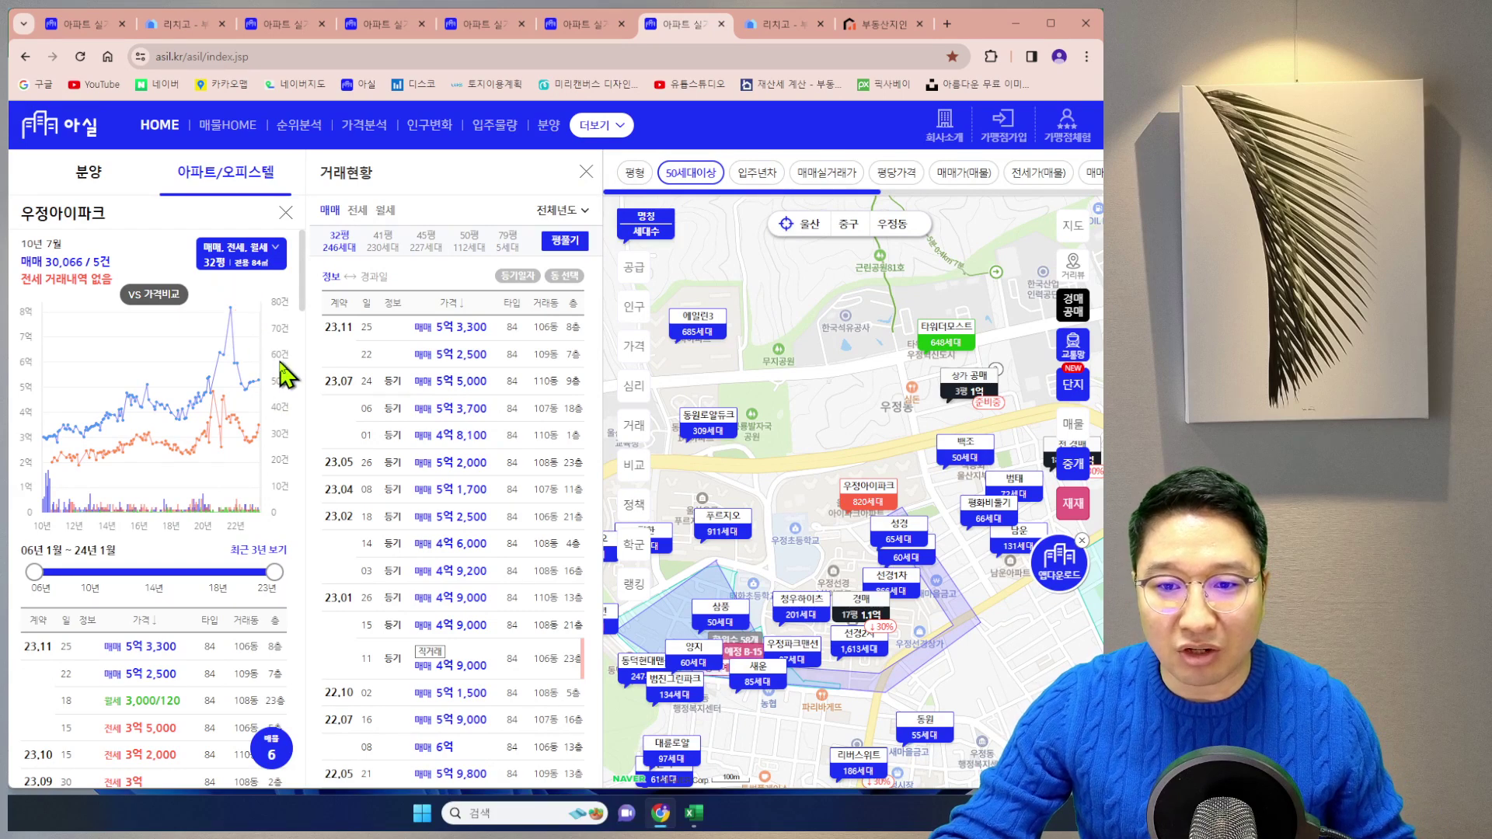
scroll(467, 338, "down", 3)
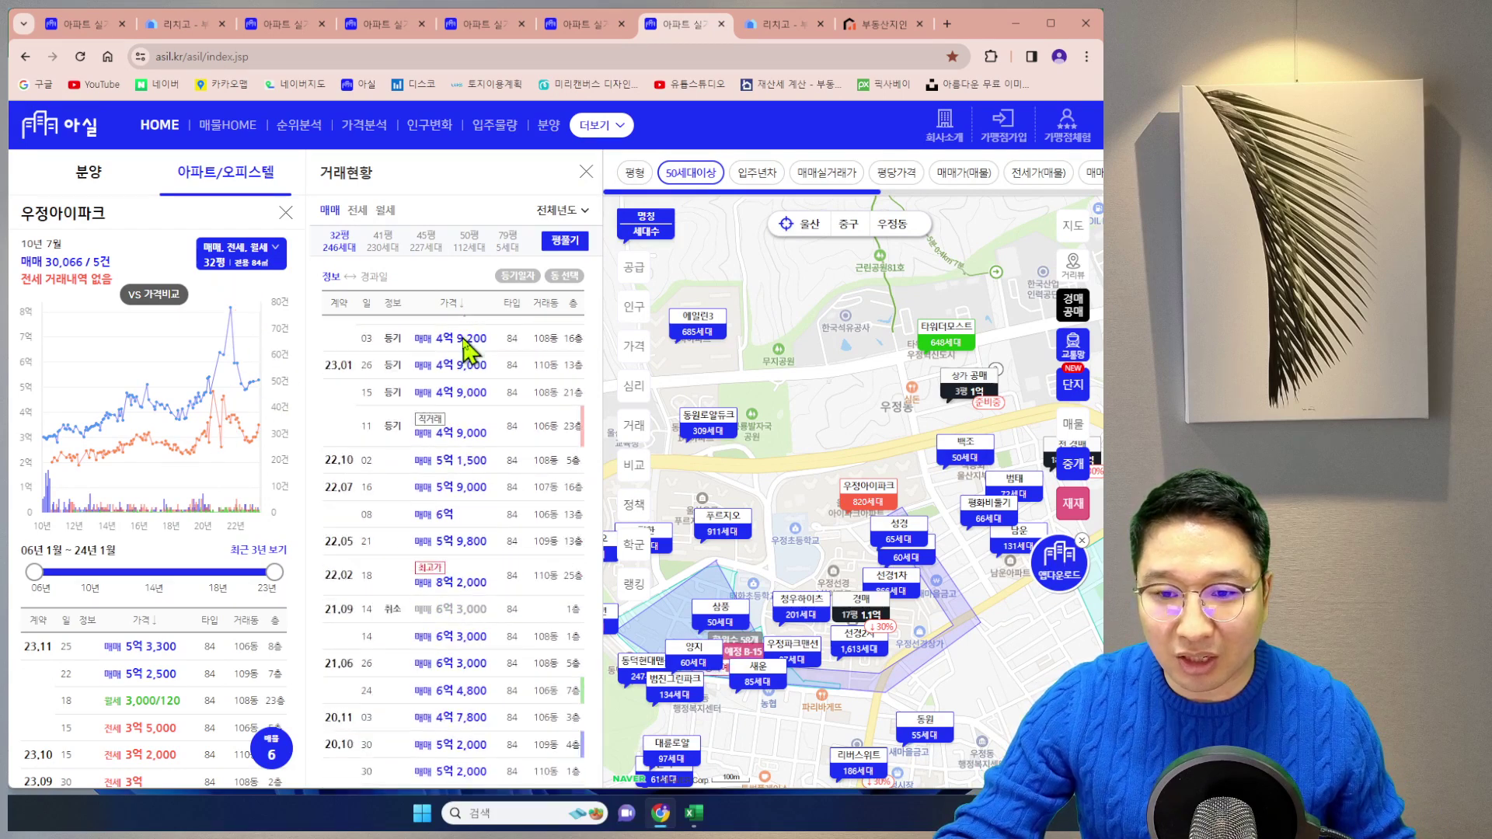
scroll(482, 342, "down", 3)
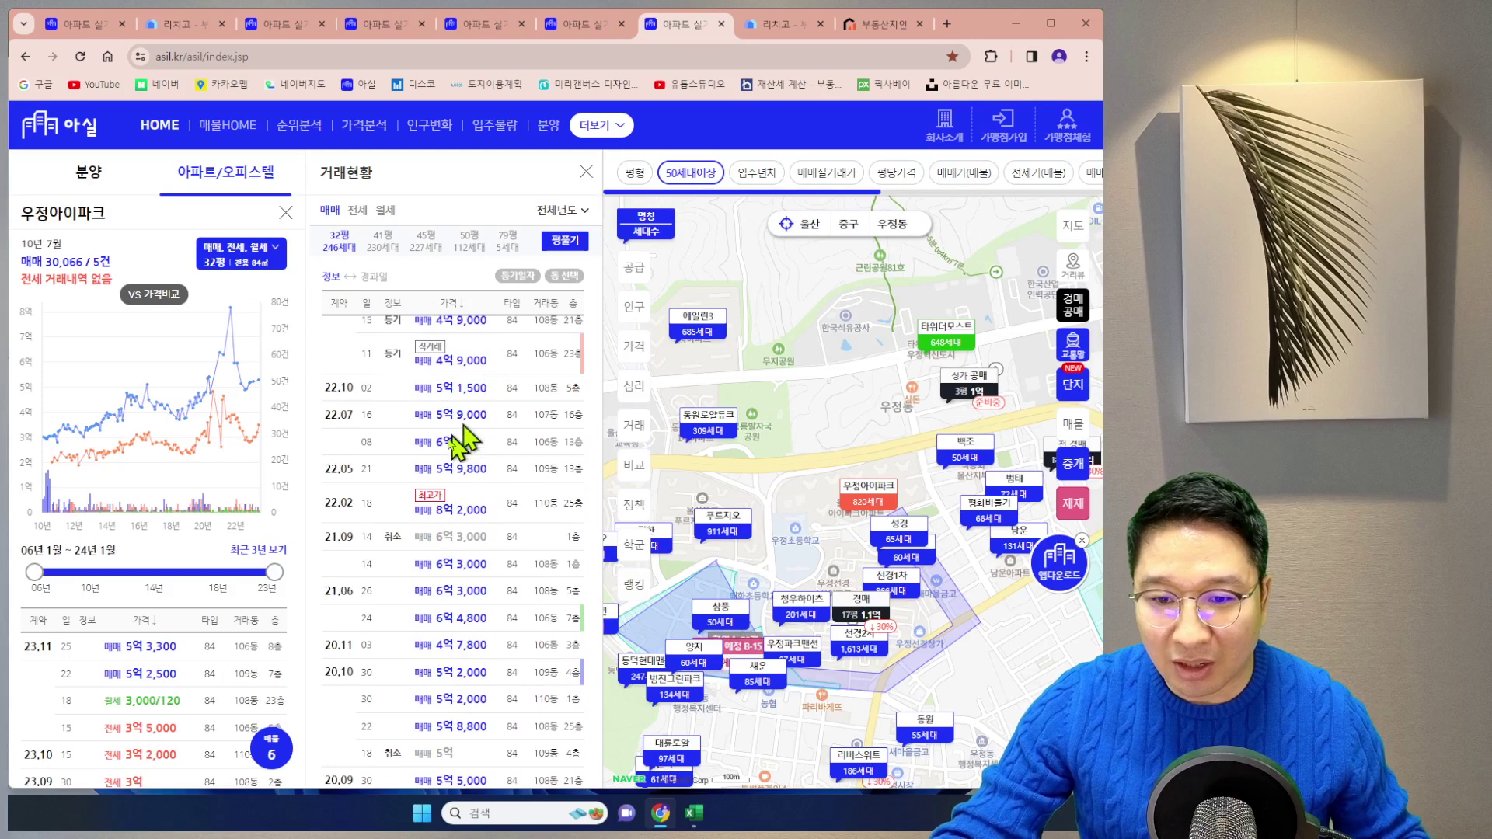
Mark the 22.02 최고가 sale of 우정아이파크 and the neighbouring 22.05 and 21.09 sales, clearing the marks when done
mouse_move(326, 516)
left_mouse_down()
mouse_move(501, 501)
mouse_move(426, 529)
left_mouse_up()
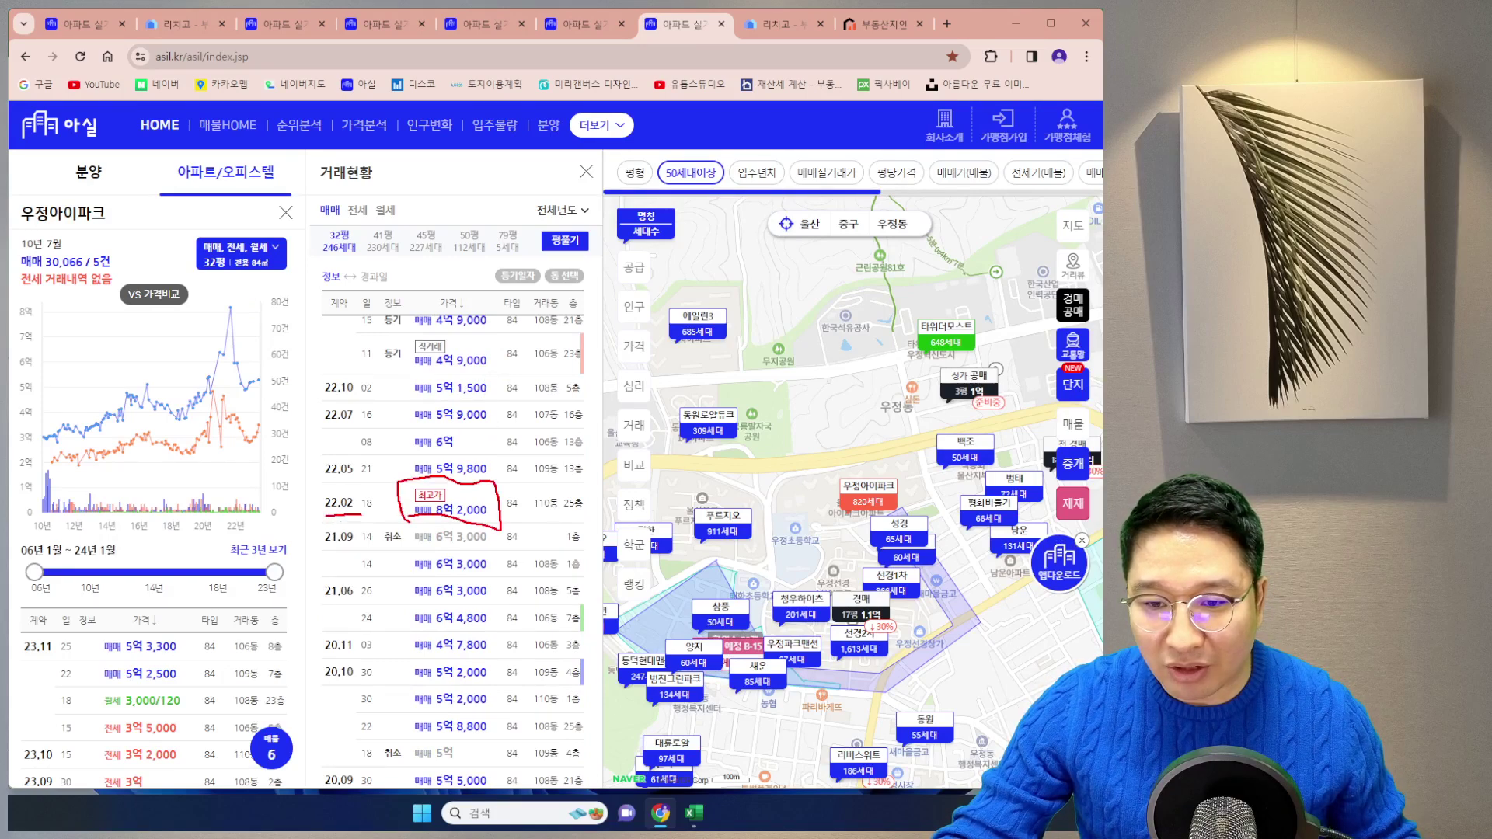
left_click_drag(311, 470, 325, 490)
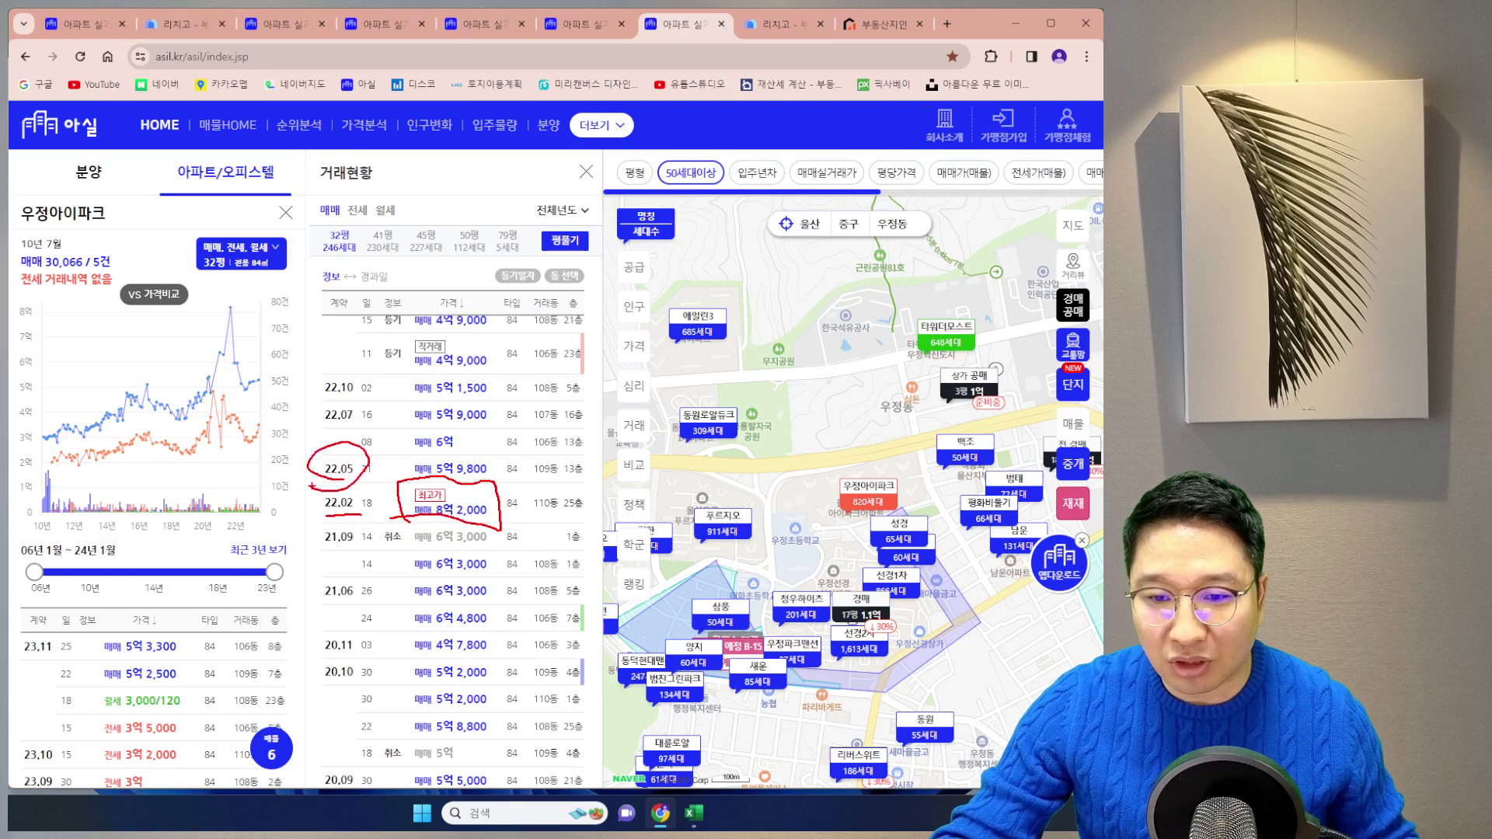
mouse_move(484, 430)
left_mouse_down()
mouse_move(386, 447)
mouse_move(450, 491)
left_mouse_up()
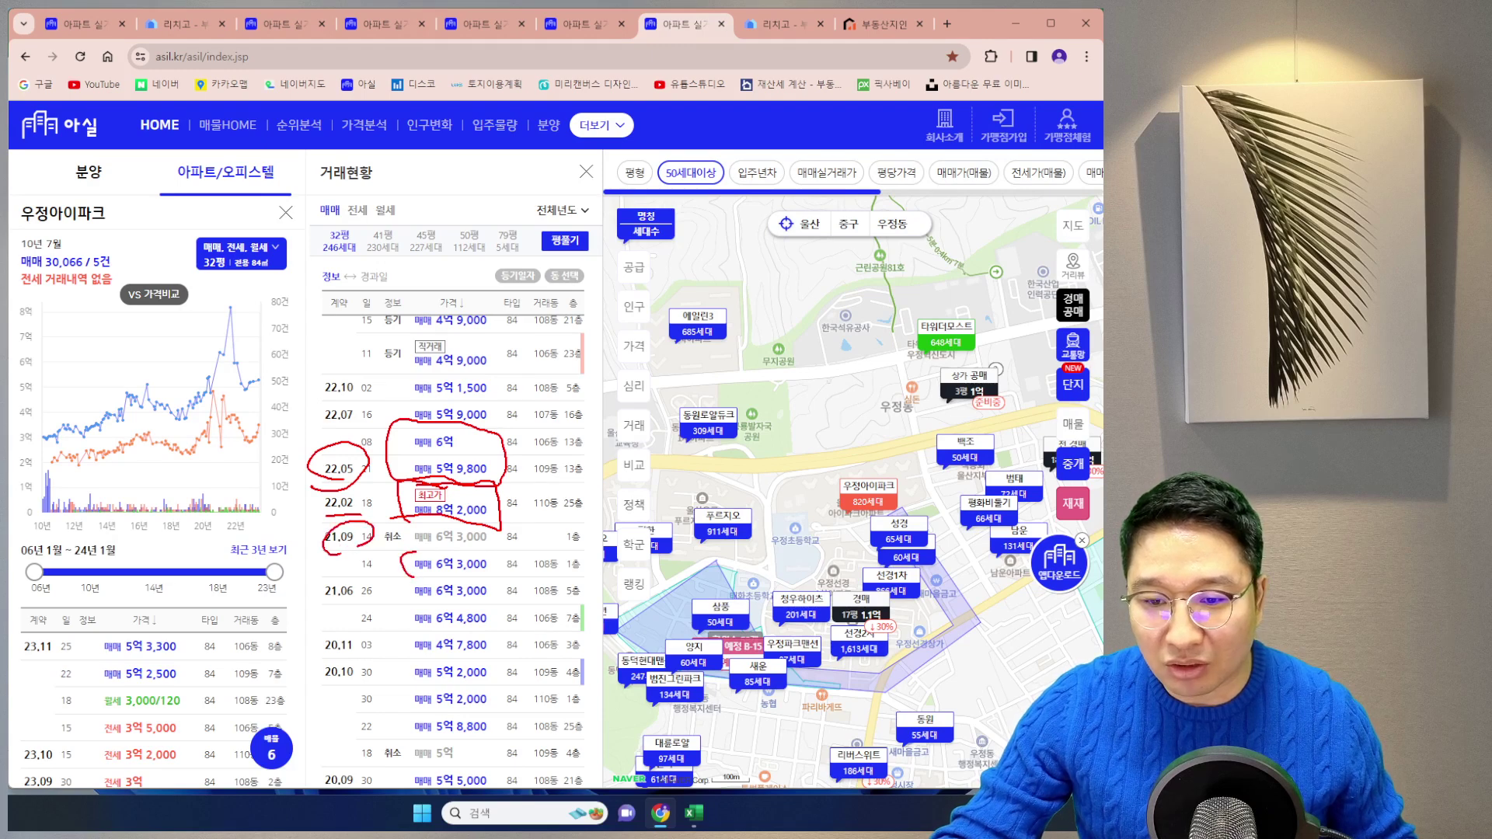
left_click_drag(494, 554, 404, 581)
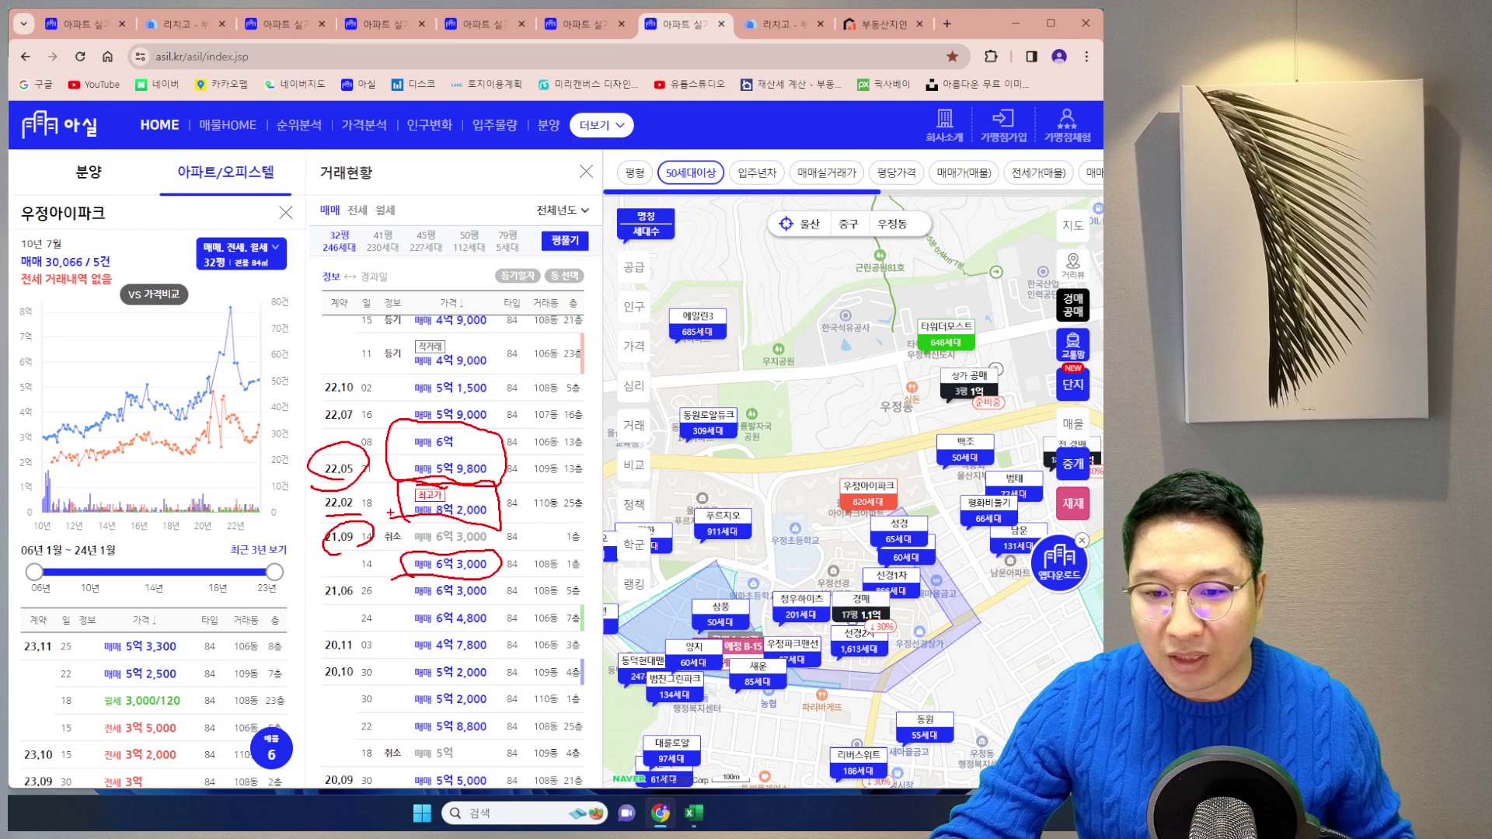
left_click_drag(418, 526, 490, 528)
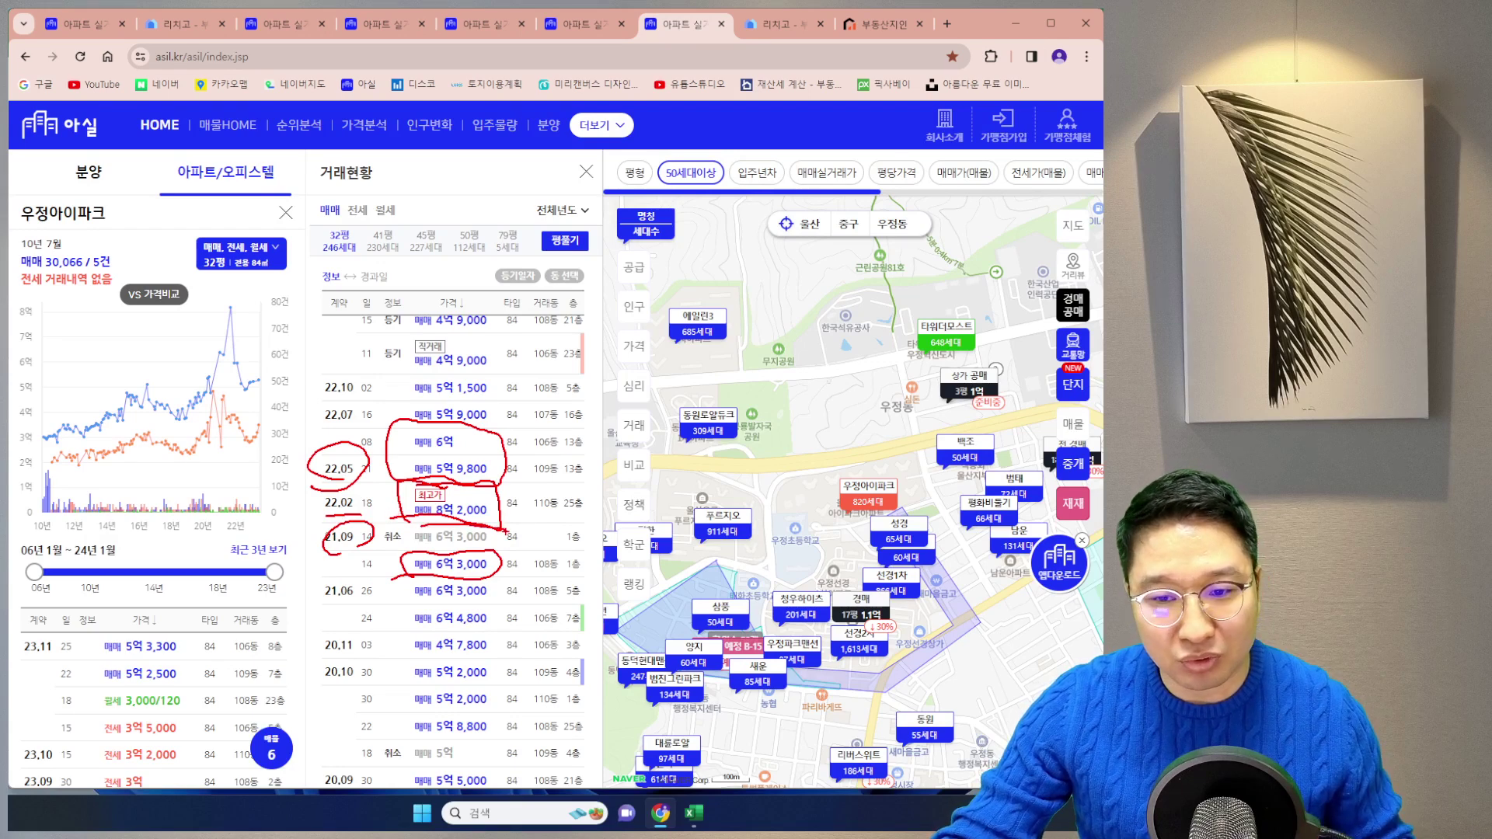
key("Escape")
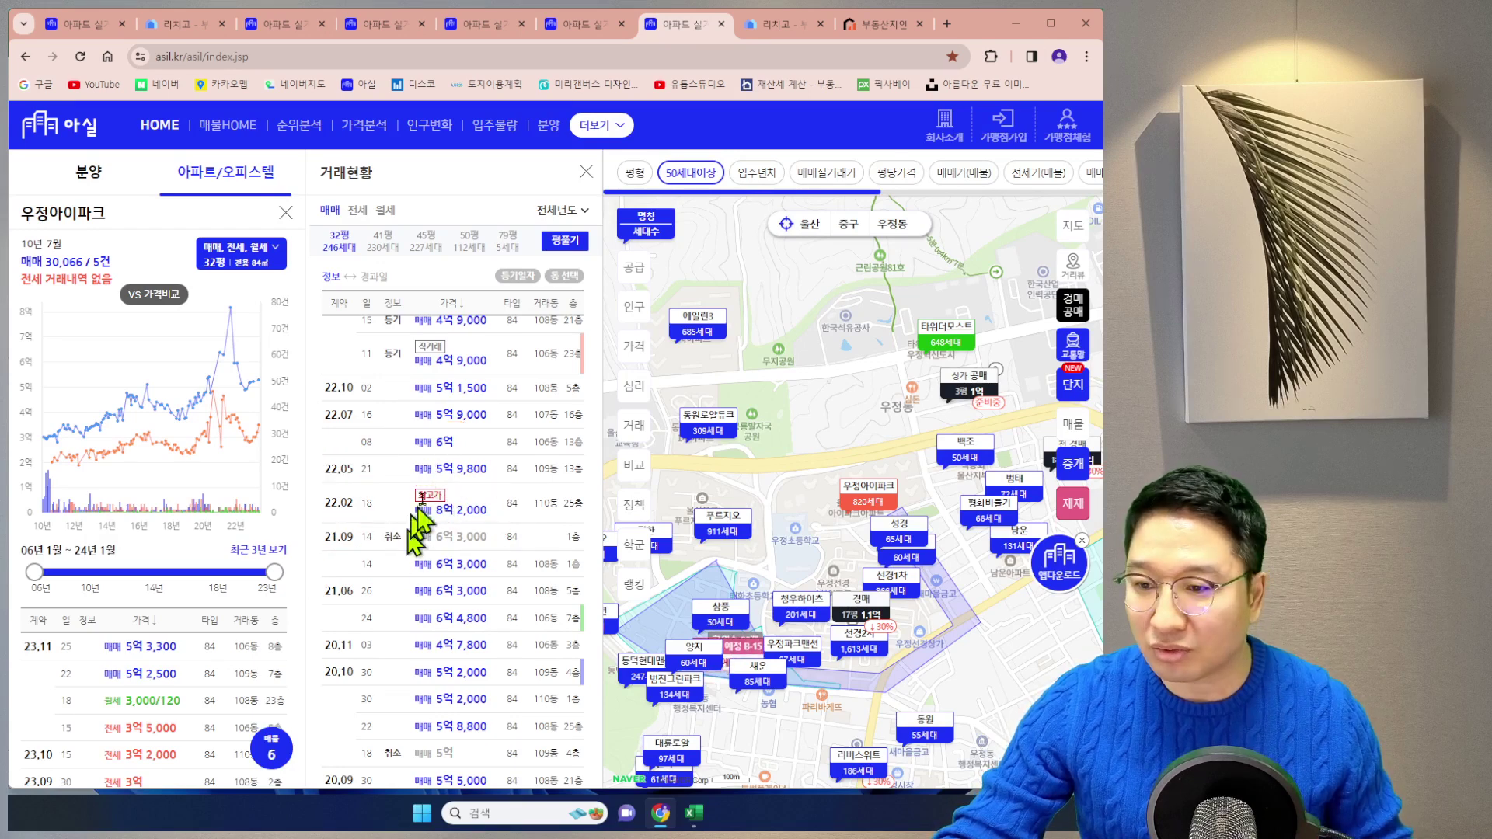
Circle the 6억 4,800 sale from 21.06 in the 우정아이파크 transaction list, clearing the mark when done
key("ctrl+2")
mouse_move(451, 628)
left_mouse_down()
mouse_move(497, 602)
mouse_move(388, 630)
left_mouse_up()
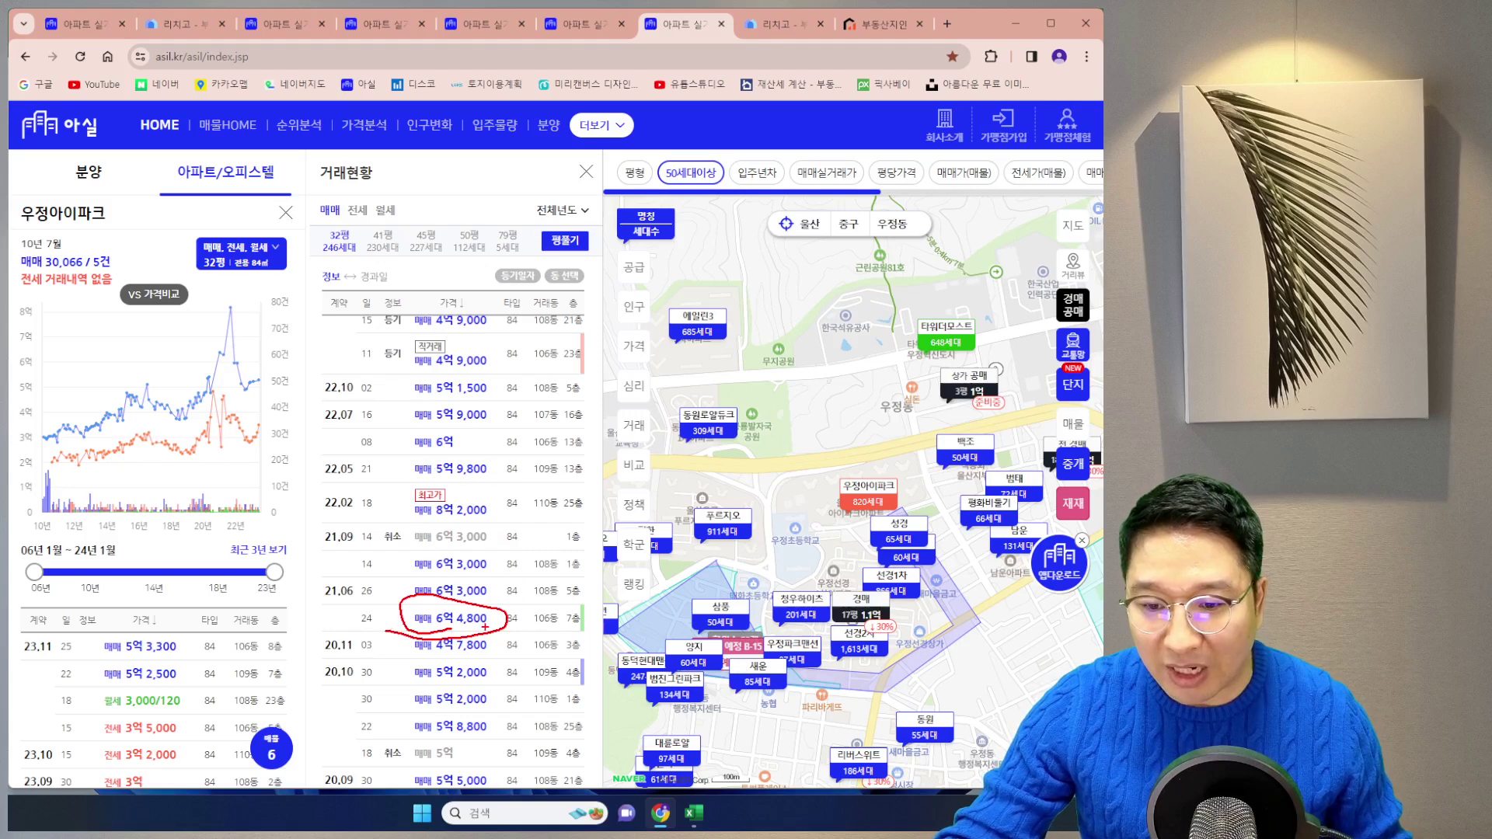
key("Escape")
Switch to Excel and set the 고점가격 of 우정아이파크 32평 in cell F19 to 64,800
left_click(694, 813)
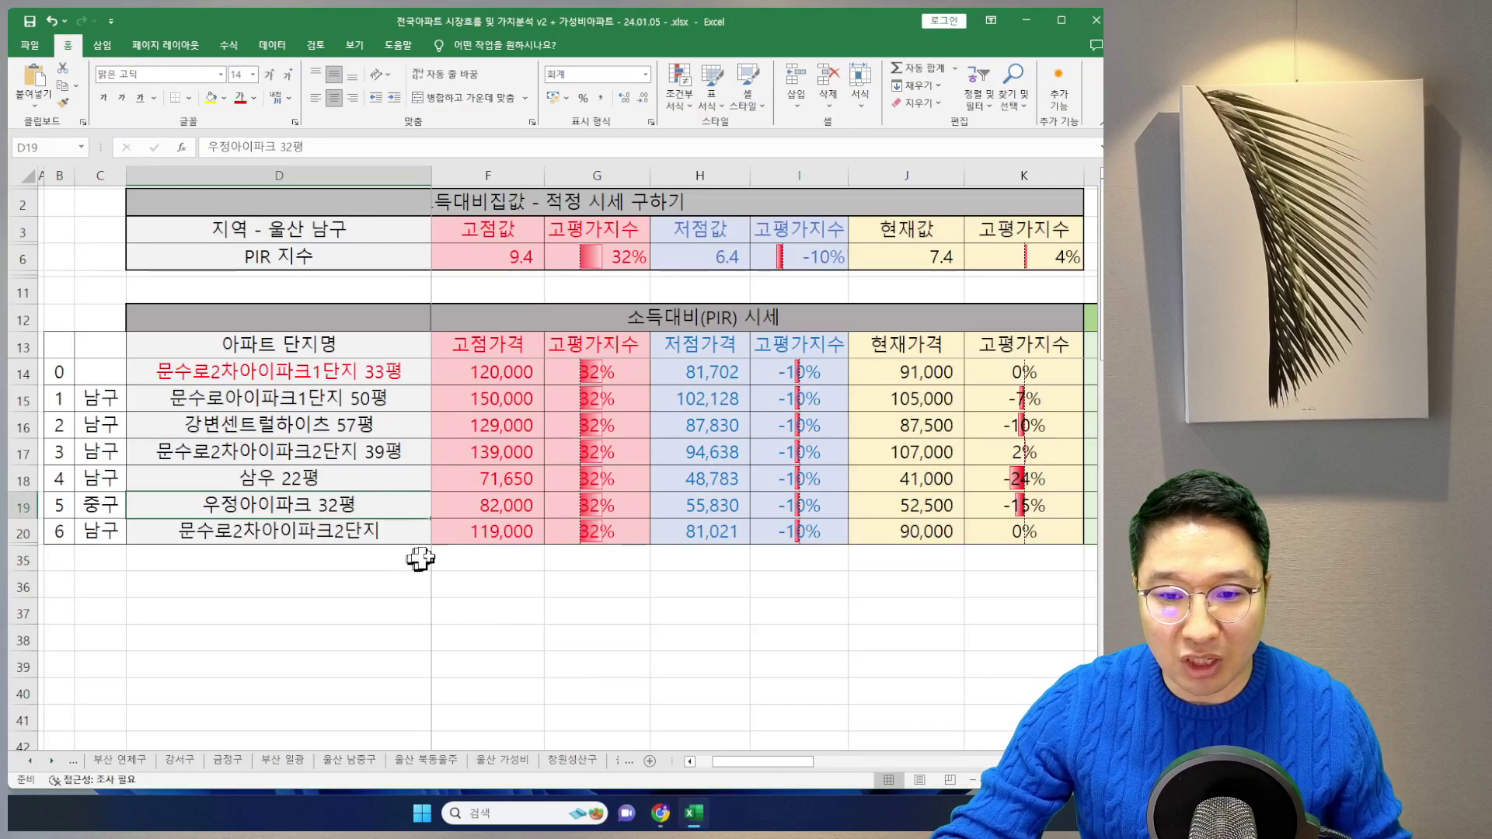
key("alt+Tab")
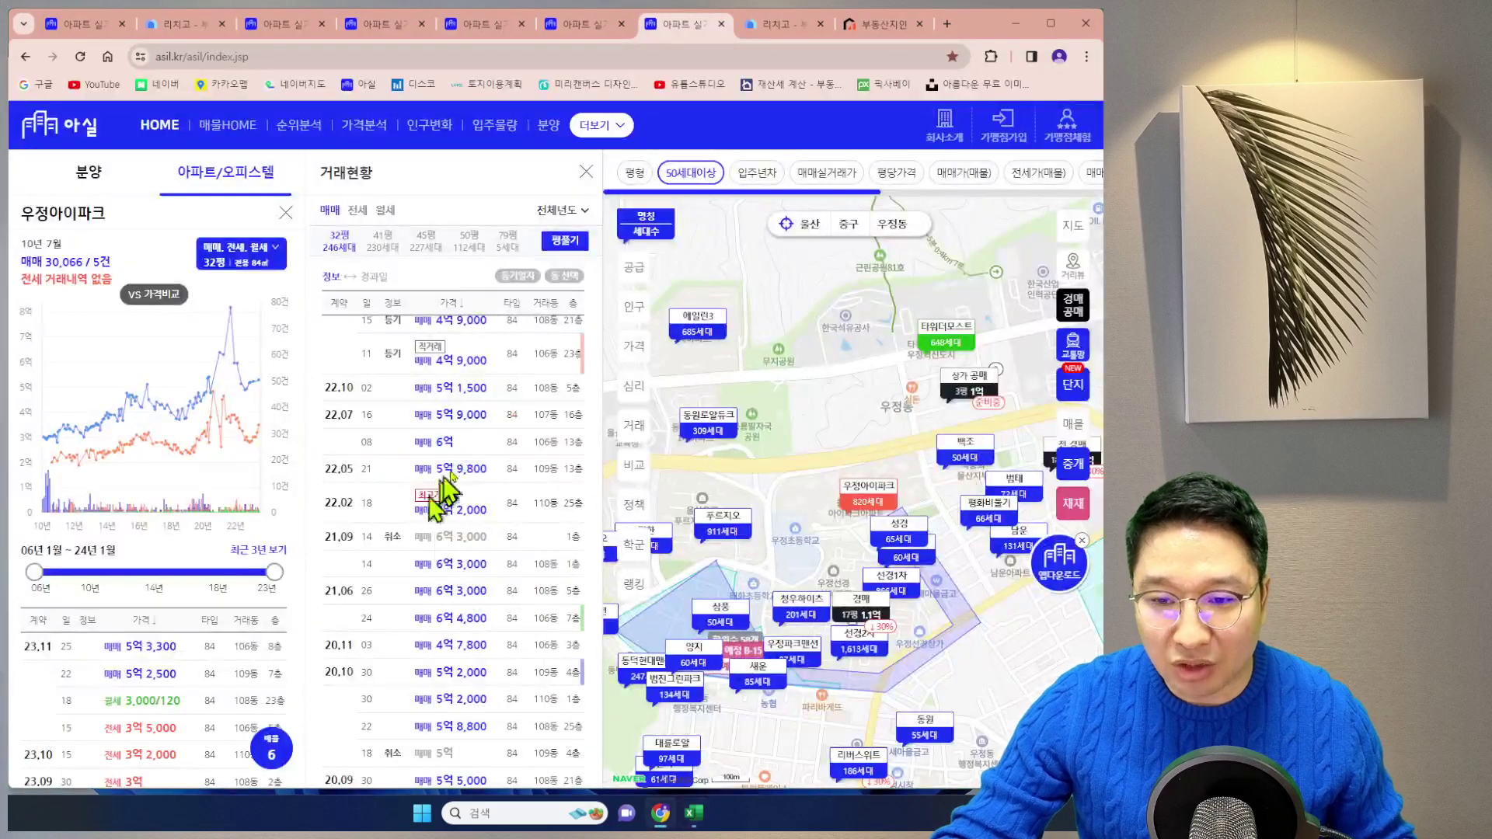
key("alt+Tab")
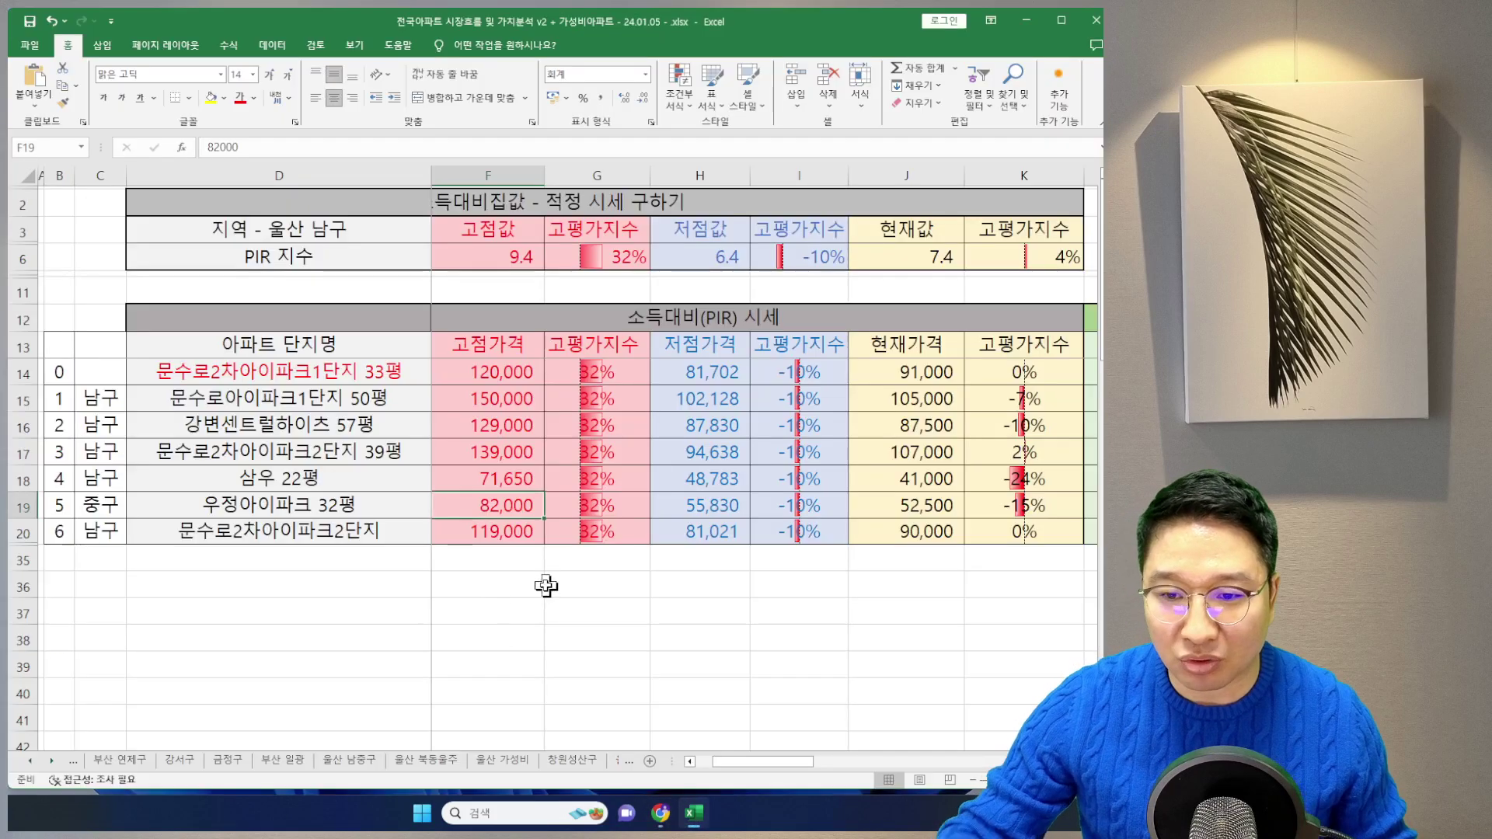
type("64800")
key("Return")
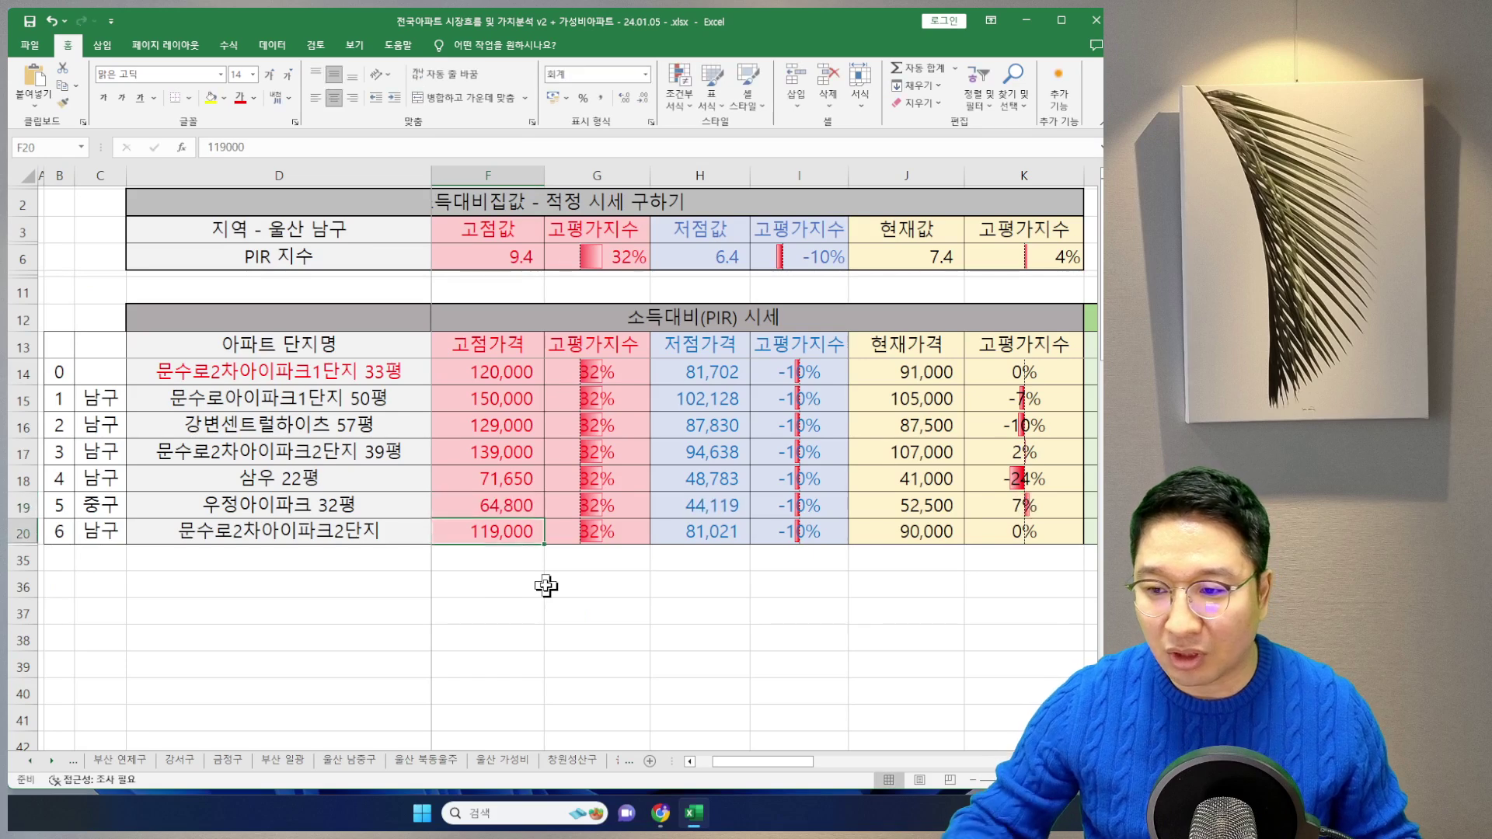
Select the 현재가격 of 우정아이파크 32평 in cell J19 and mark it, clearing the mark when done
left_click(892, 516)
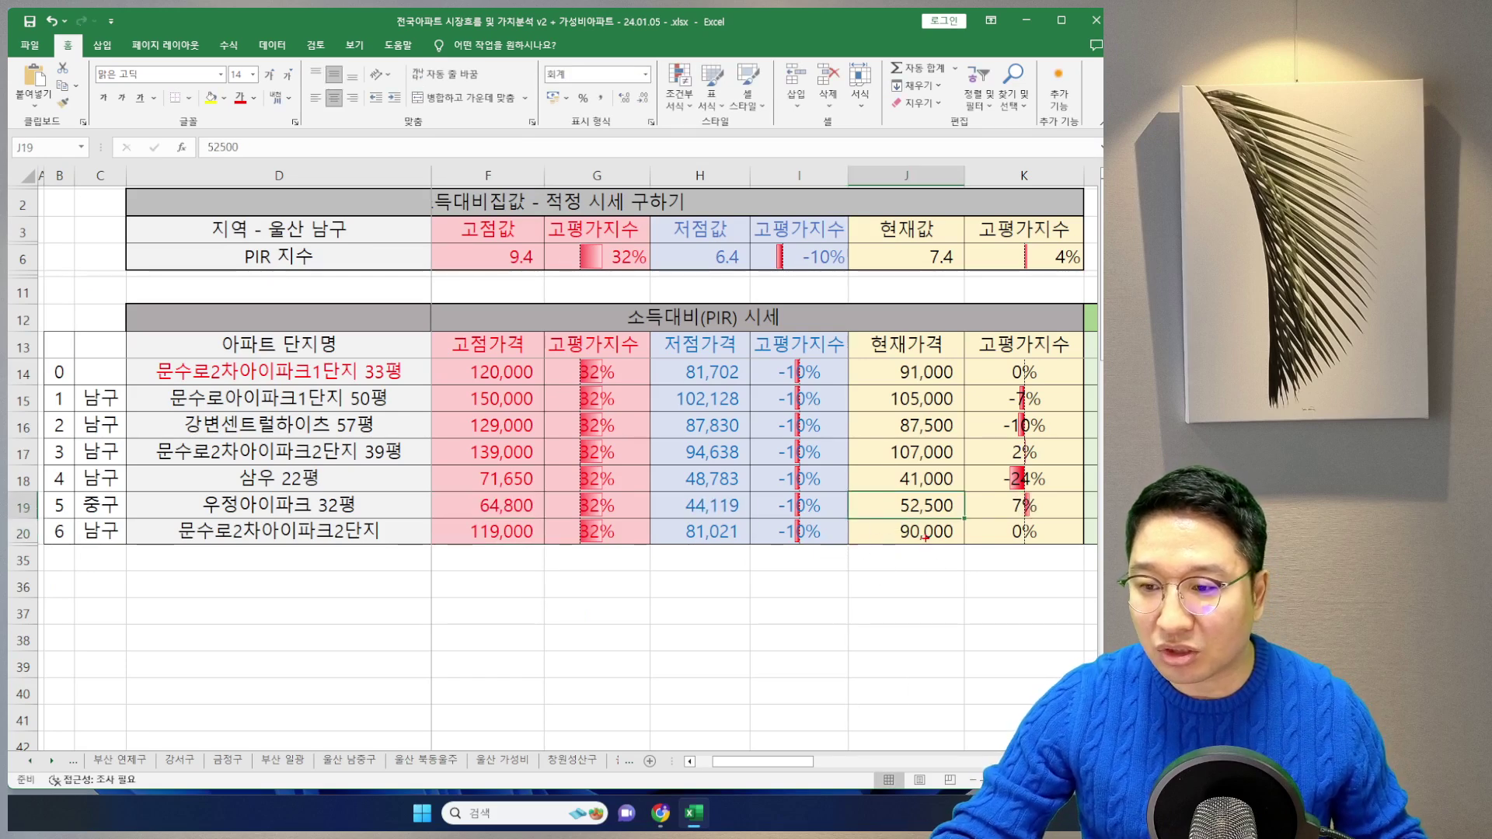
left_click_drag(888, 513, 901, 545)
key("Escape")
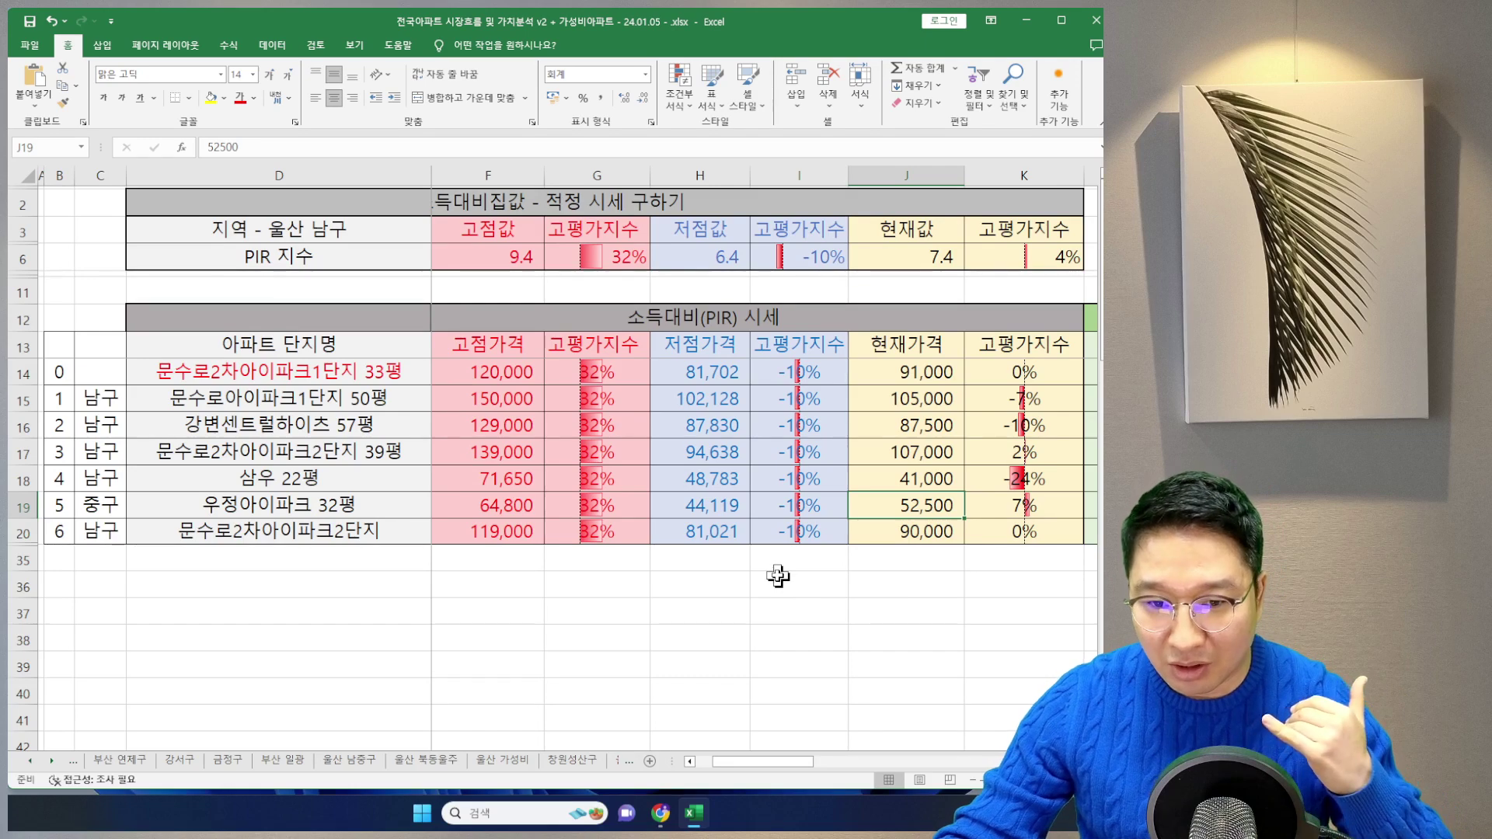
Select 문수로2차아이파크2단지 in Excel cell D20, switch to Chrome and mark its 33평 price drop in the 최근 하락 아파트 list
left_click(384, 540)
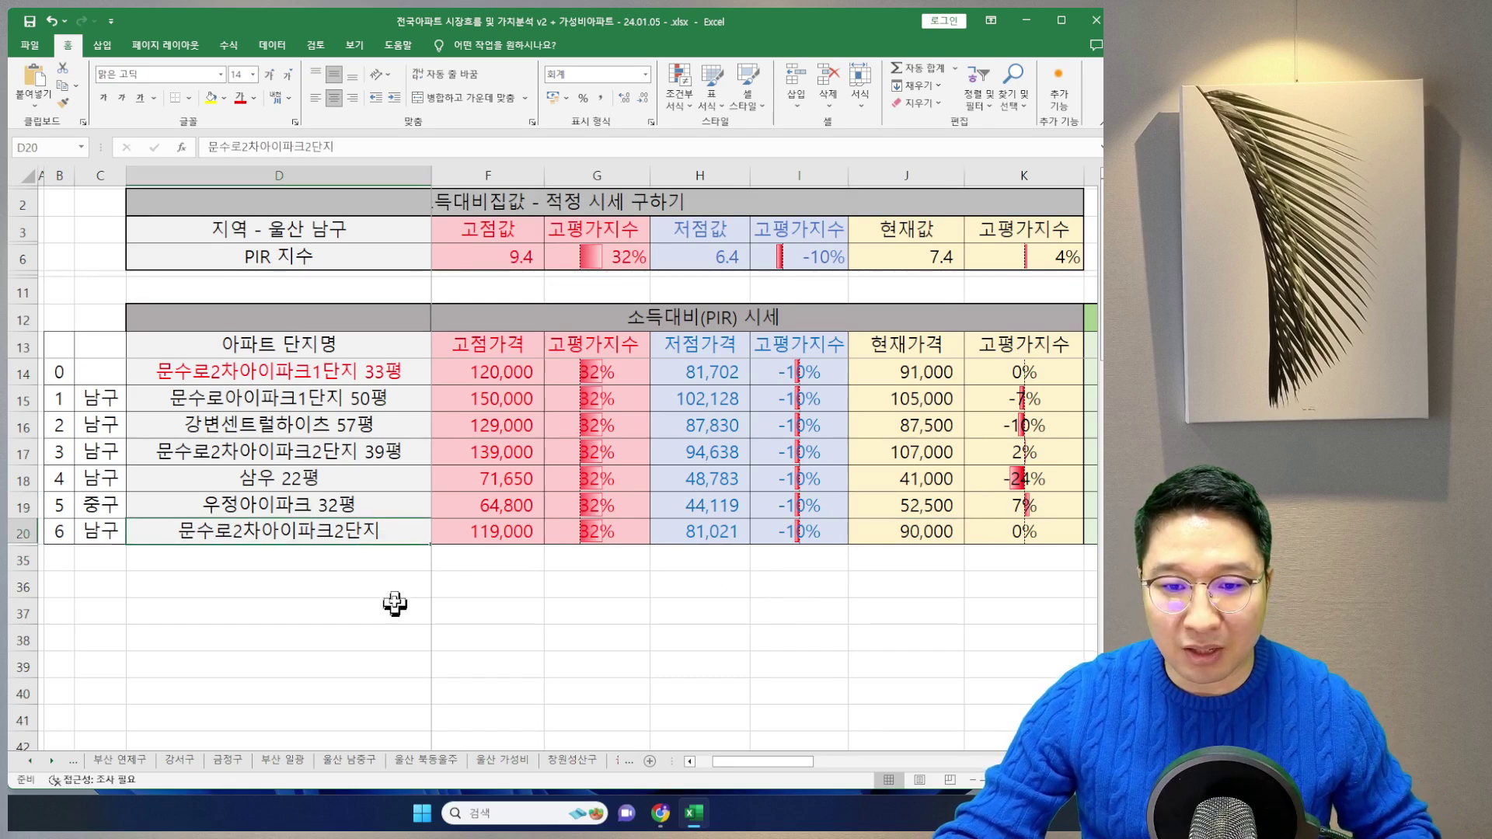
key("alt+Tab")
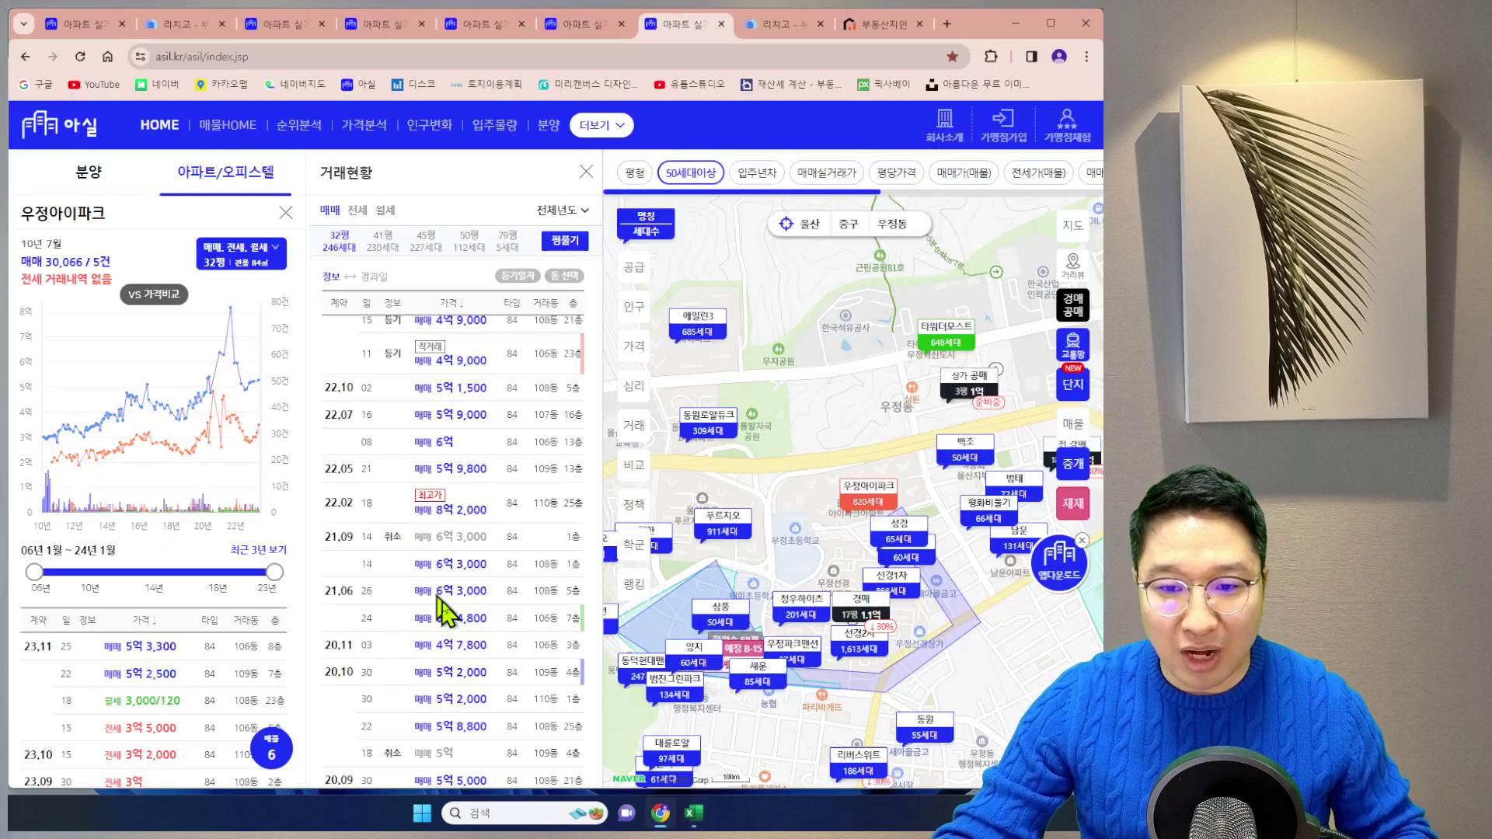
key("alt+Tab")
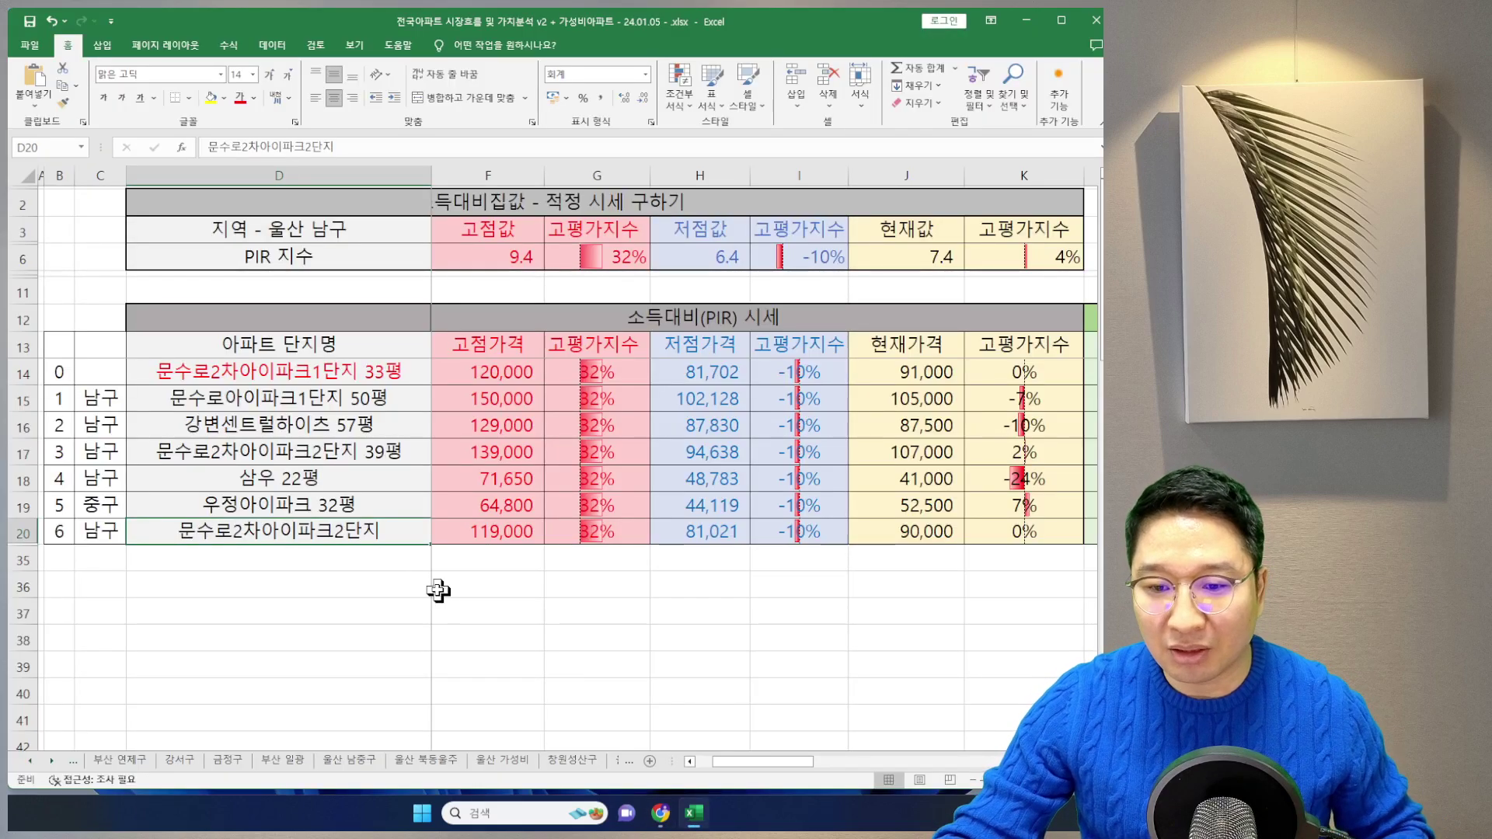
key("alt+Tab")
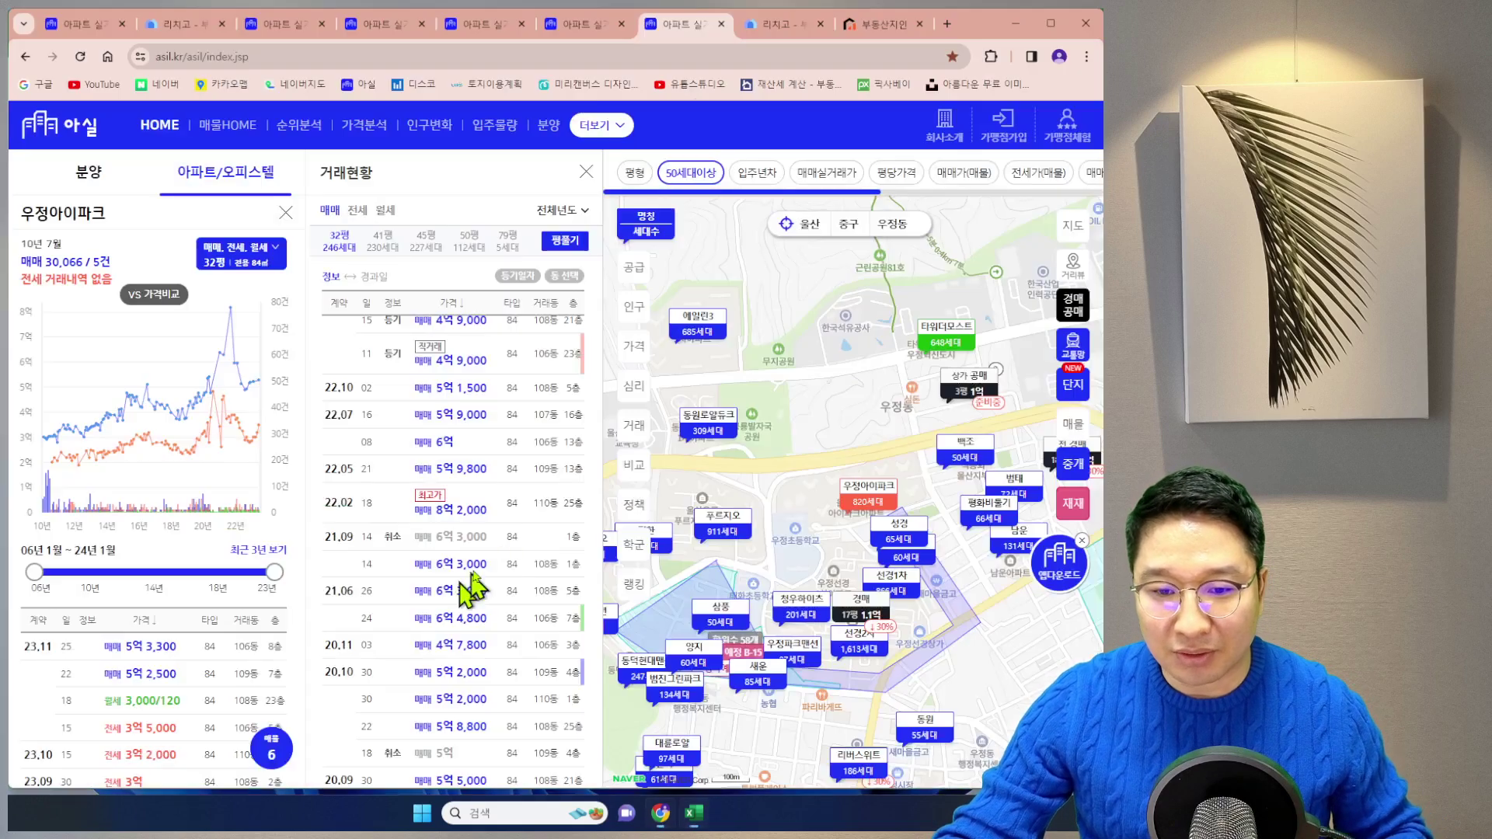
left_click(80, 24)
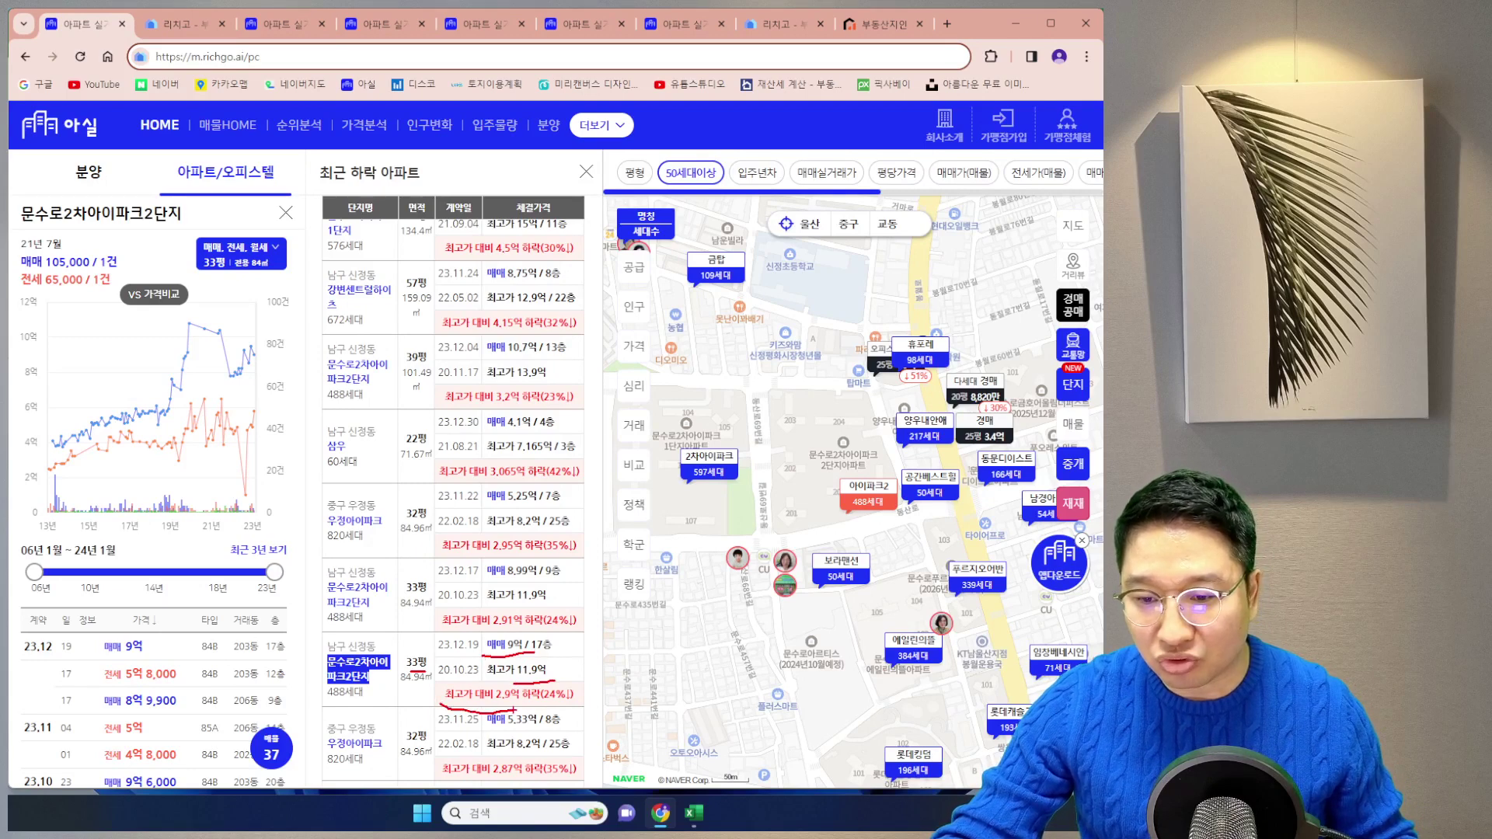
Show the 문수로2차아이파크2단지 33평 details and circle the peak, the low and the recent prices on its chart
left_click(351, 669)
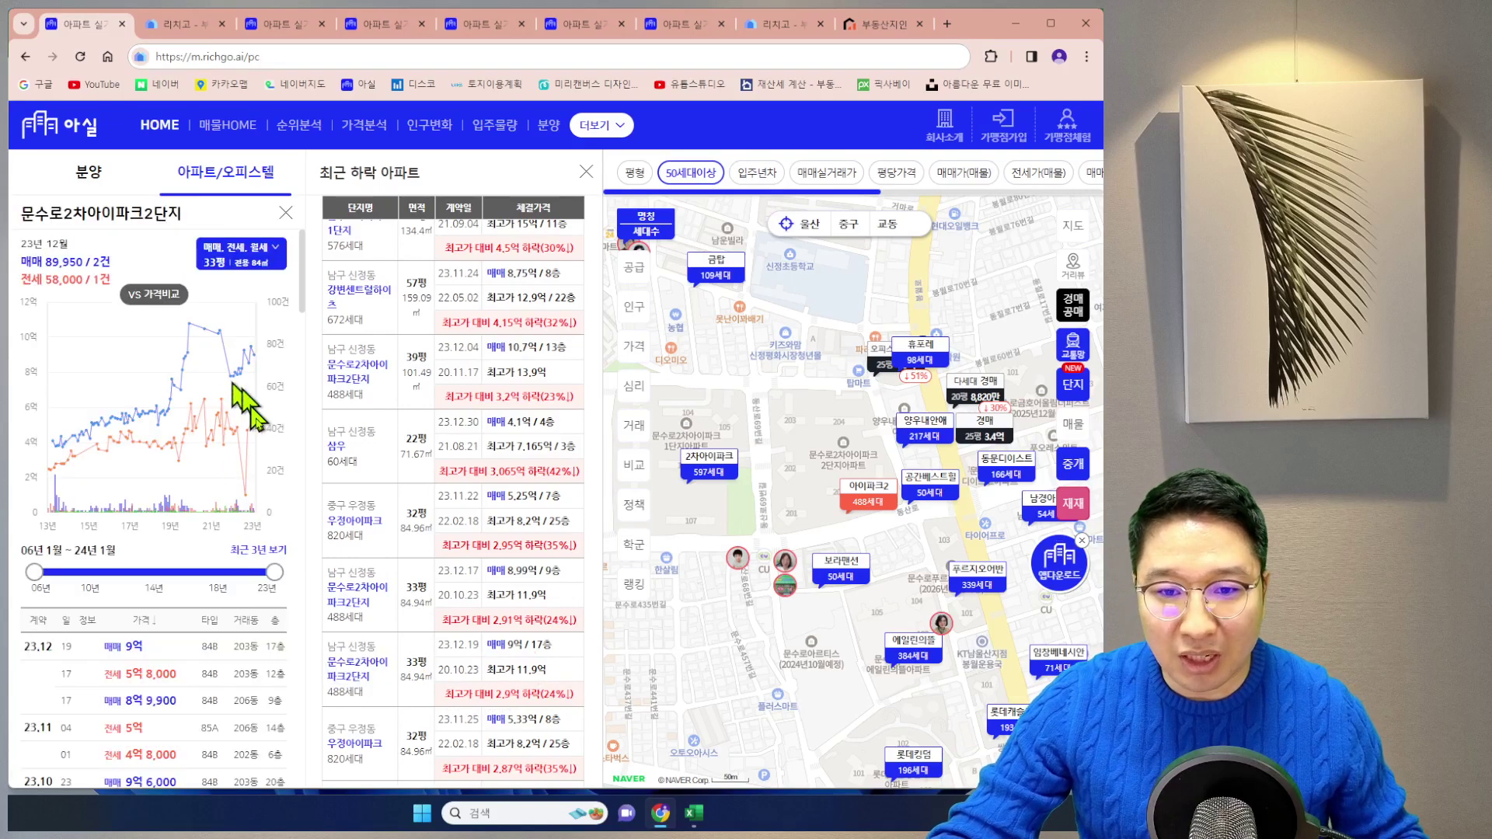
mouse_move(191, 351)
left_mouse_down()
mouse_move(175, 303)
mouse_move(189, 340)
left_mouse_up()
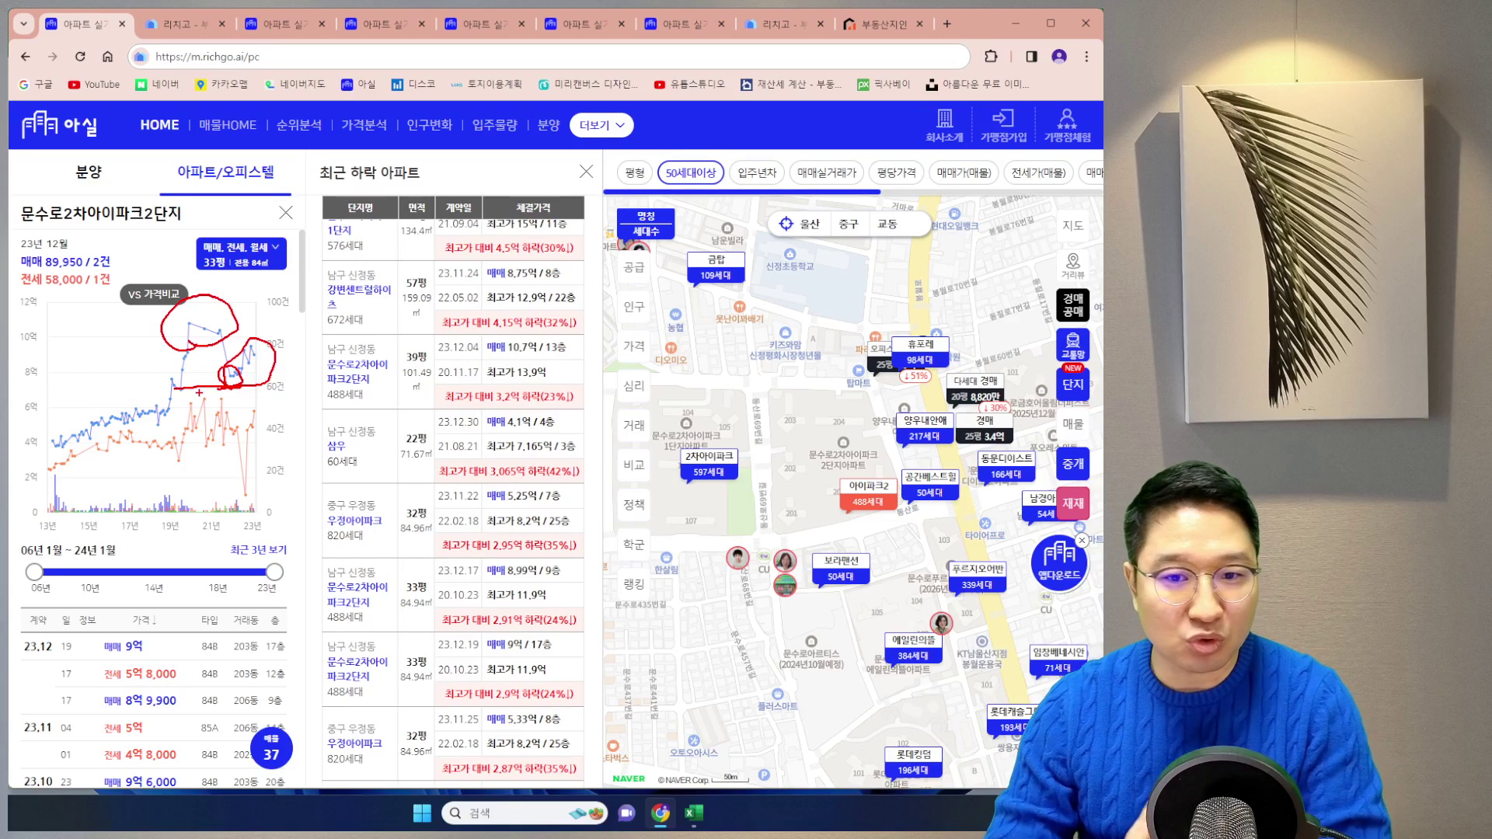
Switch to Excel and go along row 15 to review the 소득대비(PIR) 시세 and 대장대비시세 columns, ending on cell L15
key("alt+Tab")
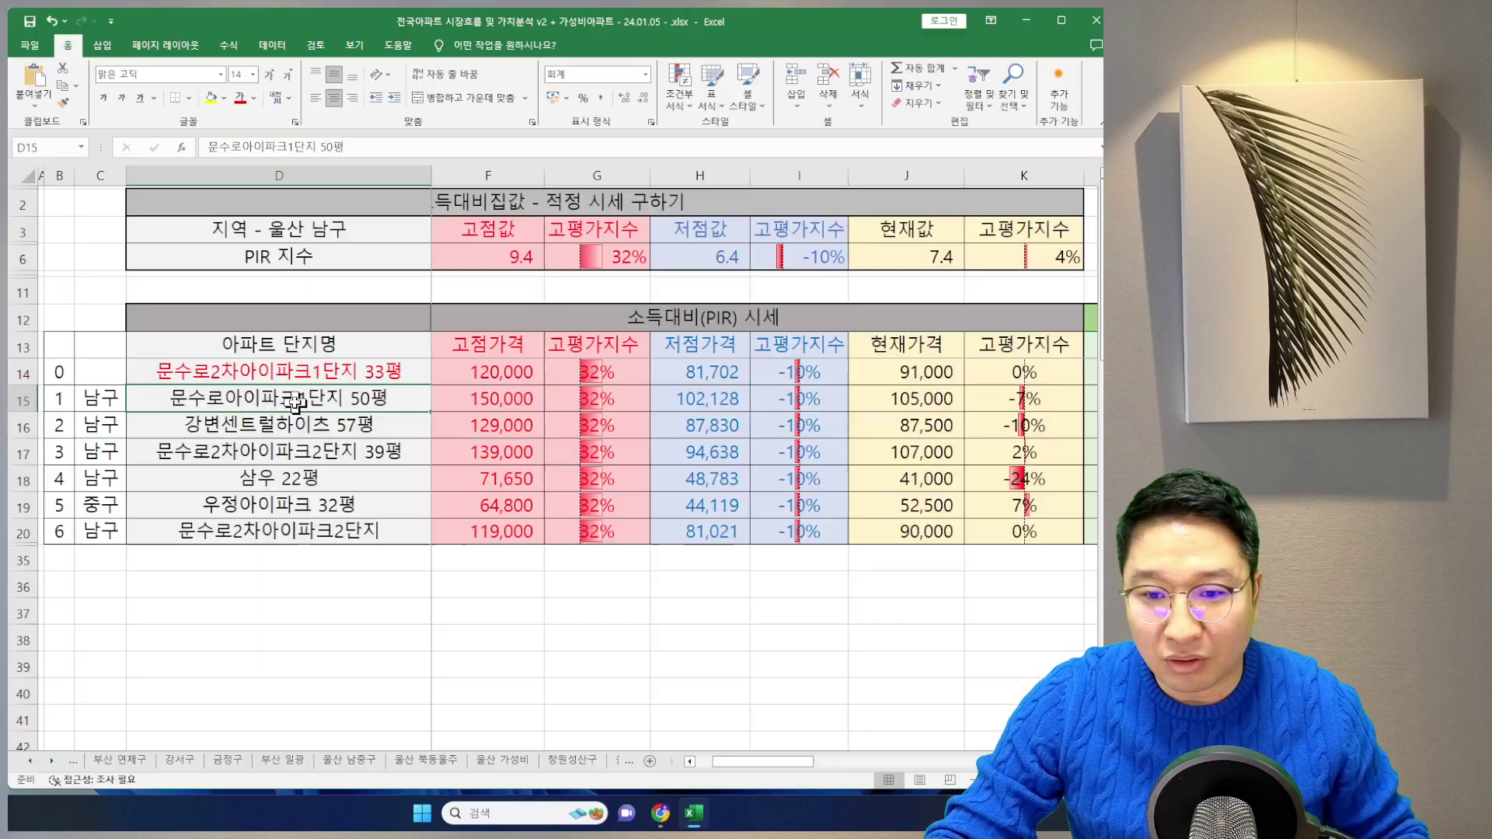
scroll(332, 420, "up", 2)
key("Right")
key("Right")
key("Right")
key("Right")
key("Right")
key("Right")
key("Right")
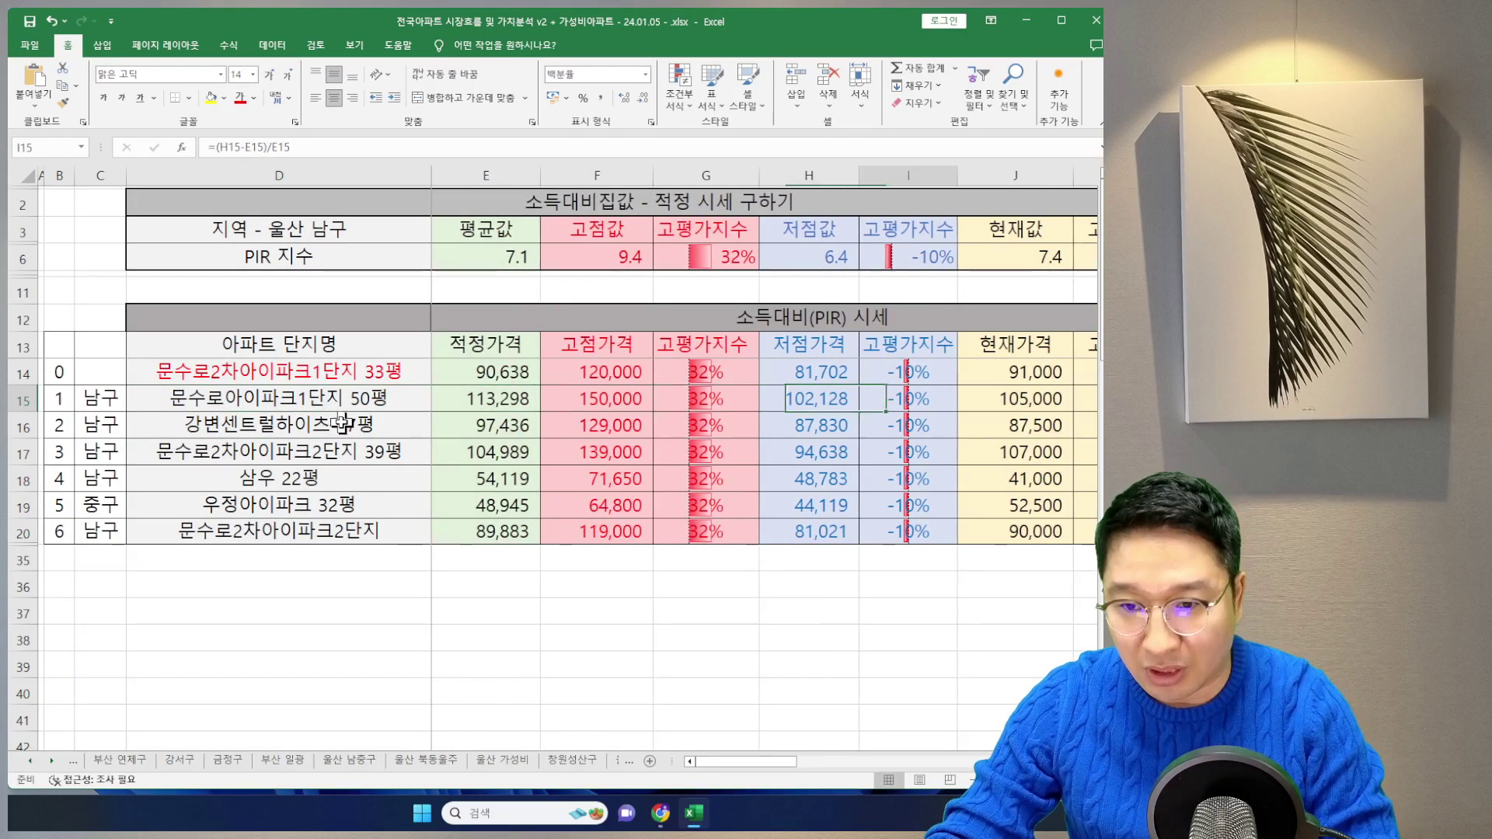
key("Right")
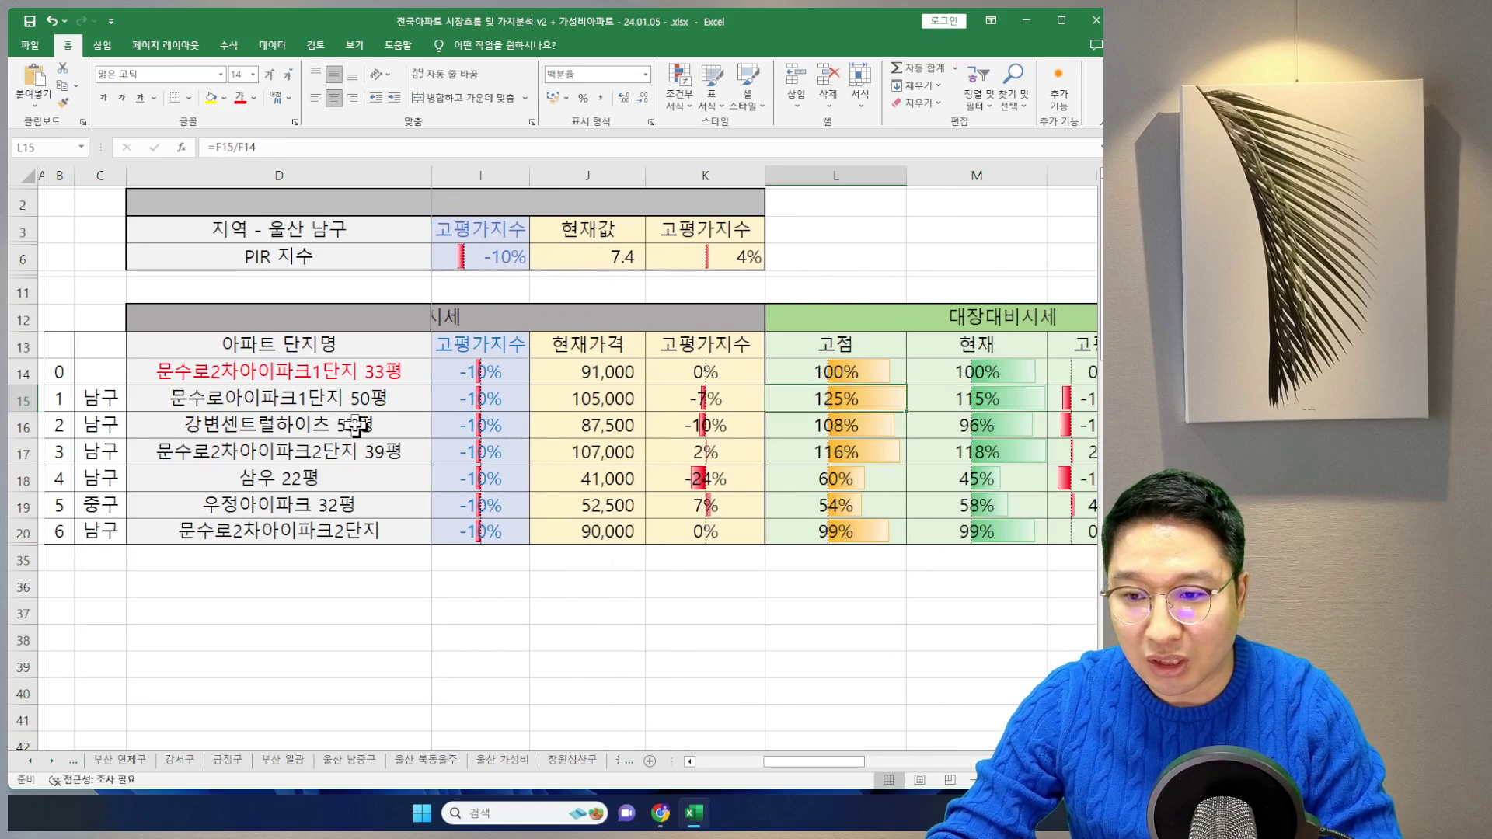
key("Right")
key("Left")
key("Left")
key("Left")
key("Left")
key("Left")
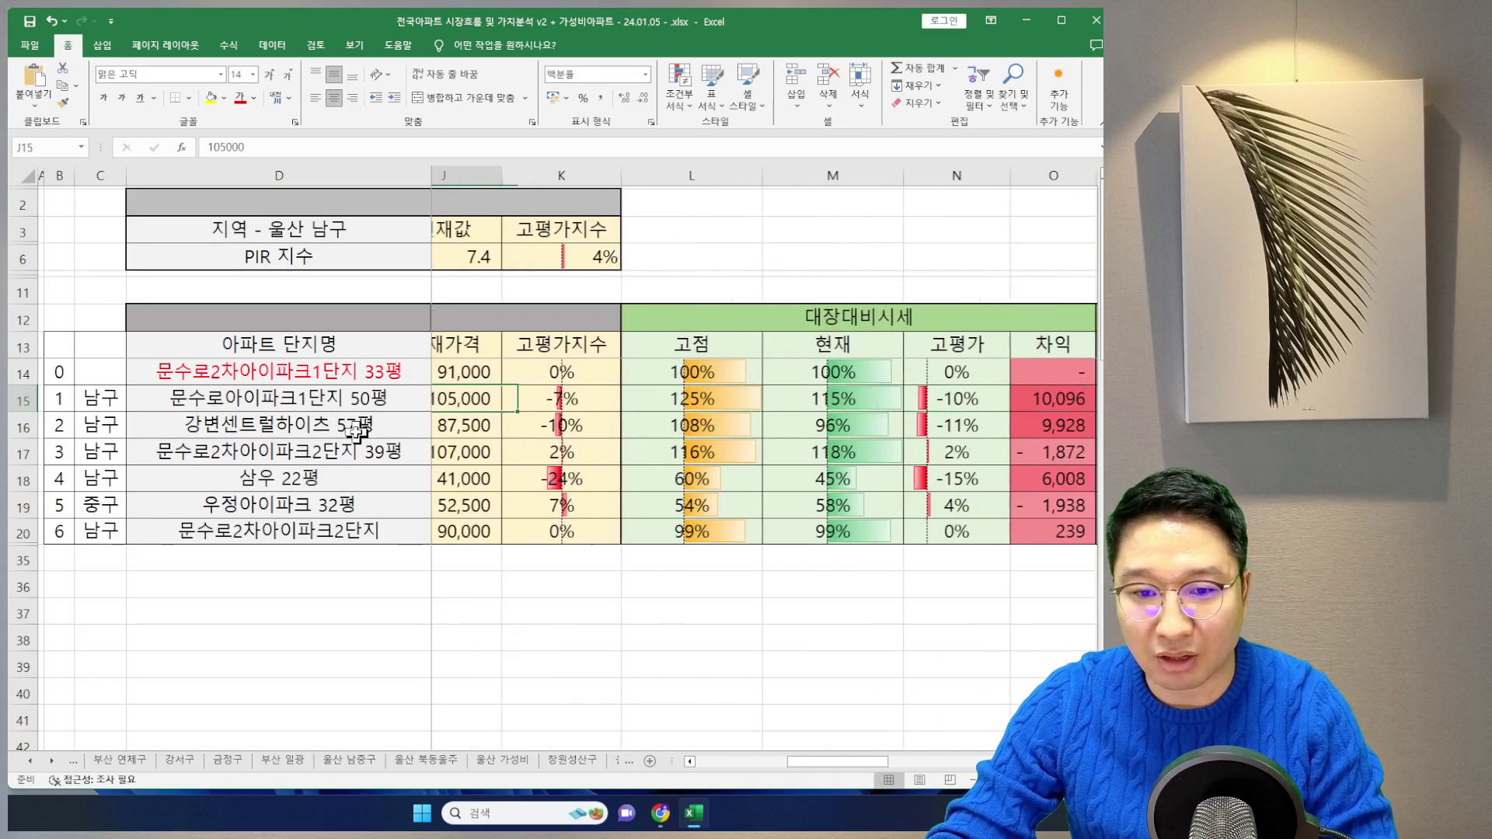
key("Right")
key("Right")
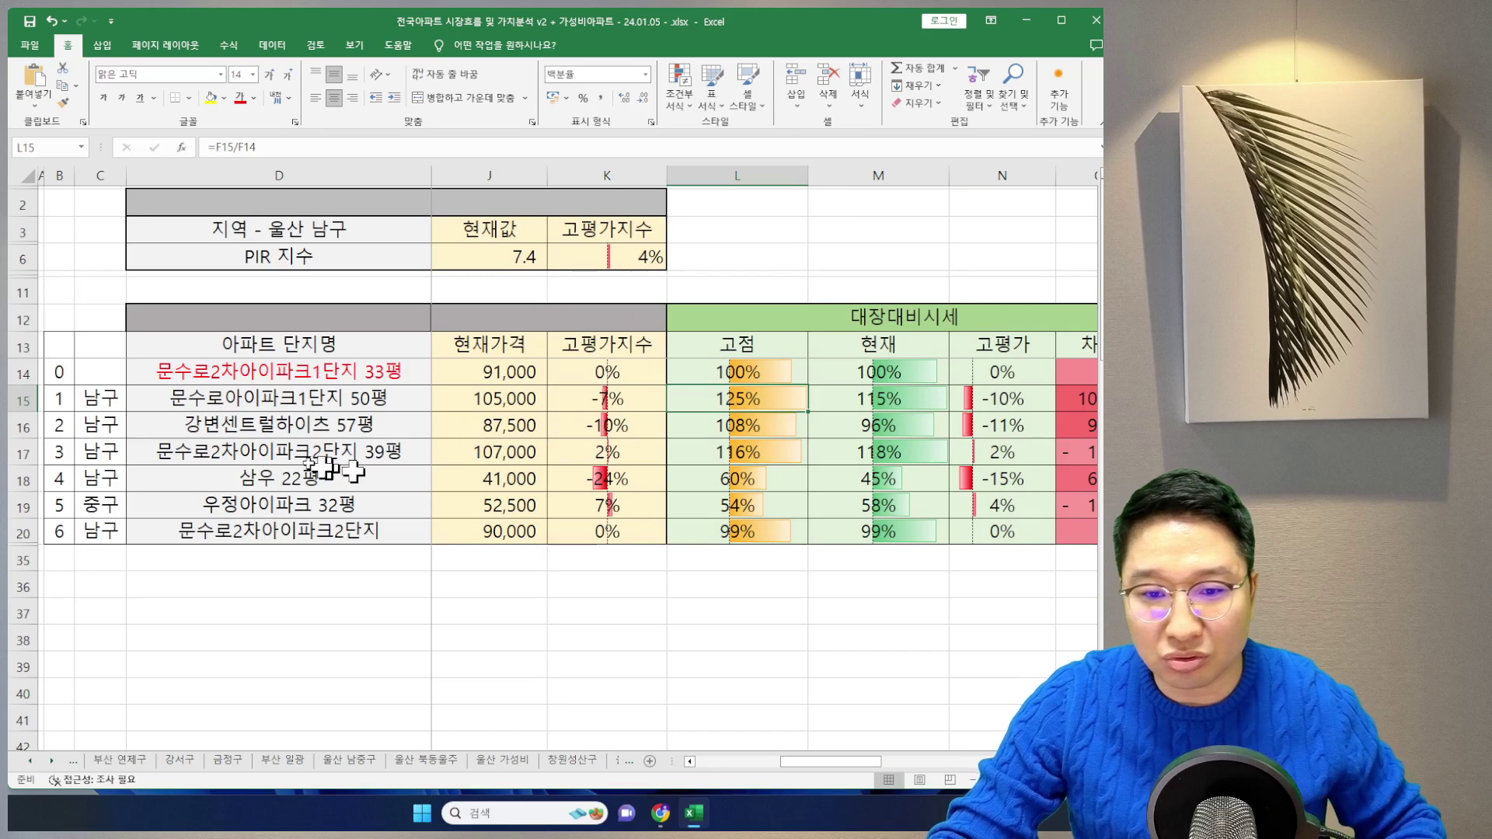
Underline 강변센트럴하이츠 57평 and circle its current-price 고평가지수 in row 16, clearing the marks when done
left_click_drag(187, 430, 373, 441)
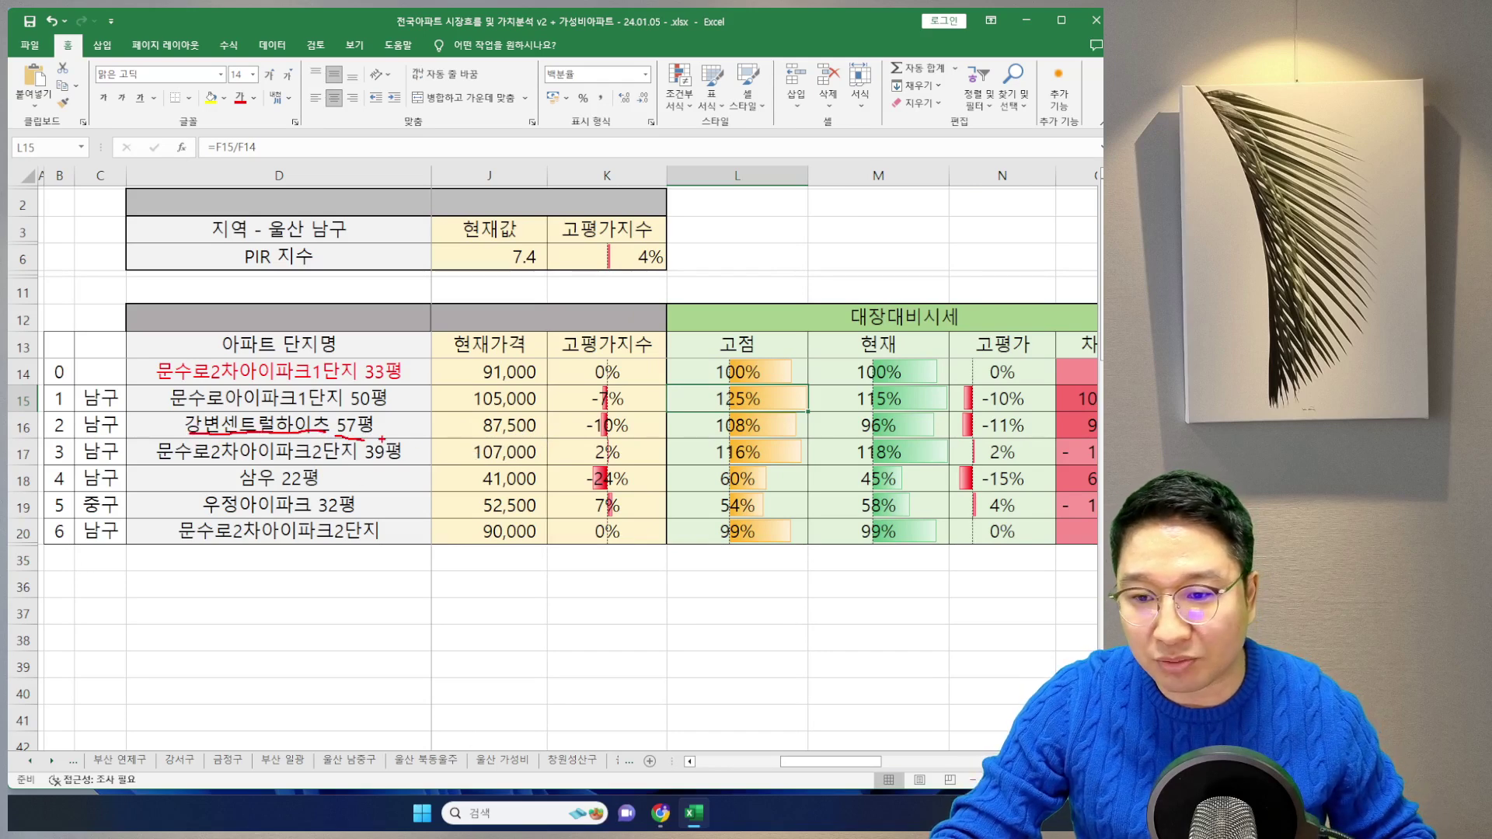
mouse_move(573, 440)
left_mouse_down()
mouse_move(630, 449)
mouse_move(587, 412)
left_mouse_up()
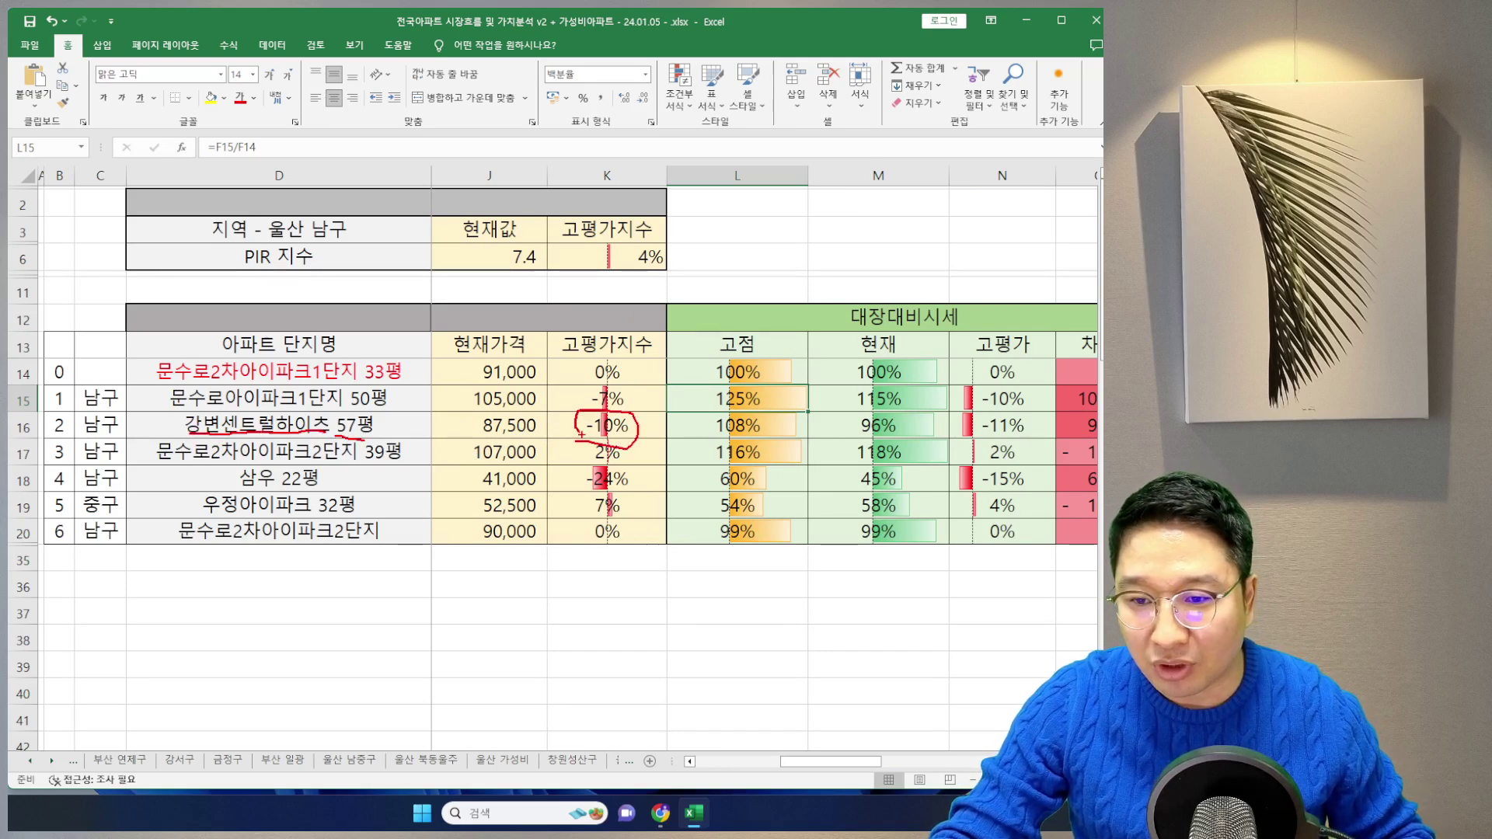
key("Escape")
Select cell K16, then underline 문수로2차아이파크1단지 and circle its 33평 size in row 14, clearing the marks
left_click(663, 427)
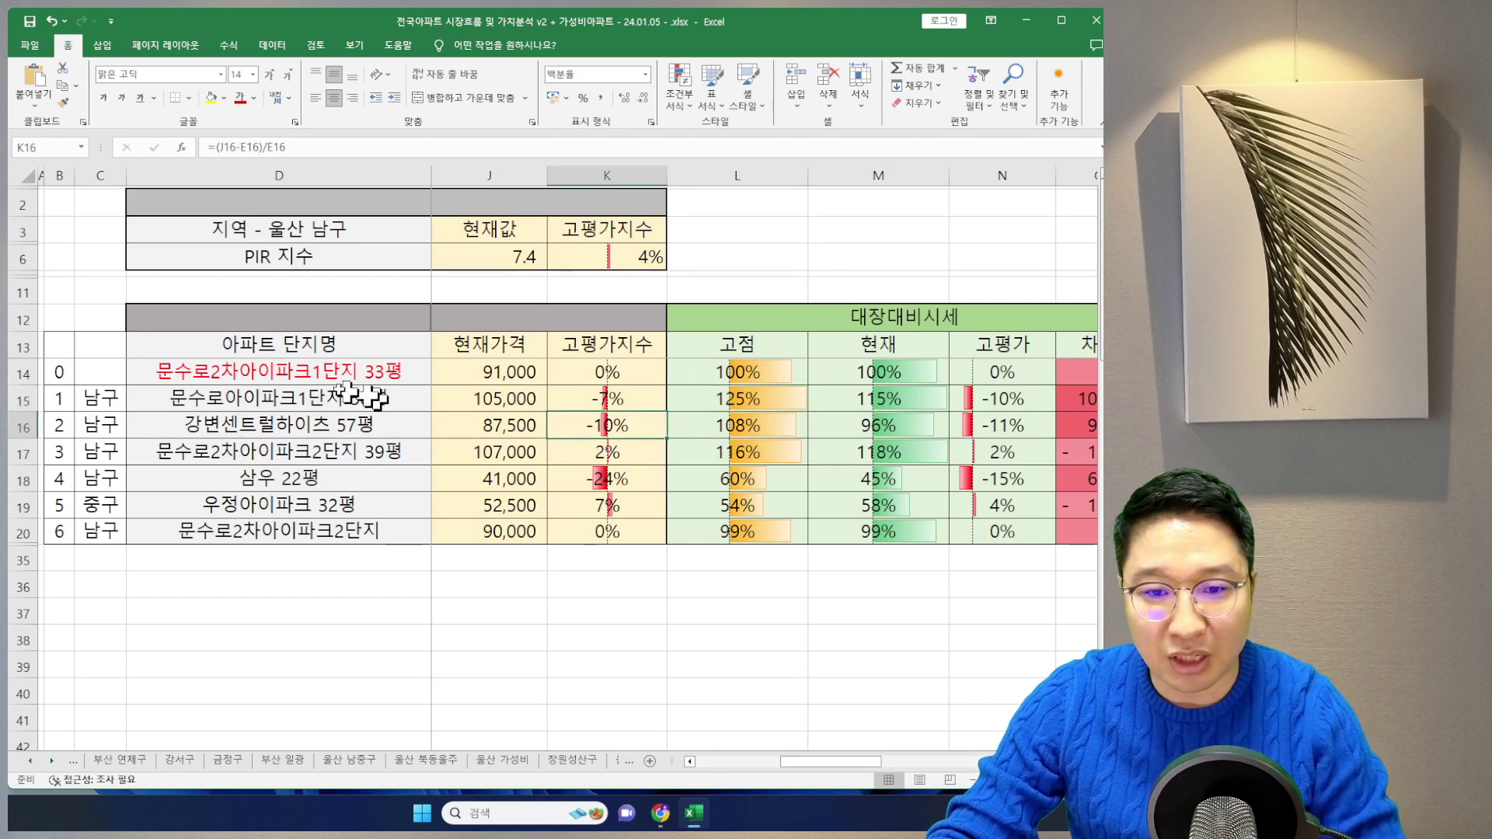
mouse_move(156, 381)
left_mouse_down()
mouse_move(415, 385)
mouse_move(379, 404)
left_mouse_up()
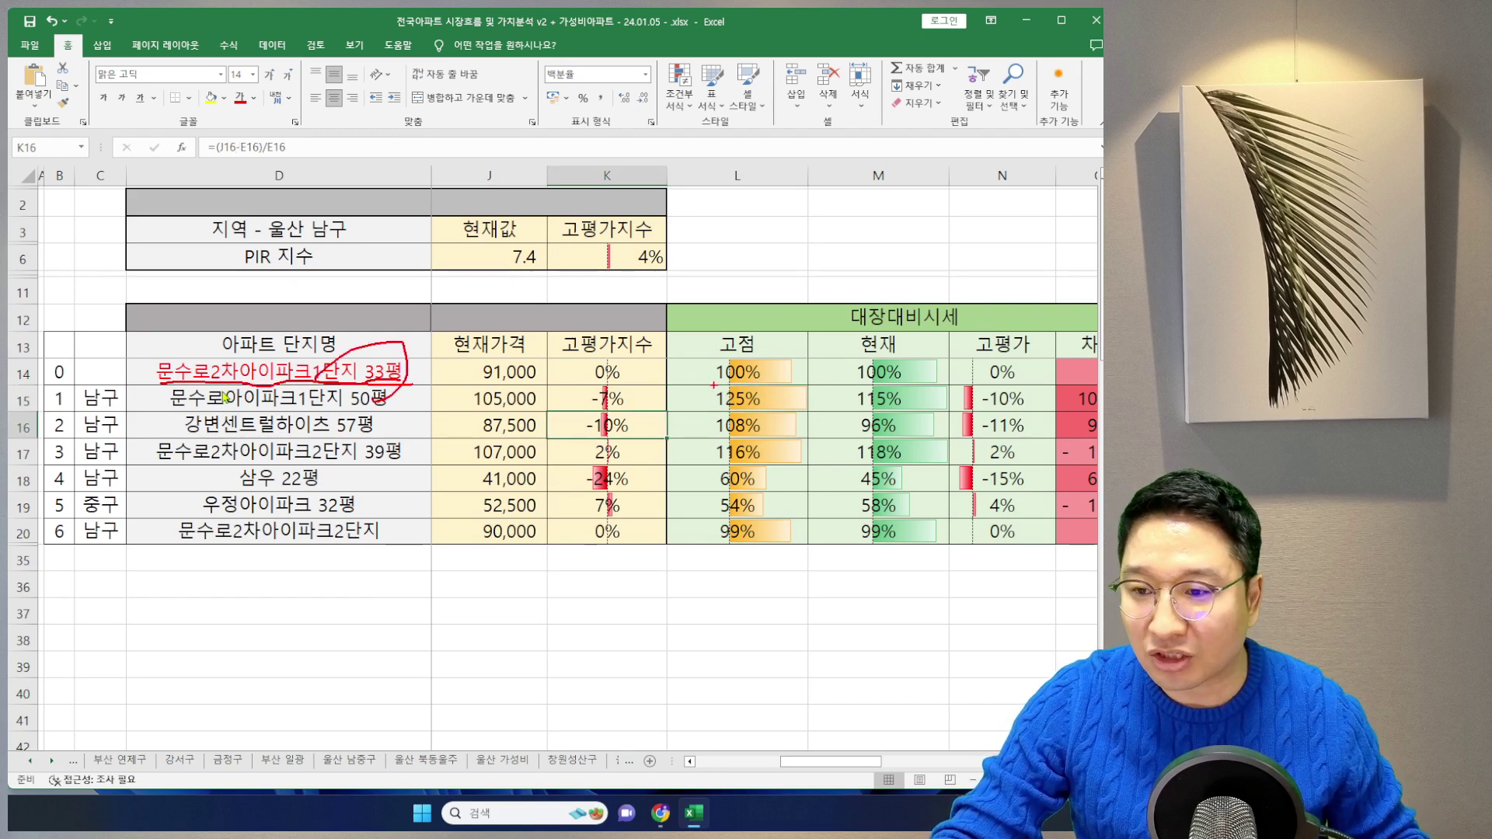
key("Escape")
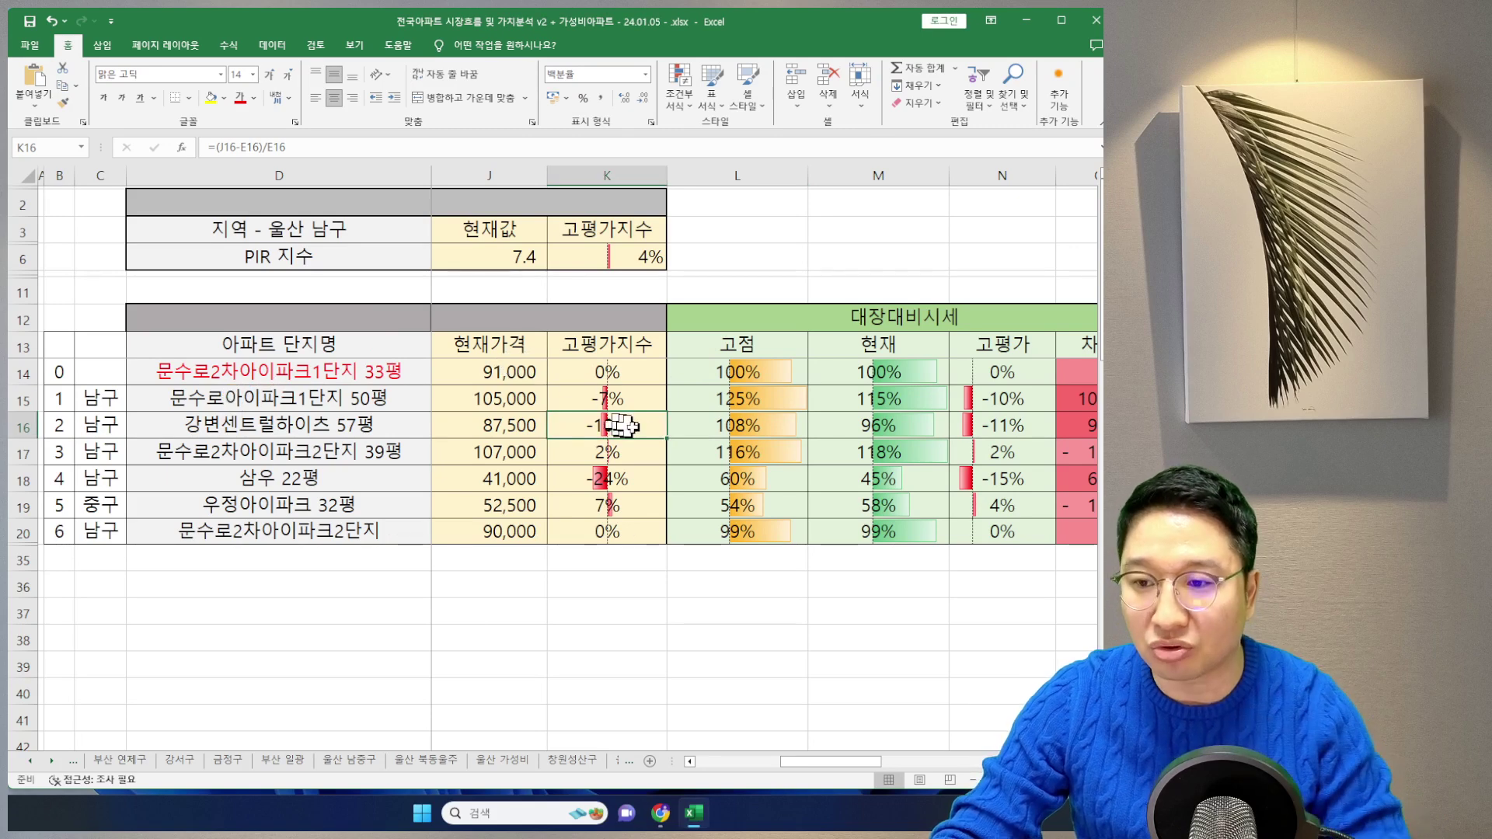
Select cell L16, go up to row 14 and along it to cell P14 to review the 대장대비시세 columns
left_click(688, 435)
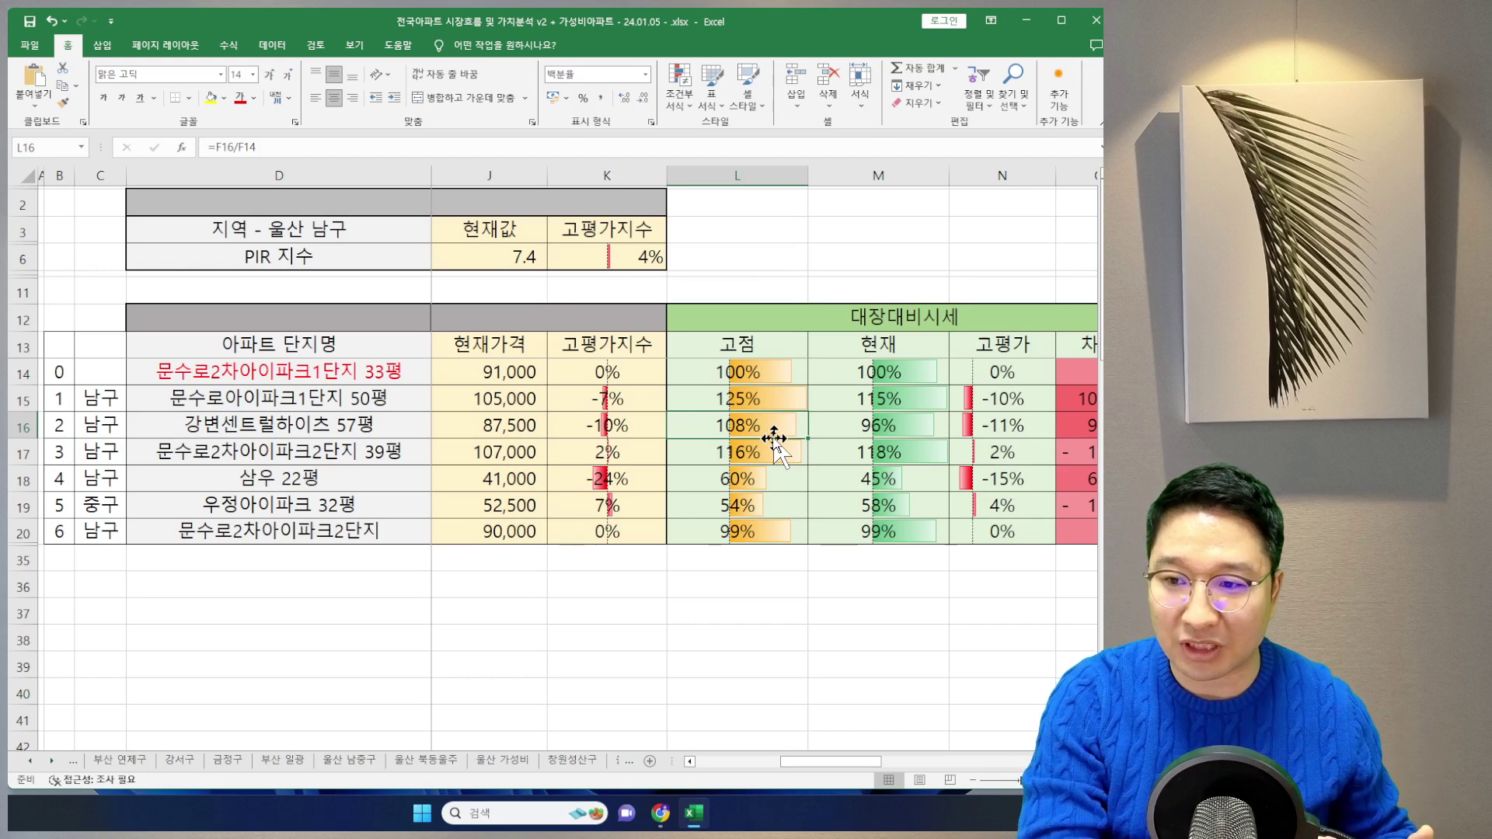
key("Up")
key("Up")
key("Right")
key("Right")
key("Right")
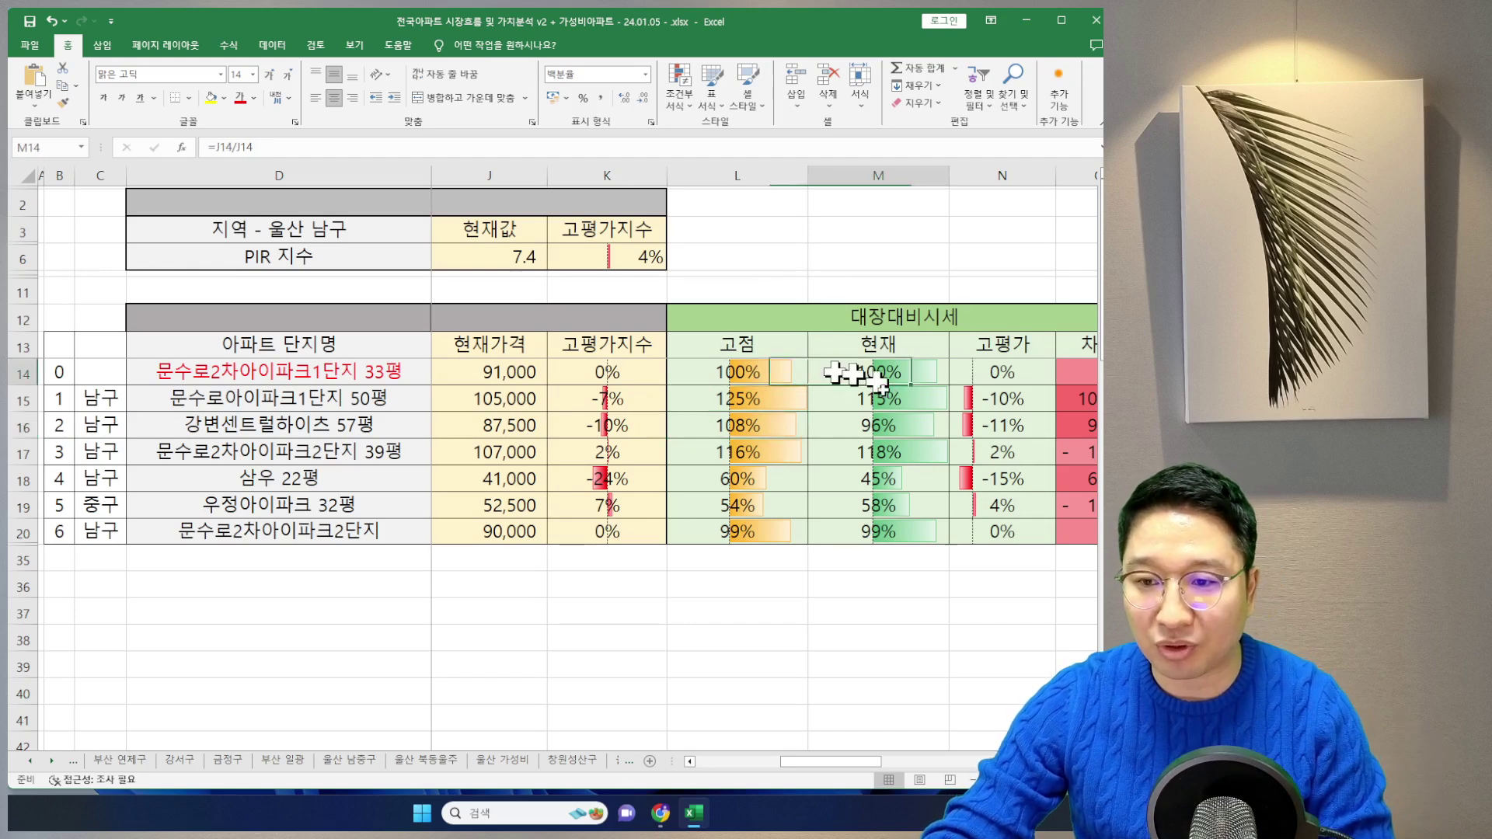
key("Right")
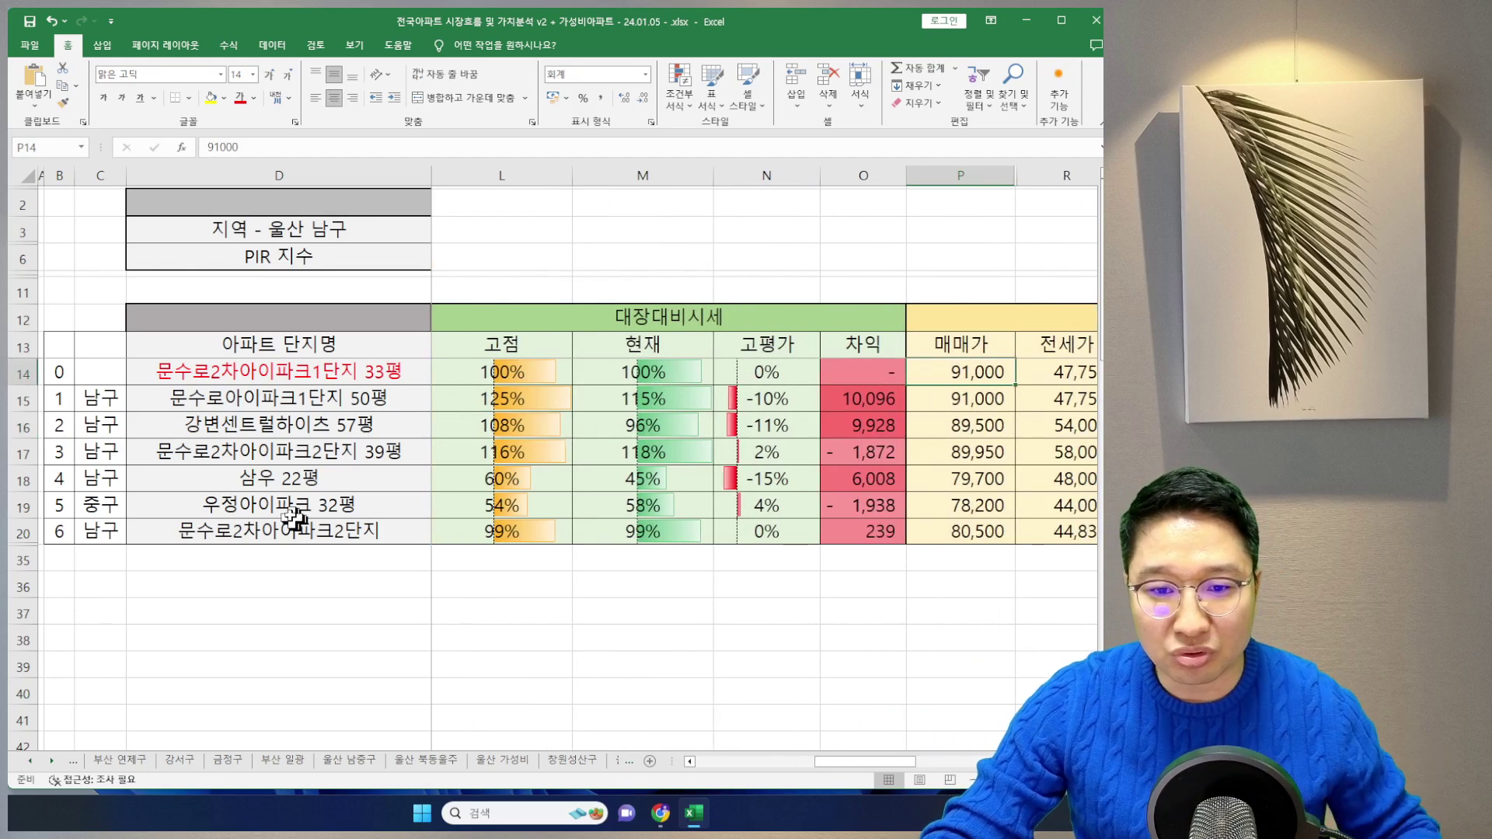
Underline 문수로2차아이파크2단지 39평 and 문수로아이파크1단지 50평, circle their sizes, and mark their 차익 values
left_click_drag(172, 466, 410, 464)
mouse_move(863, 461)
left_mouse_down()
mouse_move(841, 448)
mouse_move(905, 450)
mouse_move(874, 462)
left_mouse_up()
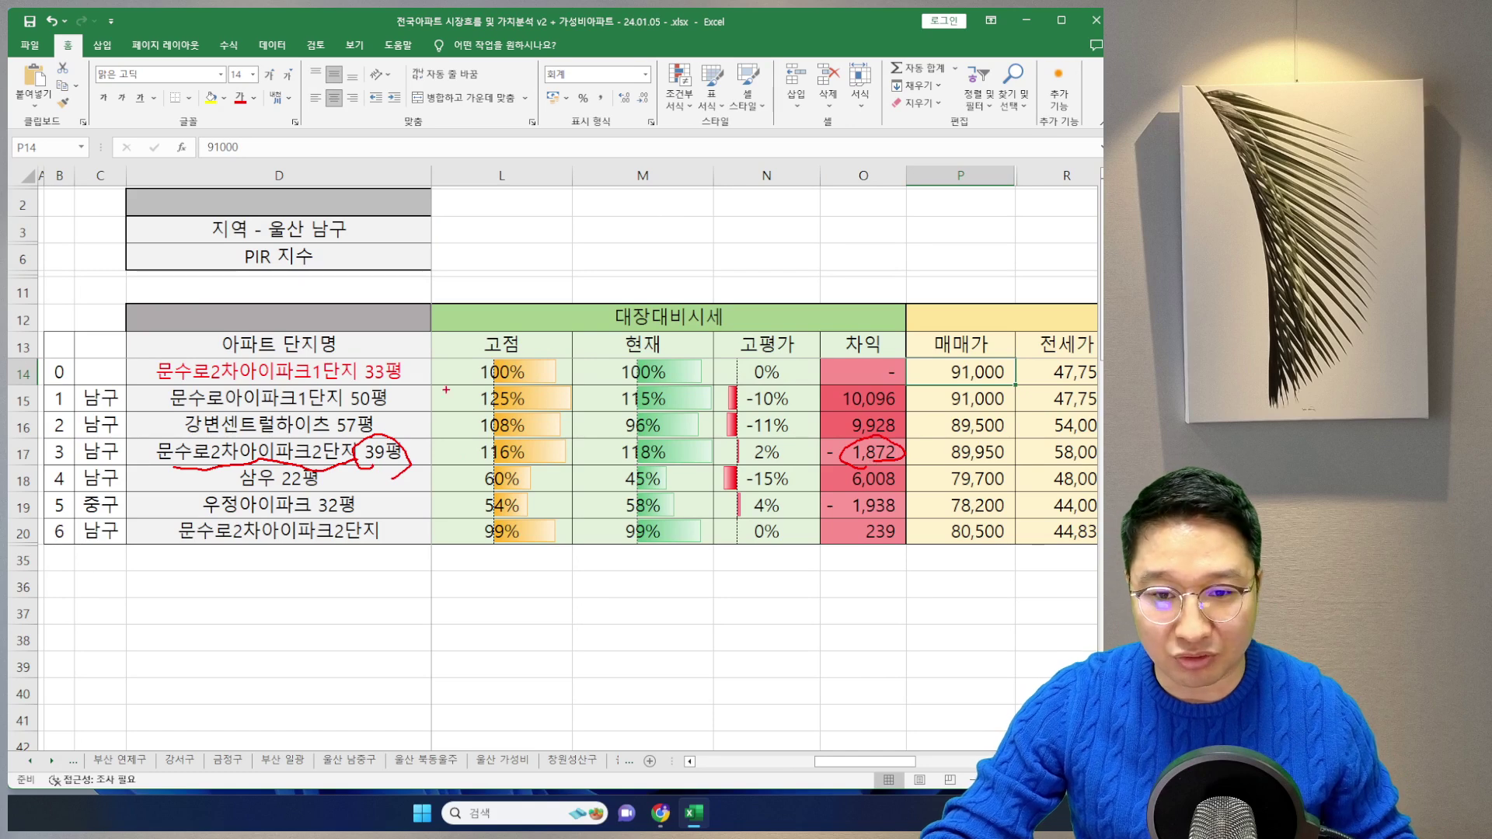
mouse_move(175, 414)
left_mouse_down()
mouse_move(314, 406)
mouse_move(349, 387)
mouse_move(366, 416)
left_mouse_up()
left_click_drag(846, 408, 884, 406)
left_click_drag(730, 416, 918, 409)
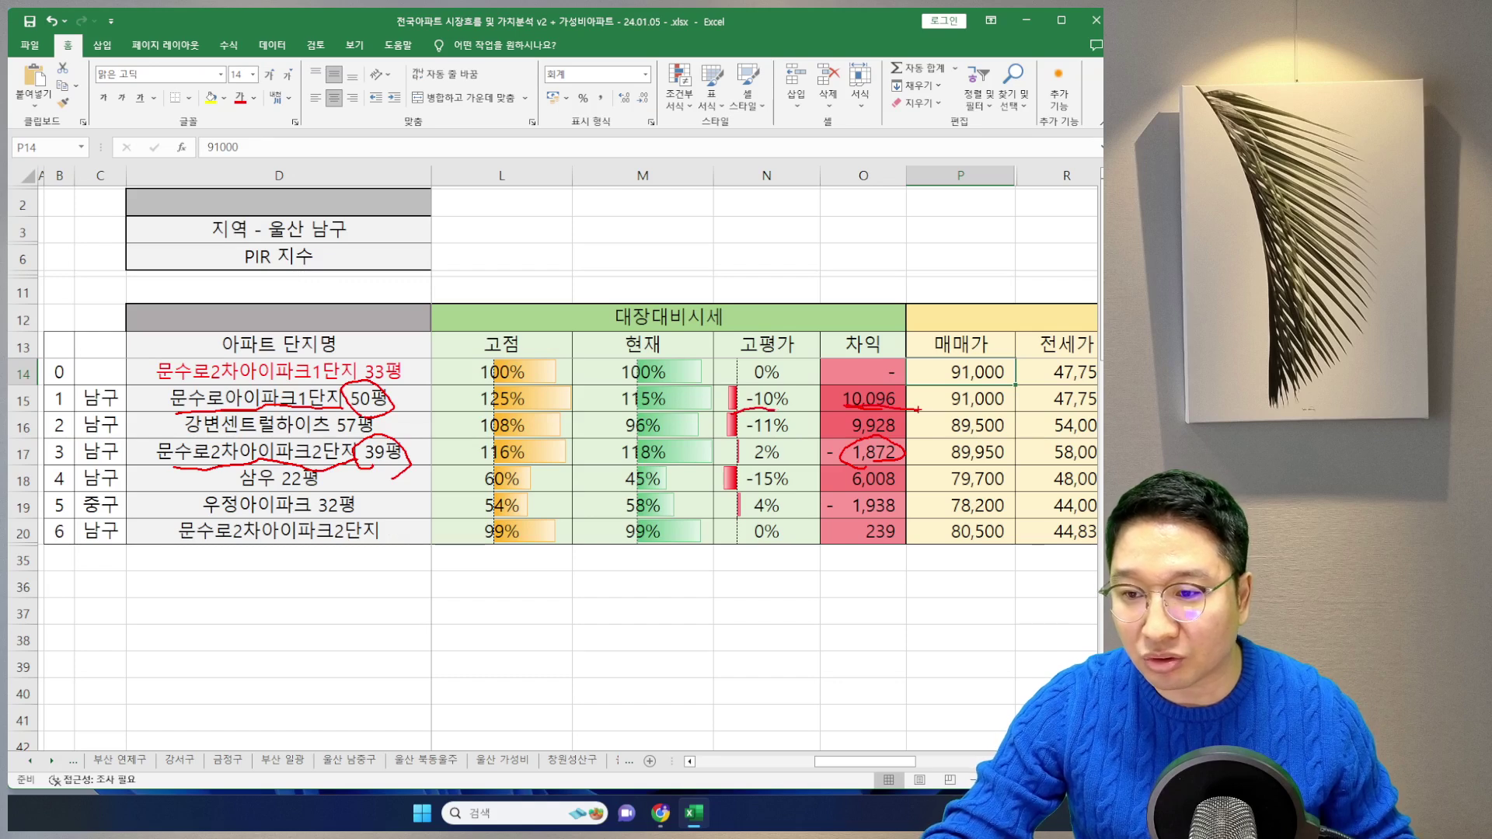
Mark 강변센트럴하이츠 57평, 삼우 22평 and 문수로2차아이파크2단지 with their 차익 values, clearing all marks when done
mouse_move(190, 433)
left_mouse_down()
mouse_move(334, 426)
mouse_move(336, 410)
left_mouse_up()
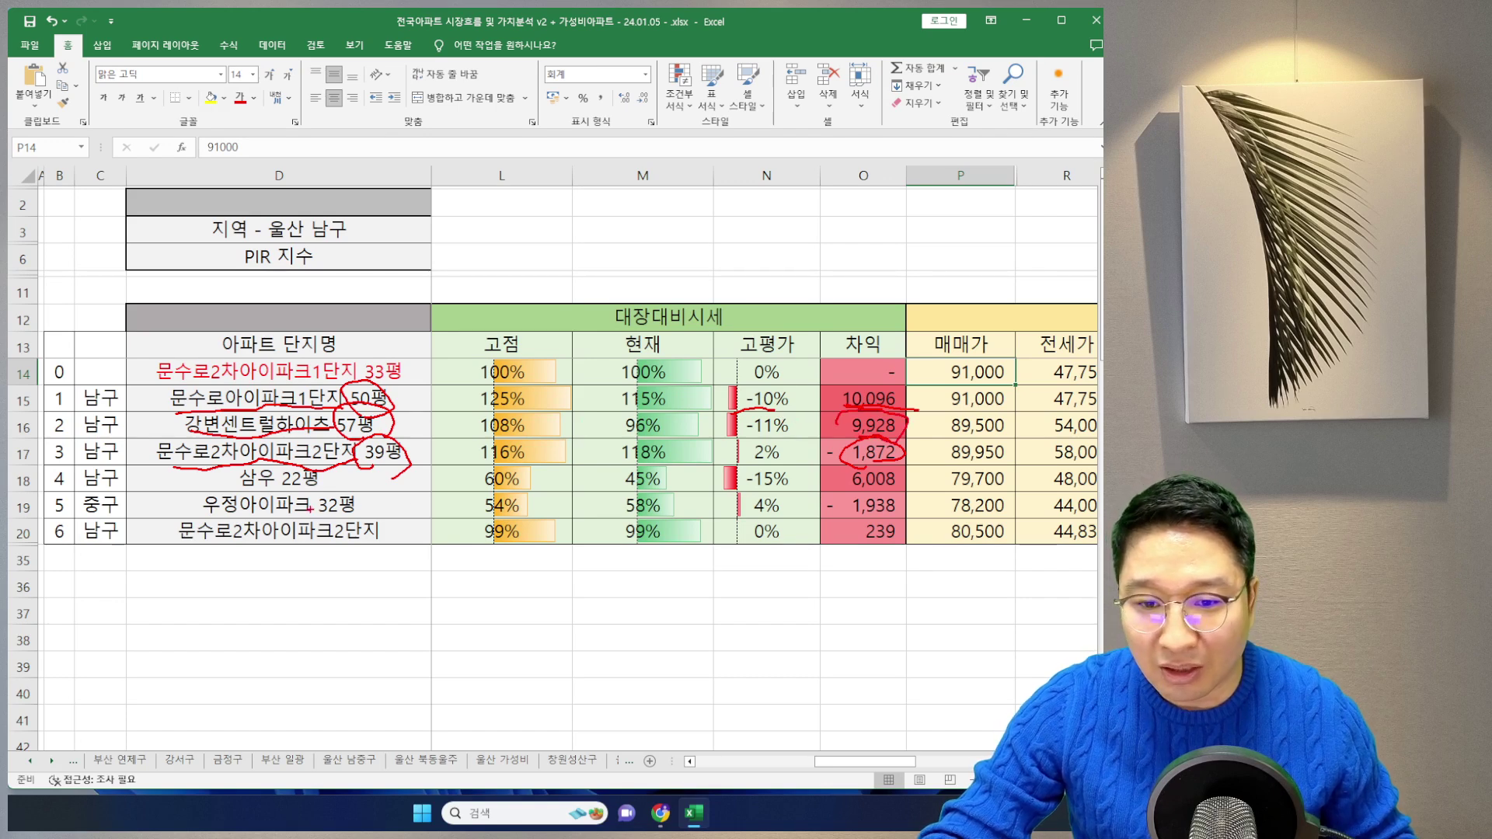
mouse_move(253, 492)
left_mouse_down()
mouse_move(313, 491)
mouse_move(250, 467)
mouse_move(269, 492)
left_mouse_up()
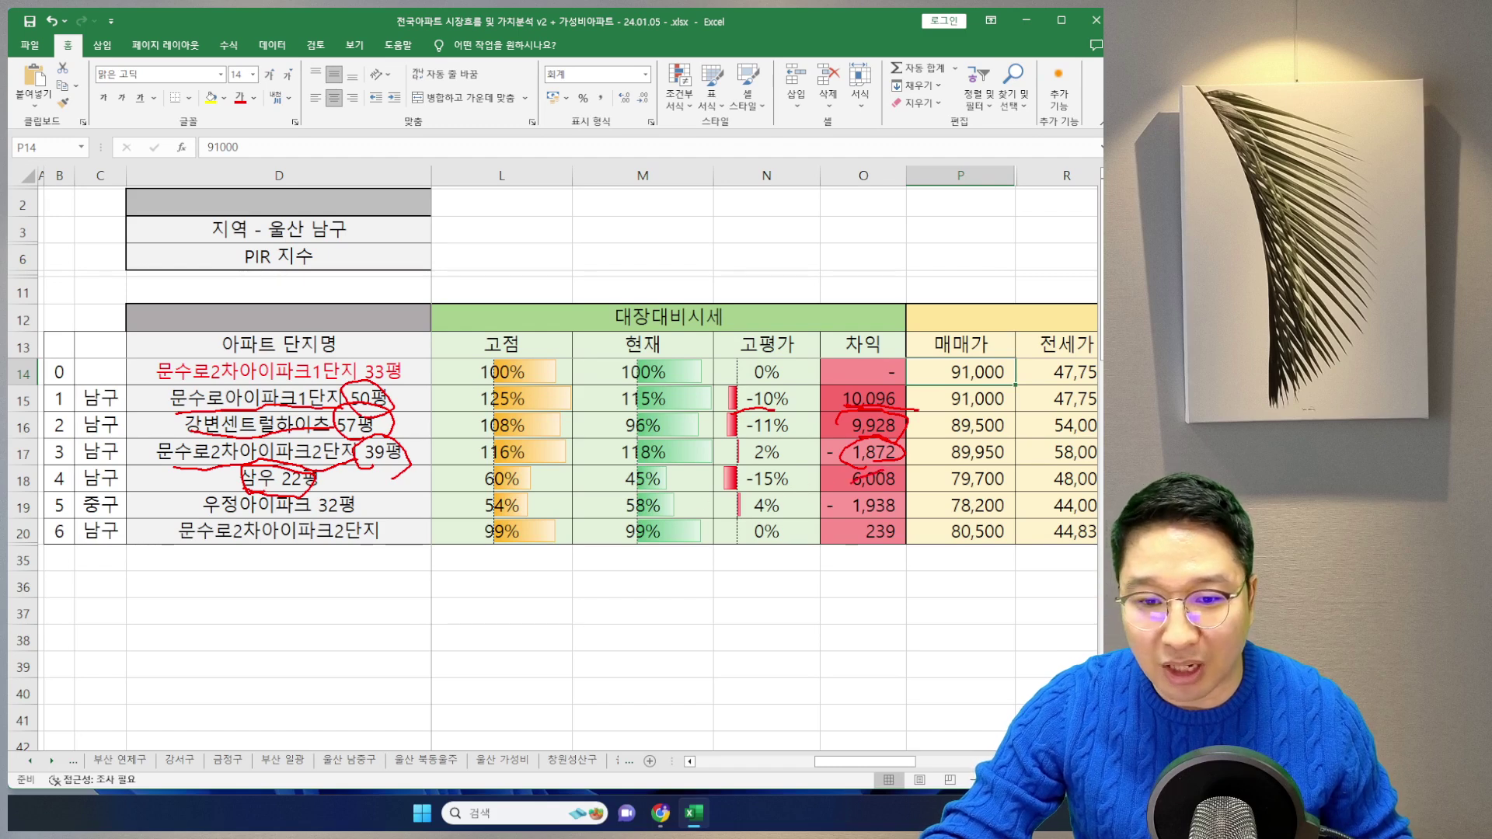
left_click_drag(177, 549, 405, 543)
mouse_move(849, 544)
left_mouse_down()
mouse_move(902, 554)
mouse_move(884, 515)
left_mouse_up()
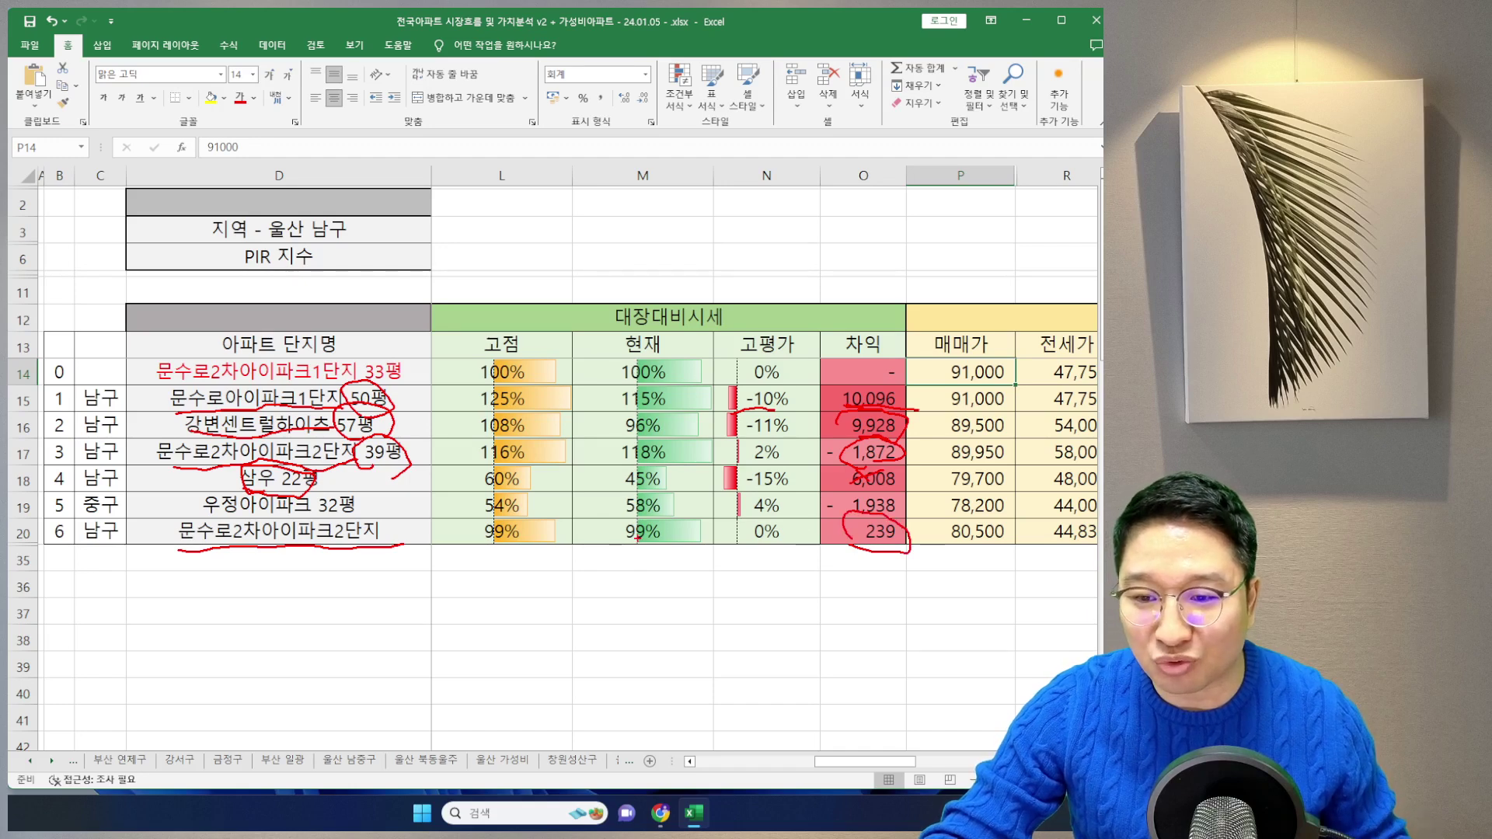
left_click_drag(490, 557, 686, 552)
key("e")
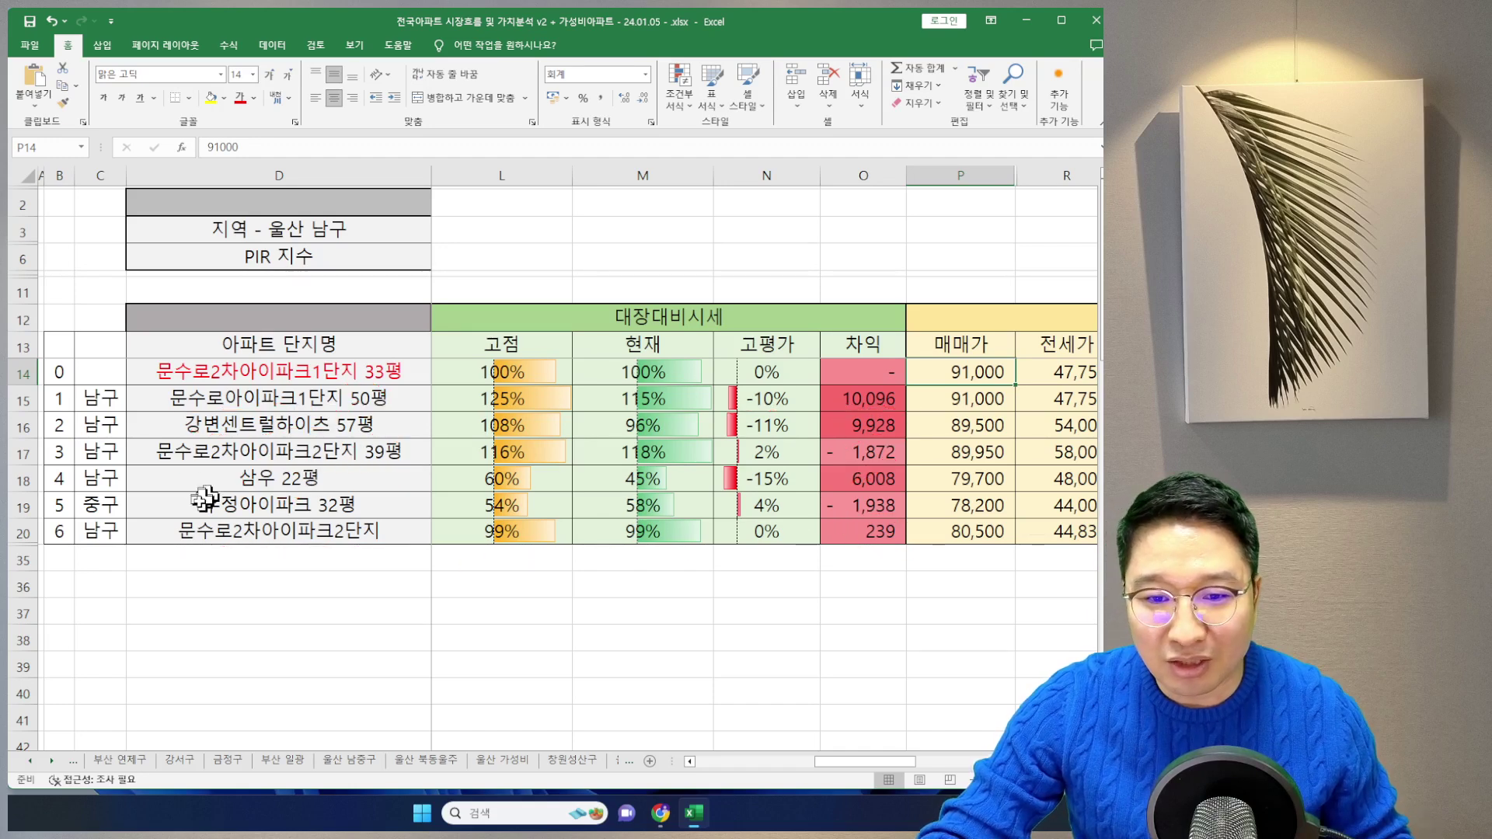
Bracket the apartment list in rows 14 to 20, underline 문수로아이파크1단지, clear the marks and select cell D16
left_click_drag(137, 378, 145, 528)
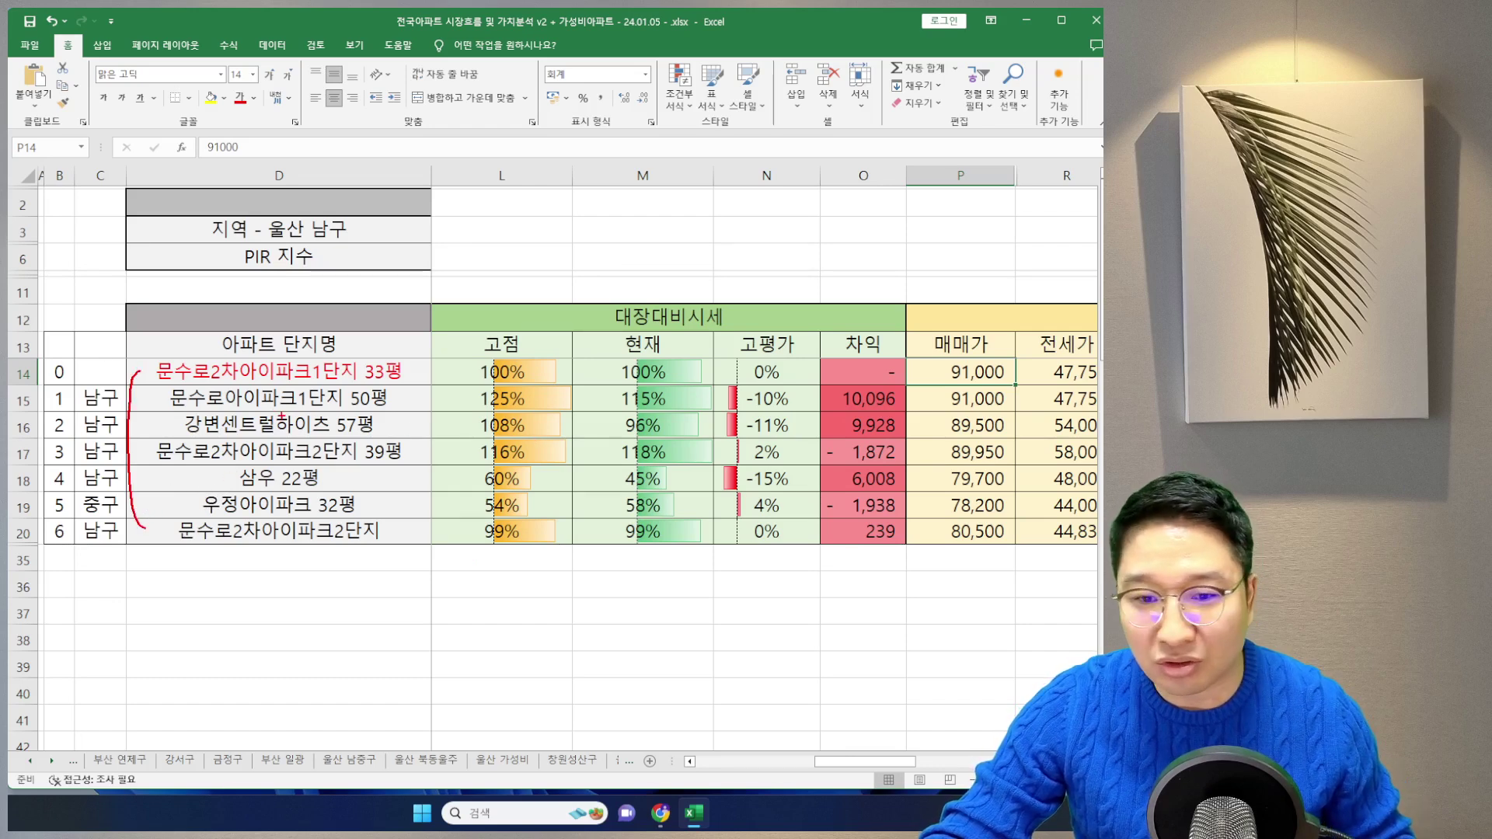
left_click_drag(204, 416, 295, 406)
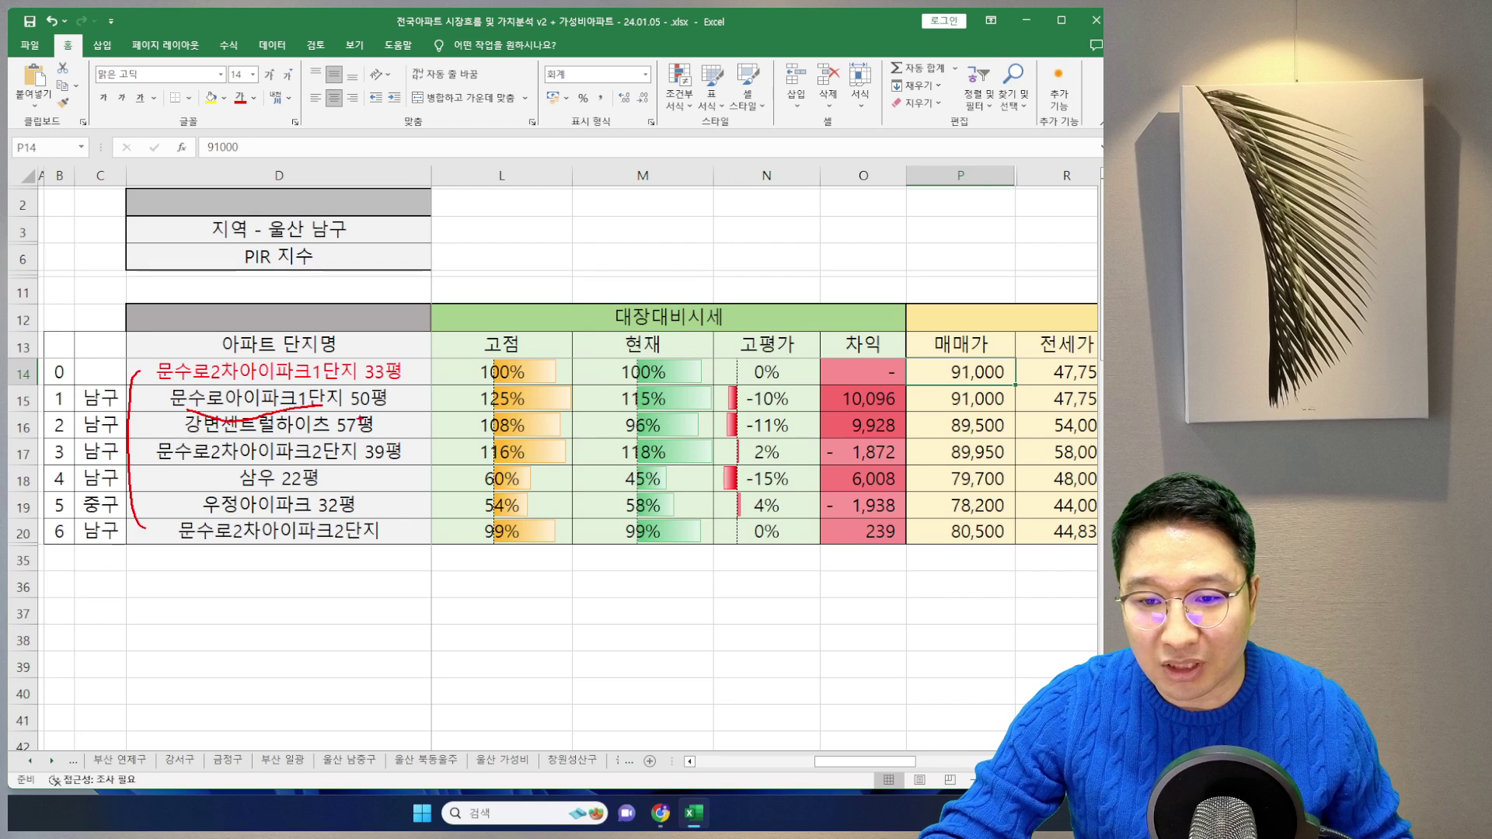
key("Escape")
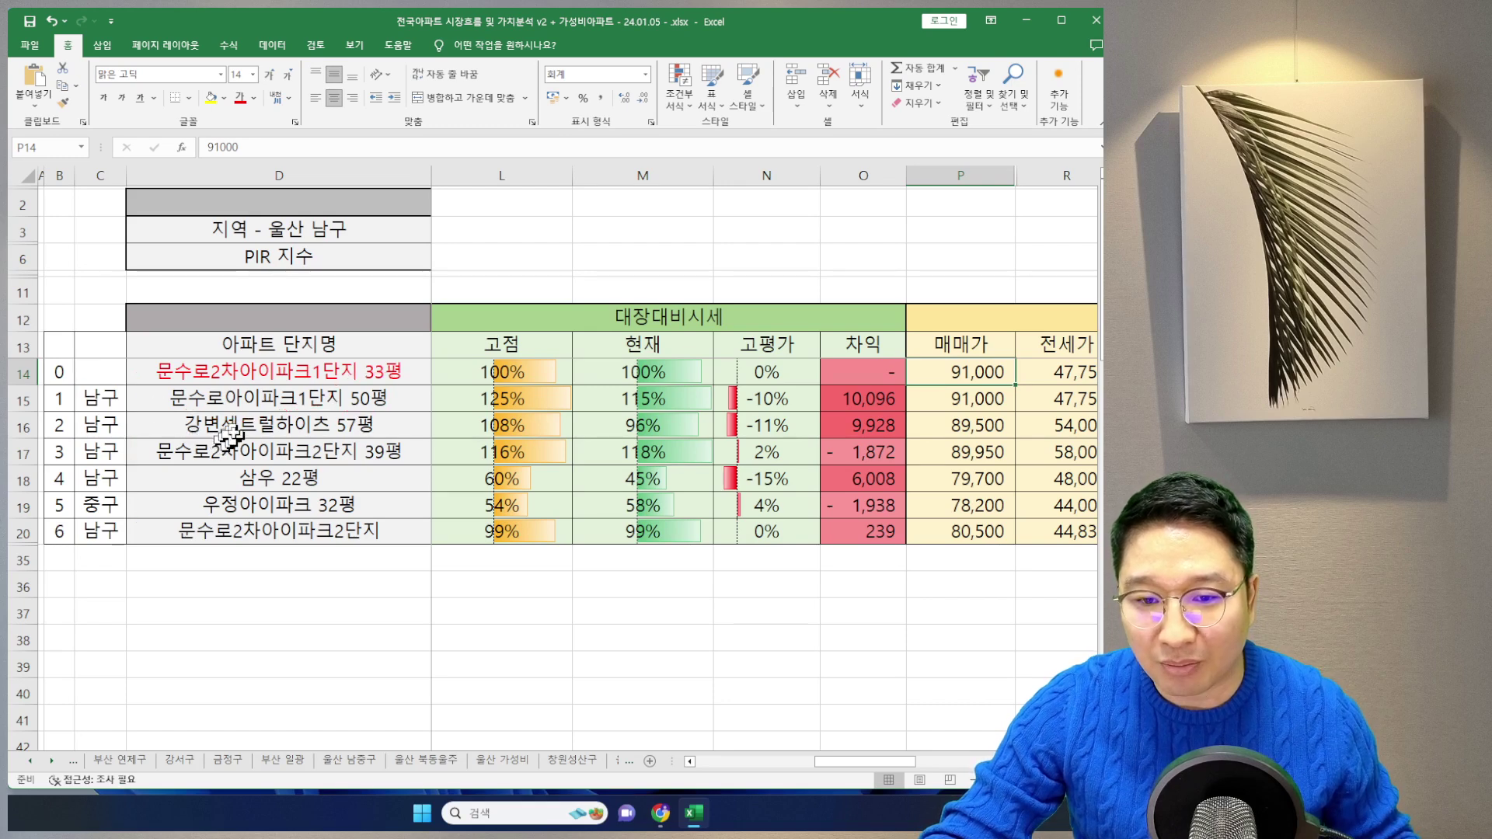
left_click(225, 435)
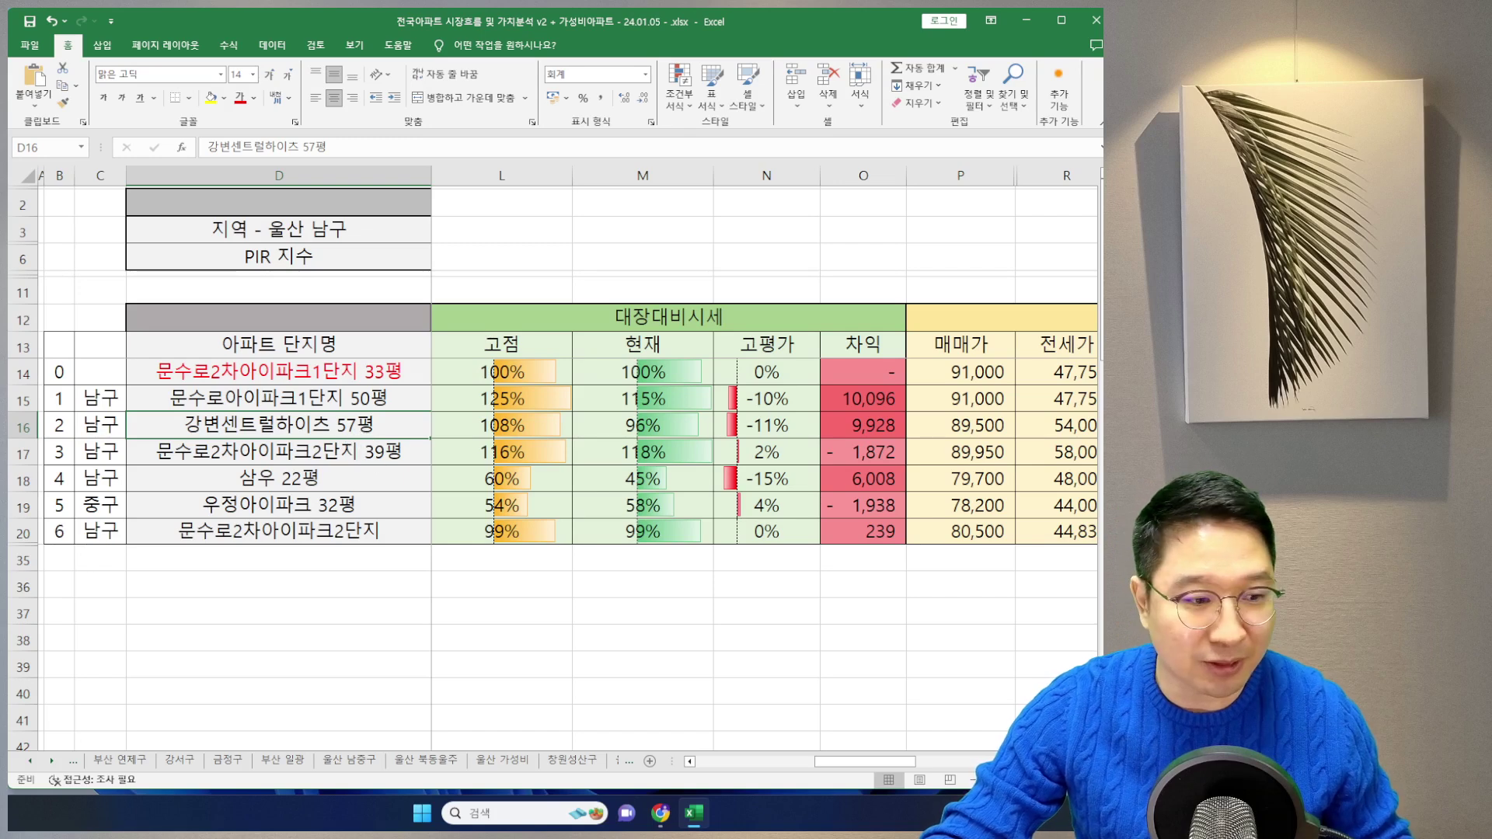
Show the 투자금·예상수익 columns and circle the 투자금(갭), 시세차익 and 수익률 of 문수로2차아이파크1단지 33평, clearing the marks
key("ctrl+Page_Down")
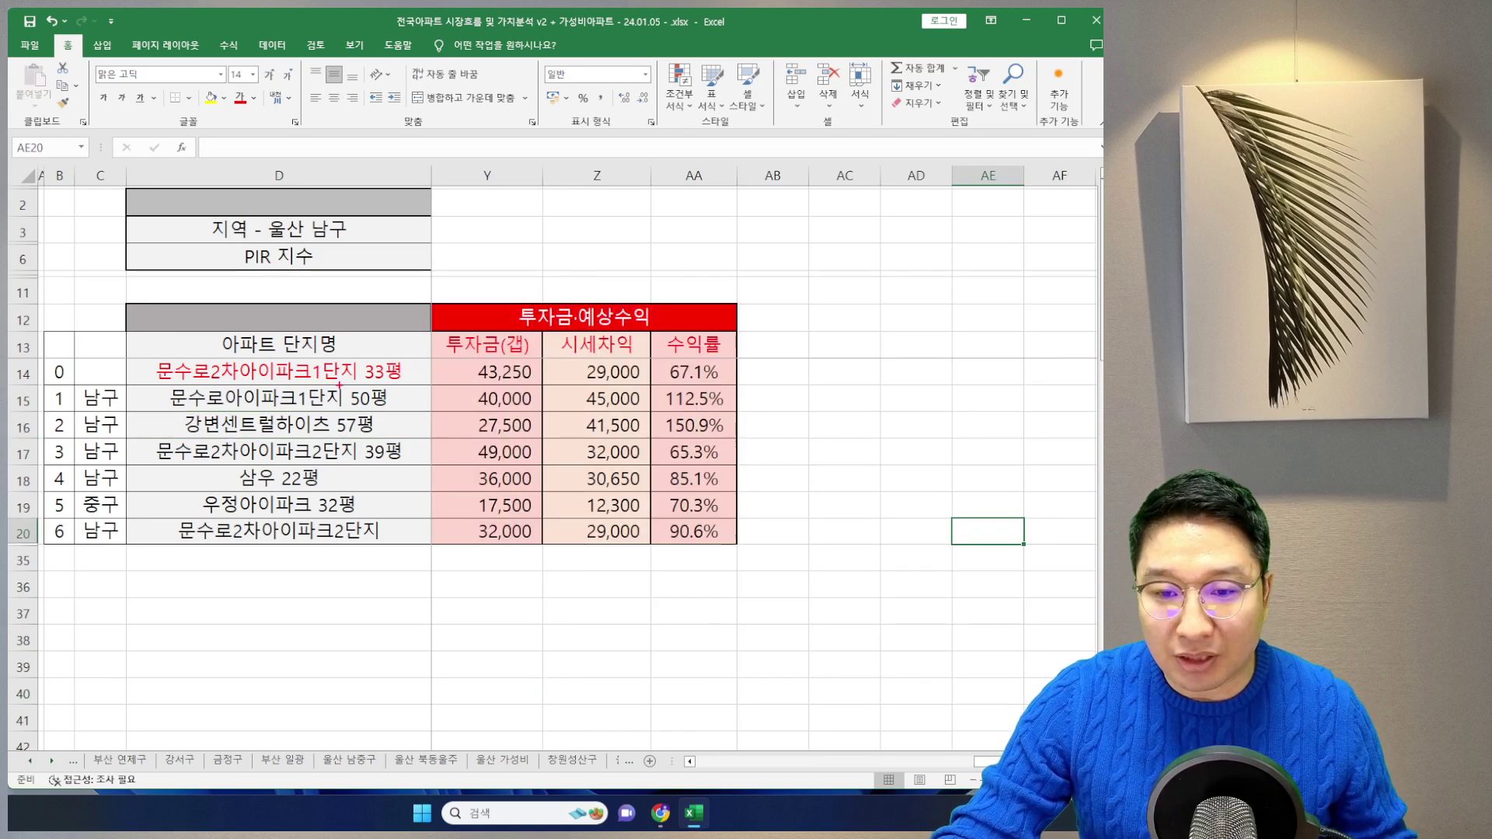
mouse_move(475, 384)
left_mouse_down()
mouse_move(538, 358)
mouse_move(470, 384)
left_mouse_up()
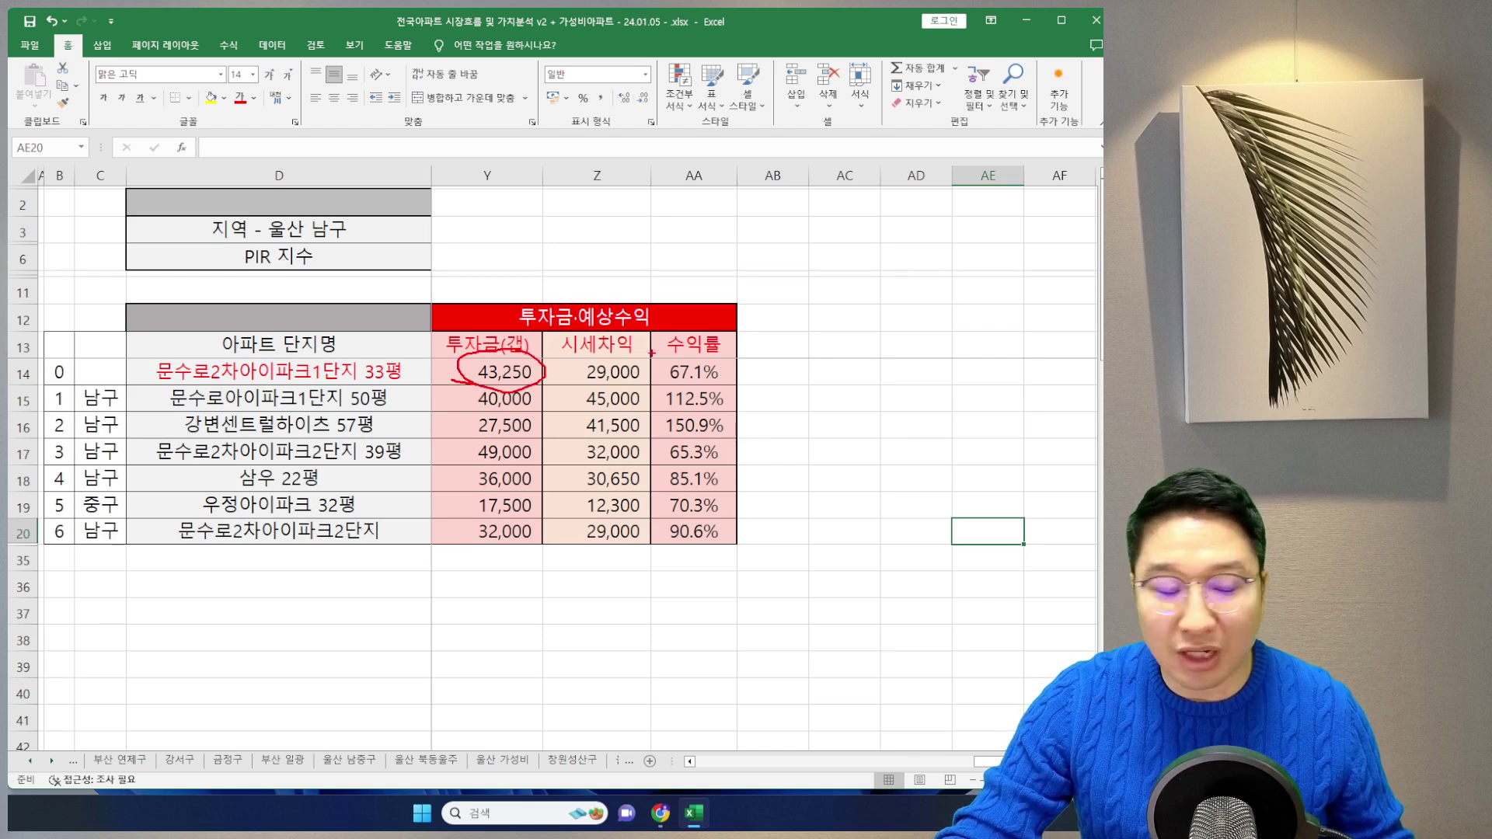
mouse_move(591, 382)
left_mouse_down()
mouse_move(650, 365)
mouse_move(582, 356)
left_mouse_up()
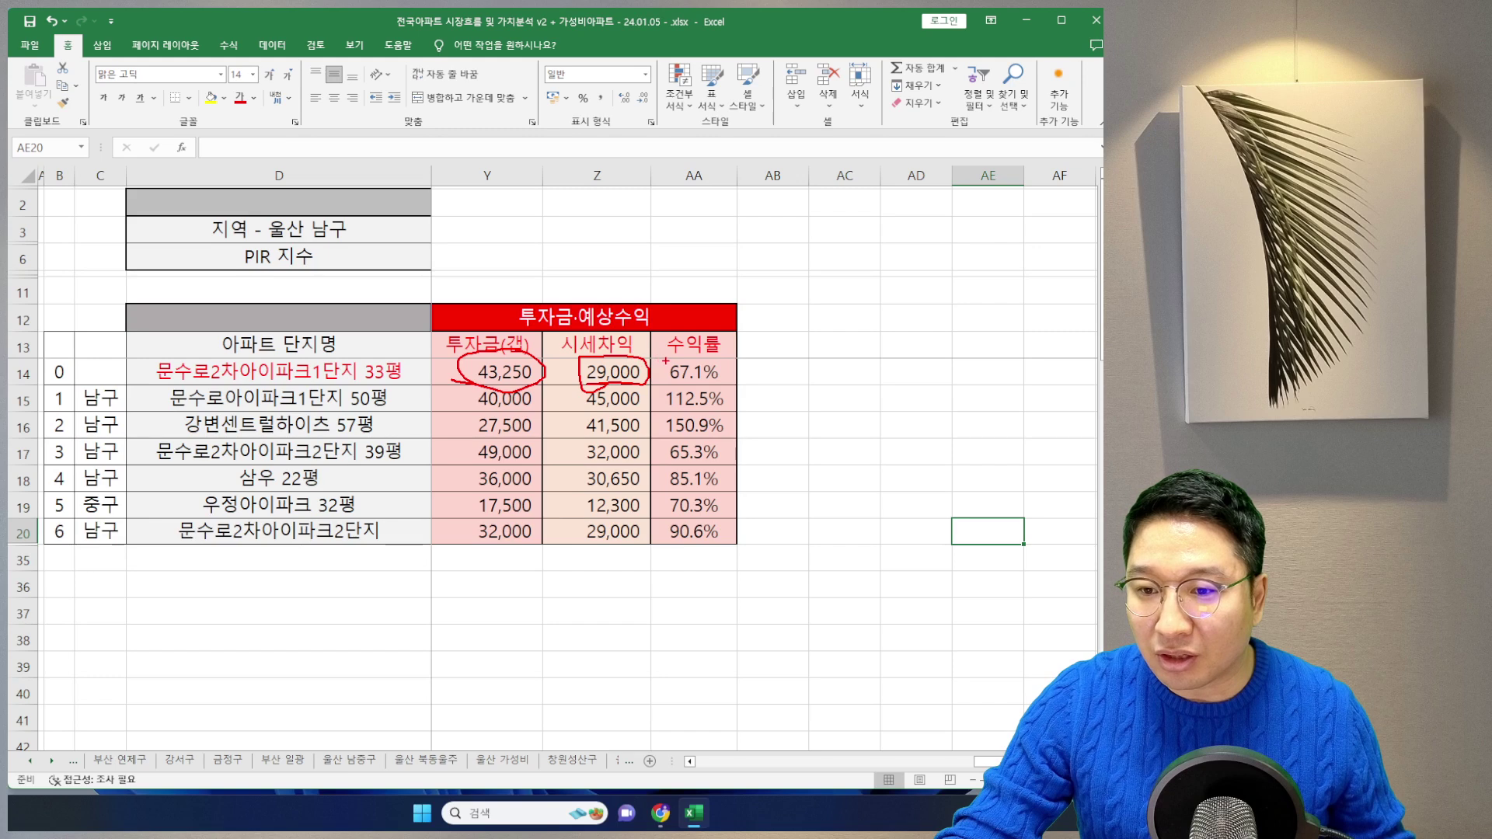
mouse_move(688, 383)
left_mouse_down()
mouse_move(723, 355)
mouse_move(685, 382)
left_mouse_up()
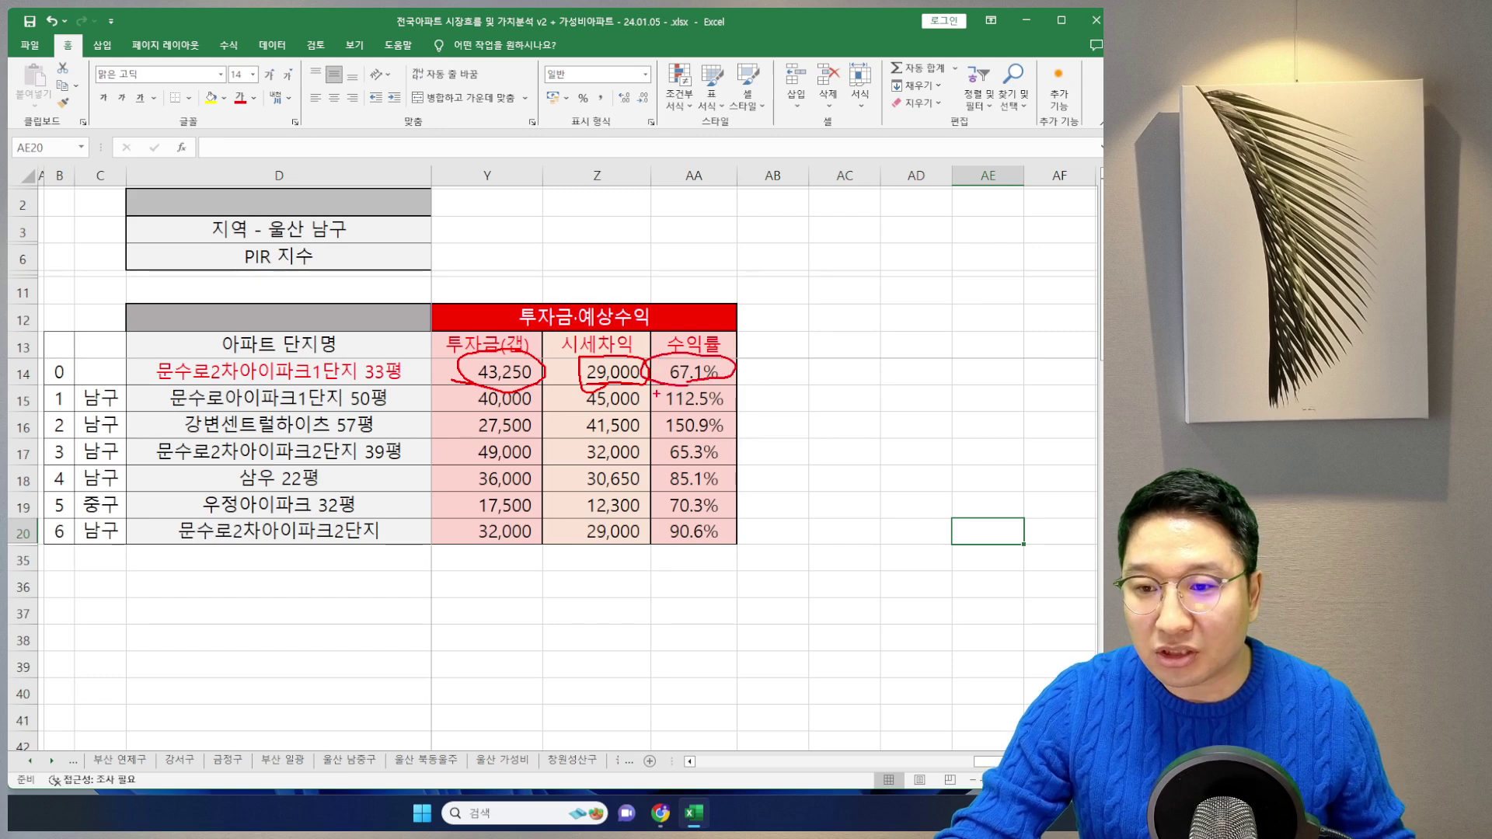
key("Escape")
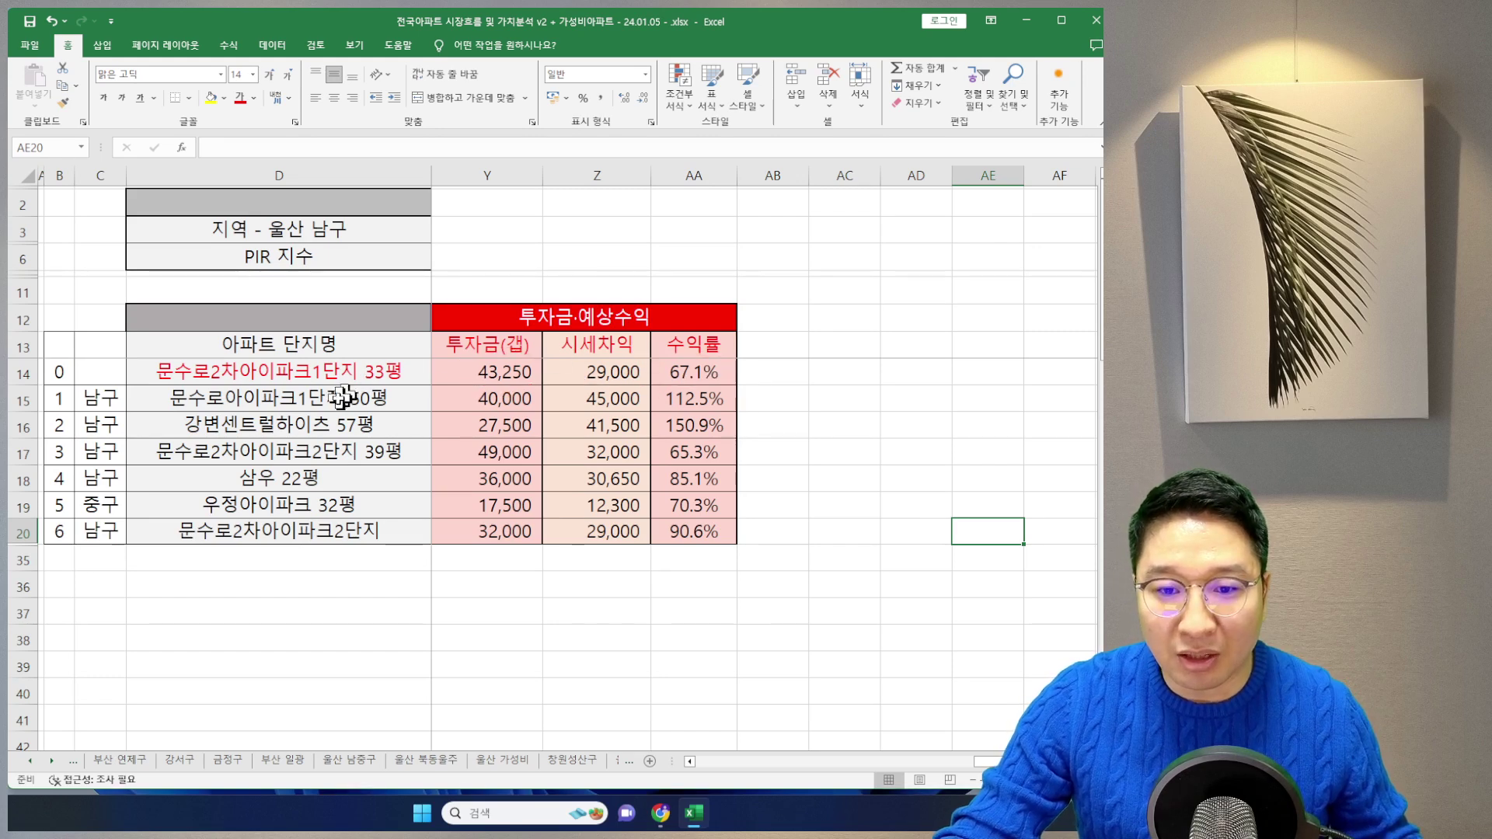
Select cells D15, D16 and Y15 in turn, then underline the 투자금(갭), 시세차익 and 수익률 in row 15, clearing the marks
left_click(349, 395)
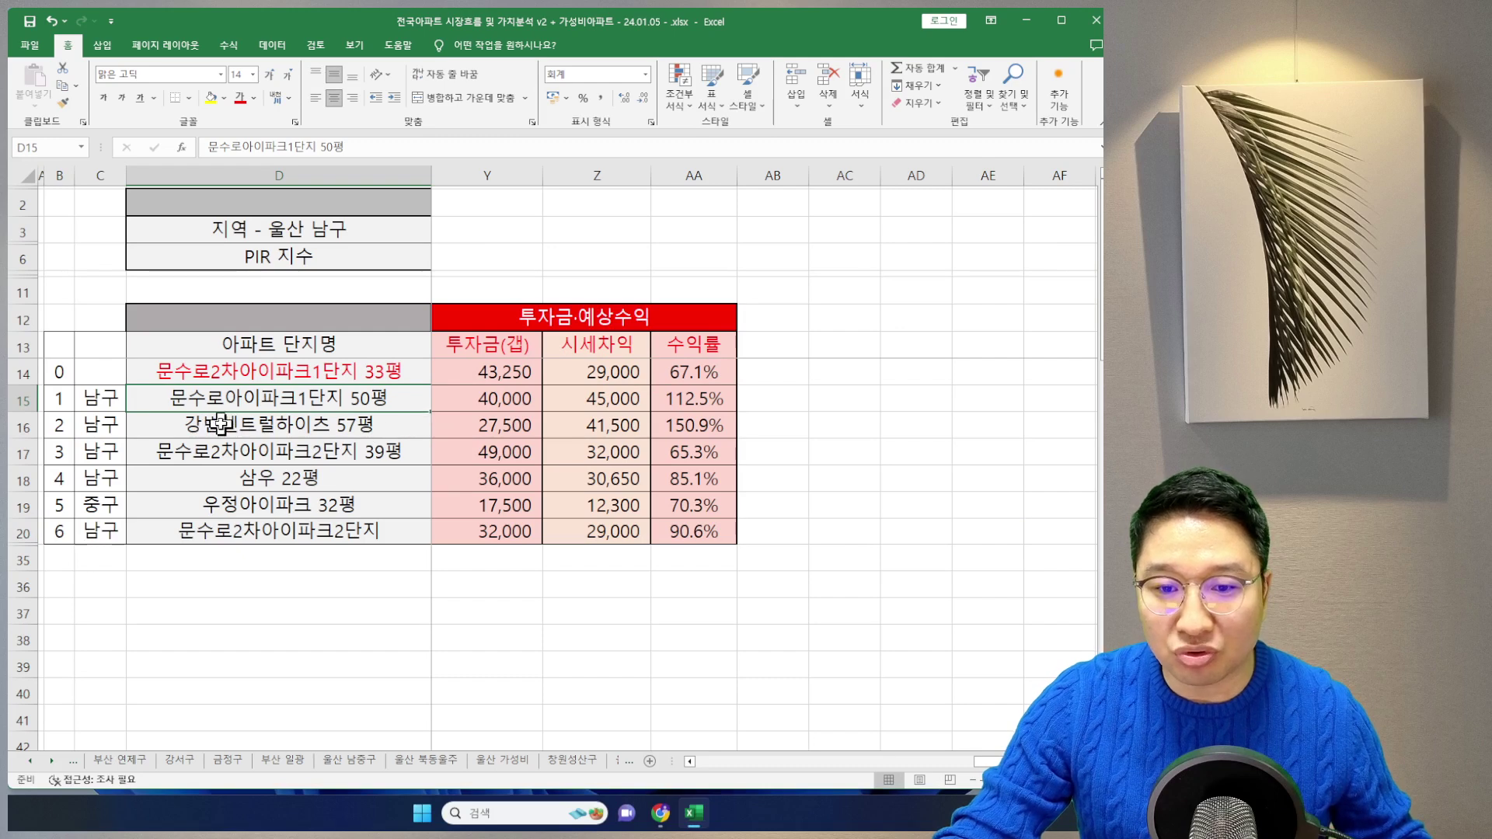
left_click(243, 432)
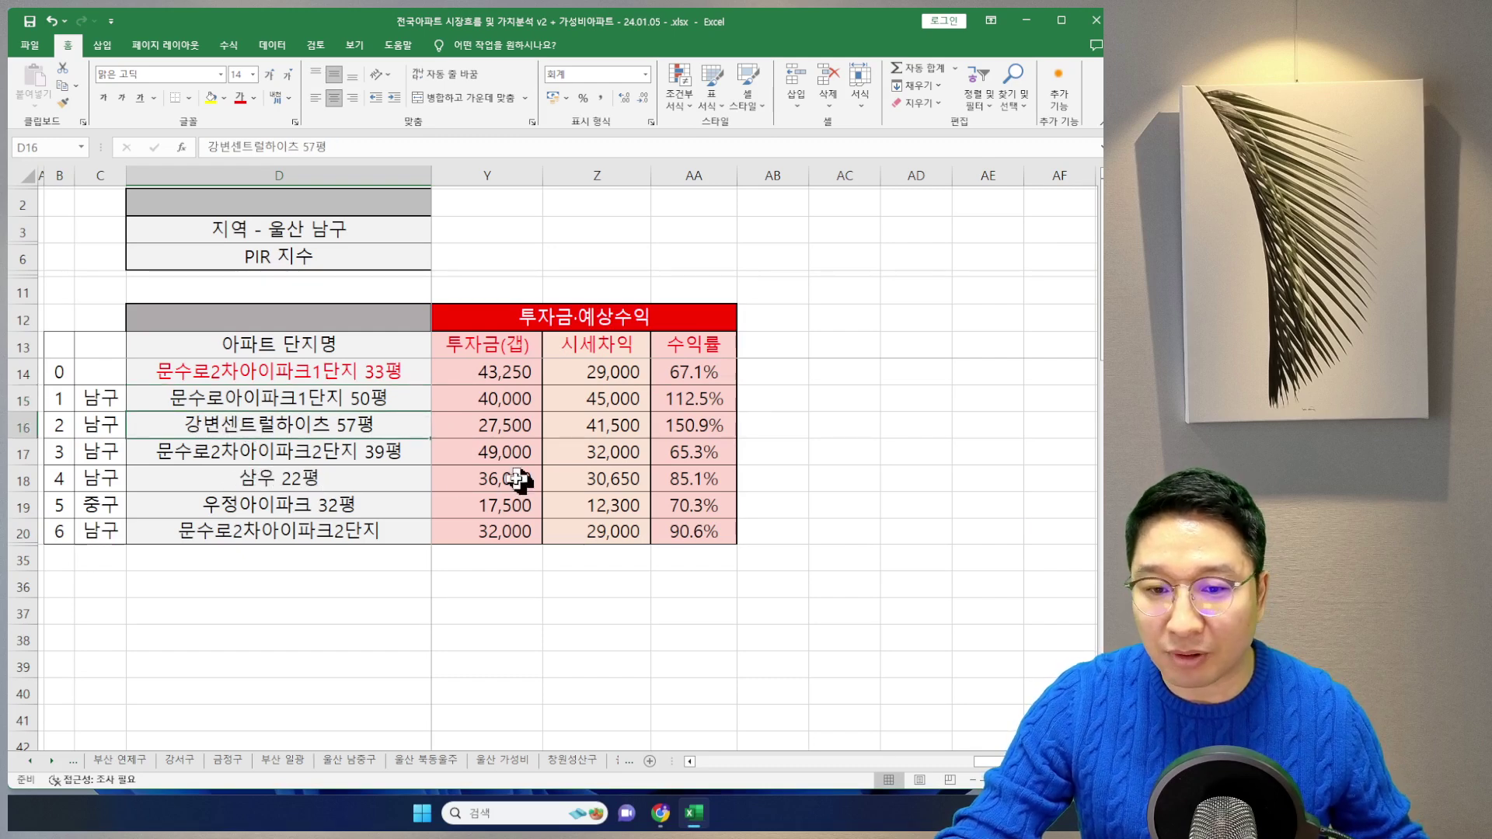
left_click(506, 406)
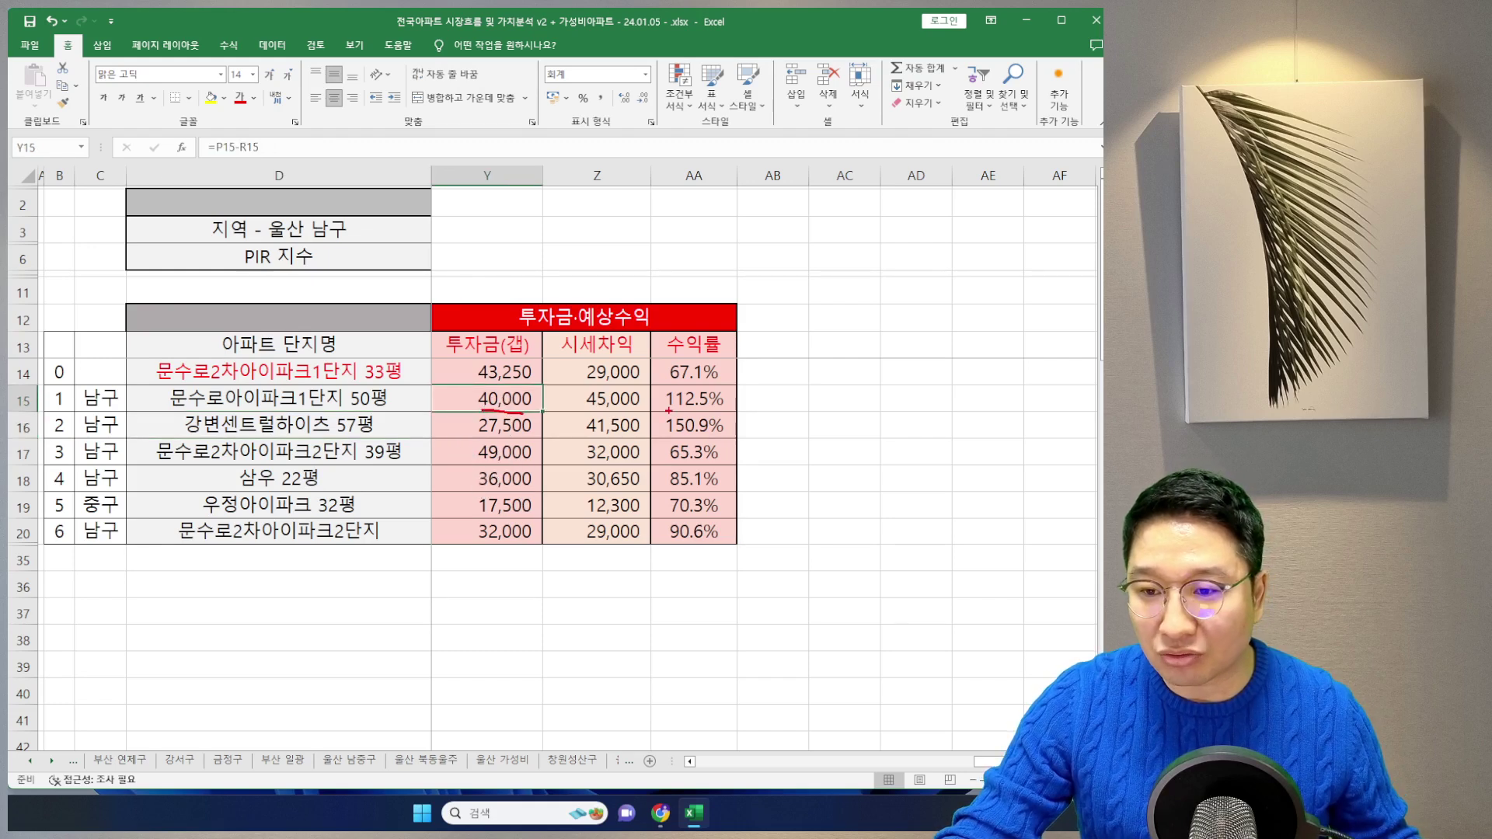
left_click_drag(585, 408, 639, 405)
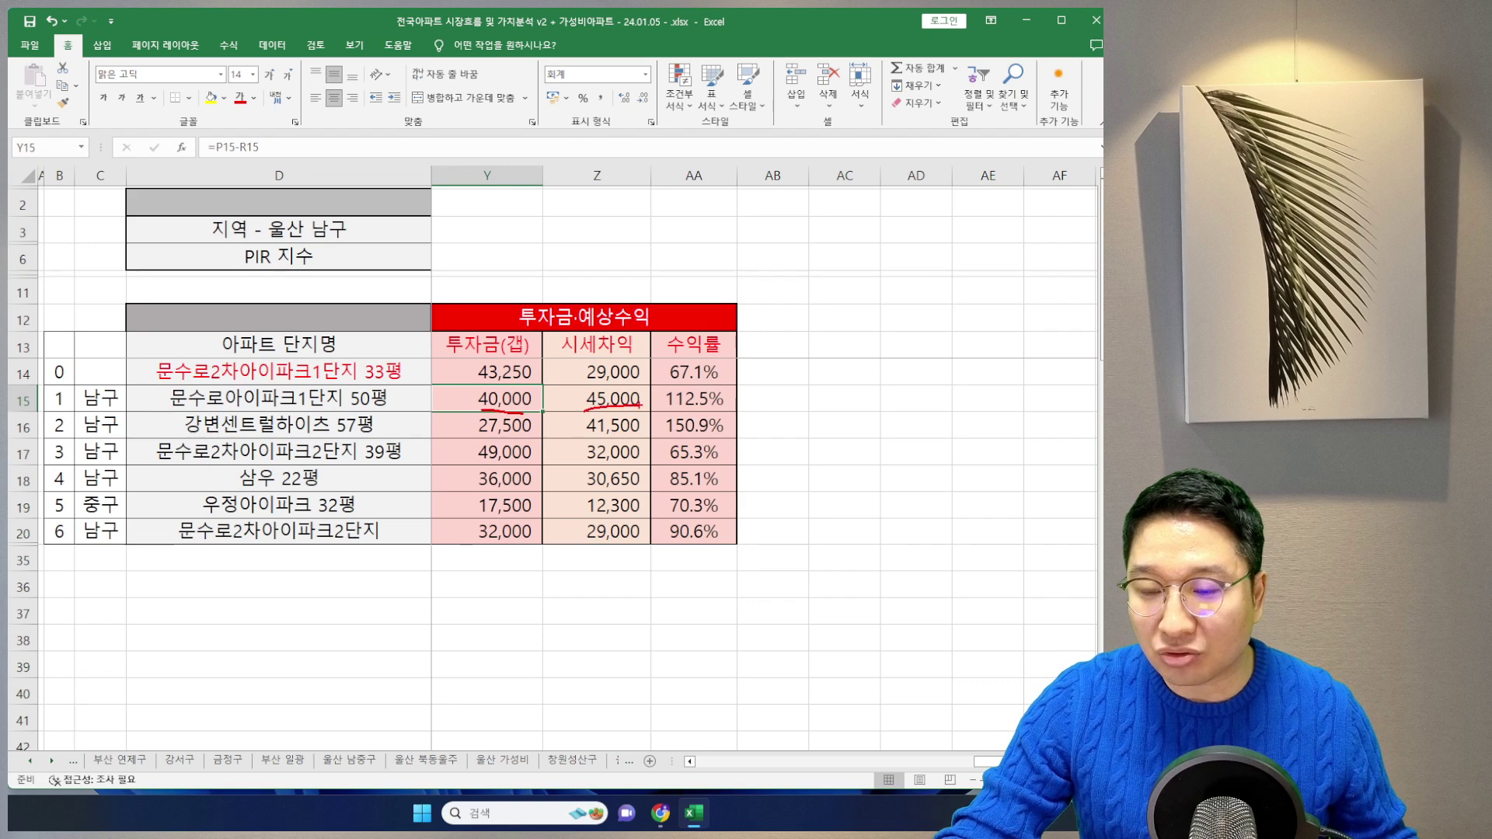
left_click_drag(680, 402, 732, 403)
key("Escape")
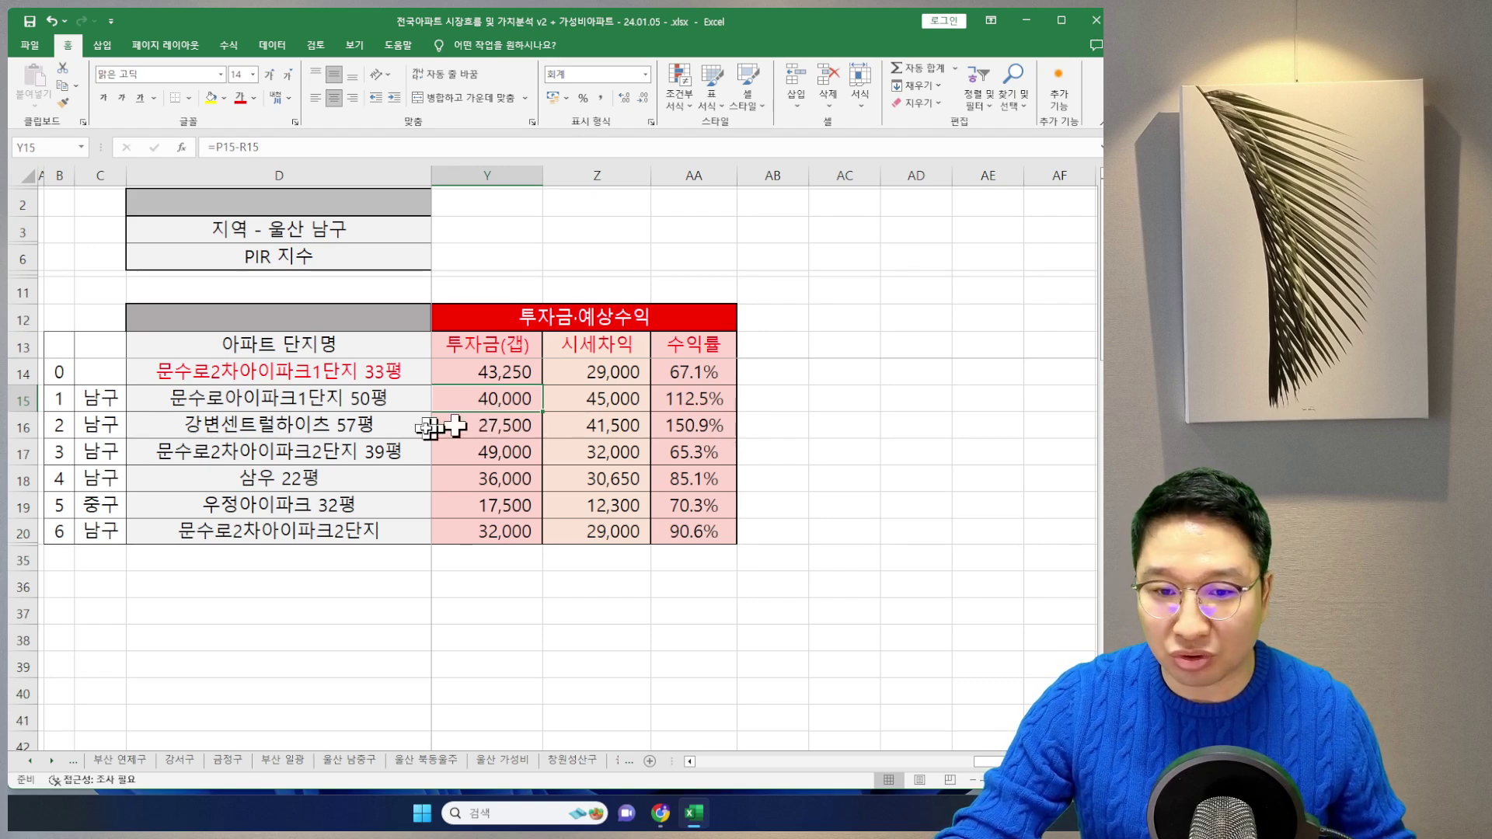
Select 강변센트럴하이츠 57평 in D16 and mark its 투자금(갭), 시세차익 and 수익률, clearing the marks when done
left_click(314, 430)
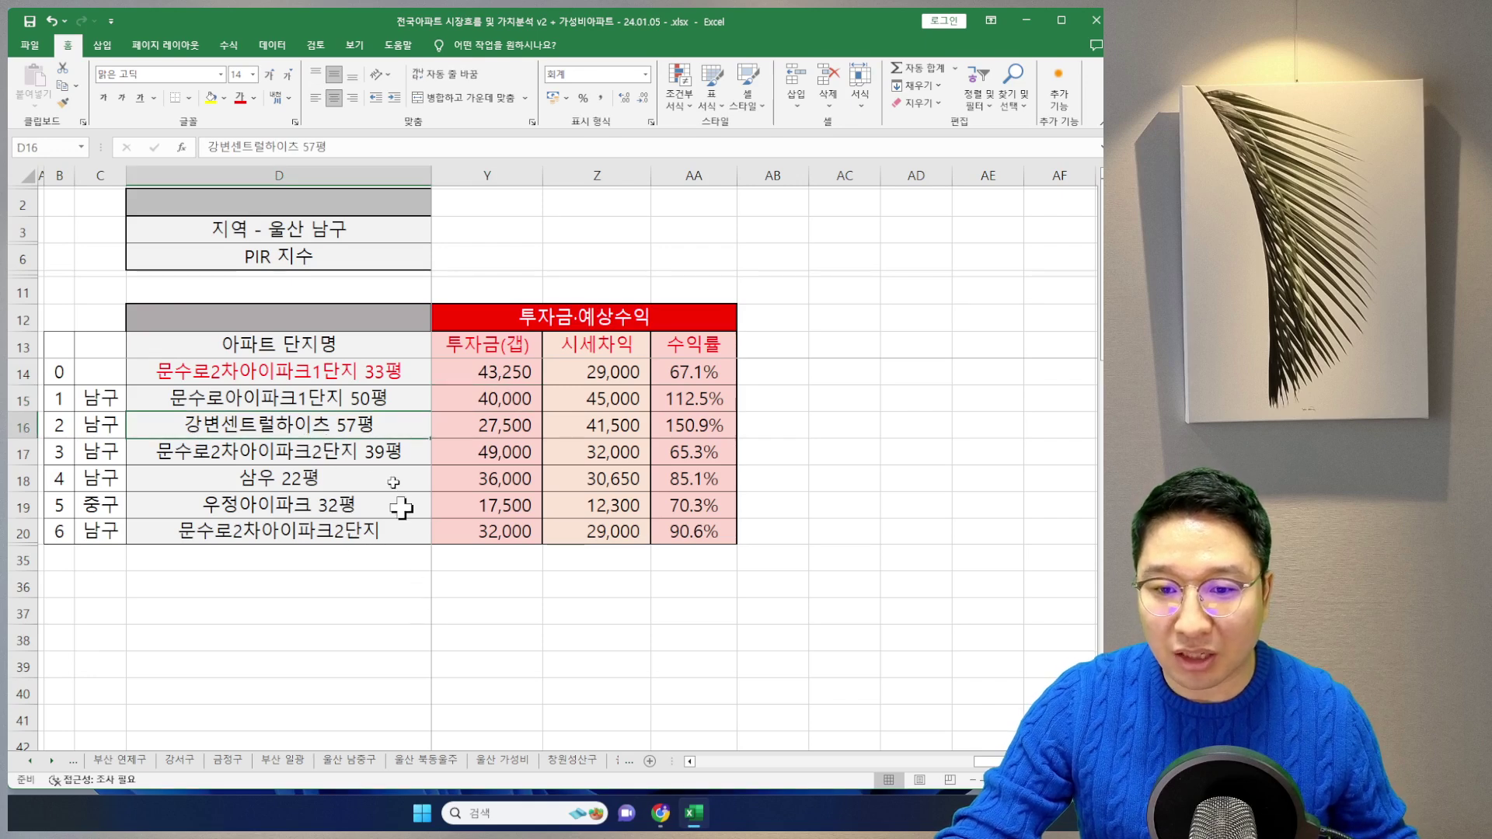
mouse_move(482, 438)
left_mouse_down()
mouse_move(529, 444)
mouse_move(504, 405)
left_mouse_up()
left_click_drag(561, 355, 635, 351)
mouse_move(578, 435)
left_mouse_down()
mouse_move(742, 427)
mouse_move(662, 449)
left_mouse_up()
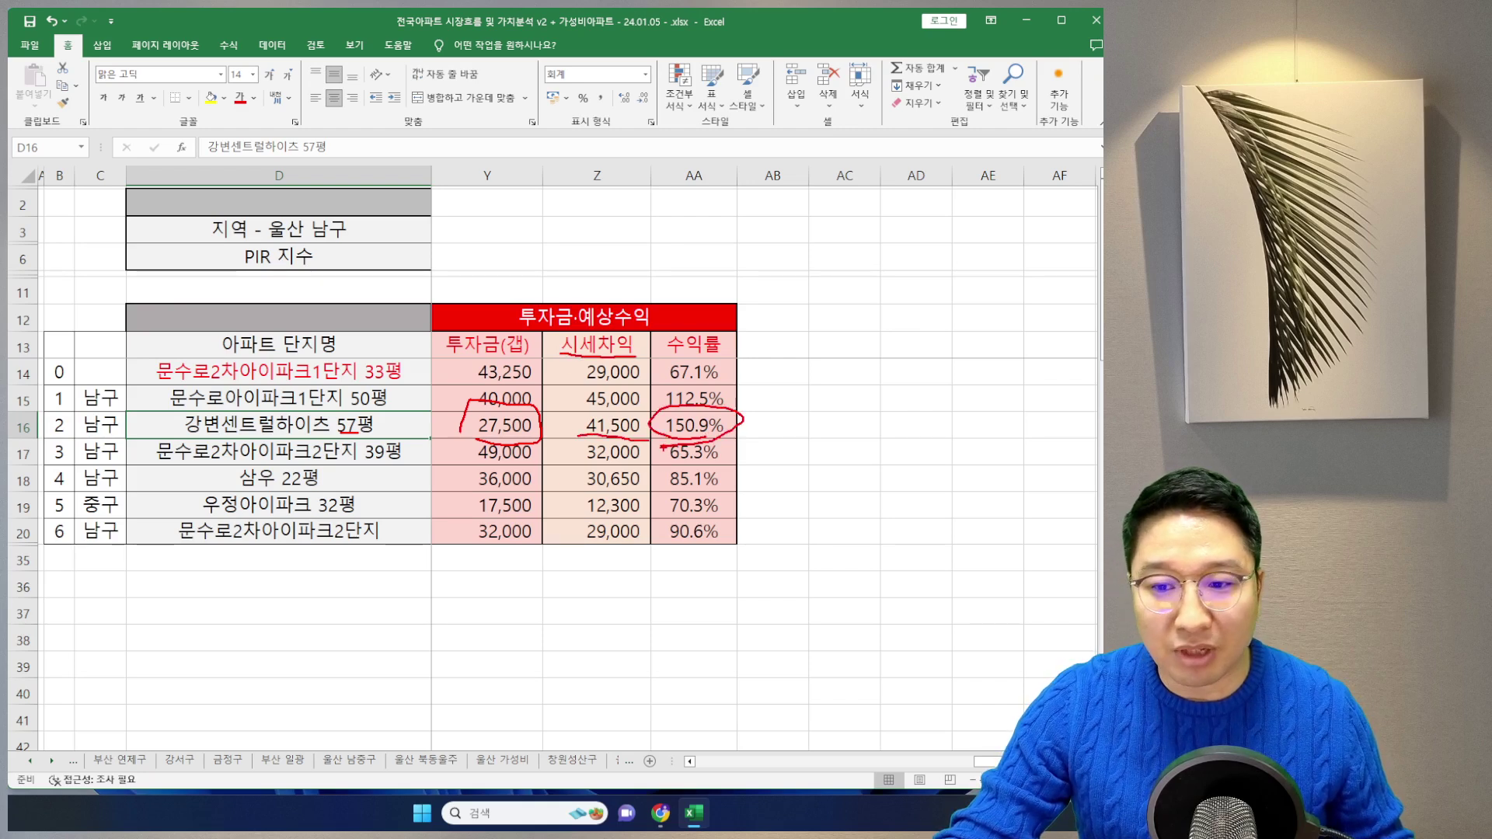
key("Escape")
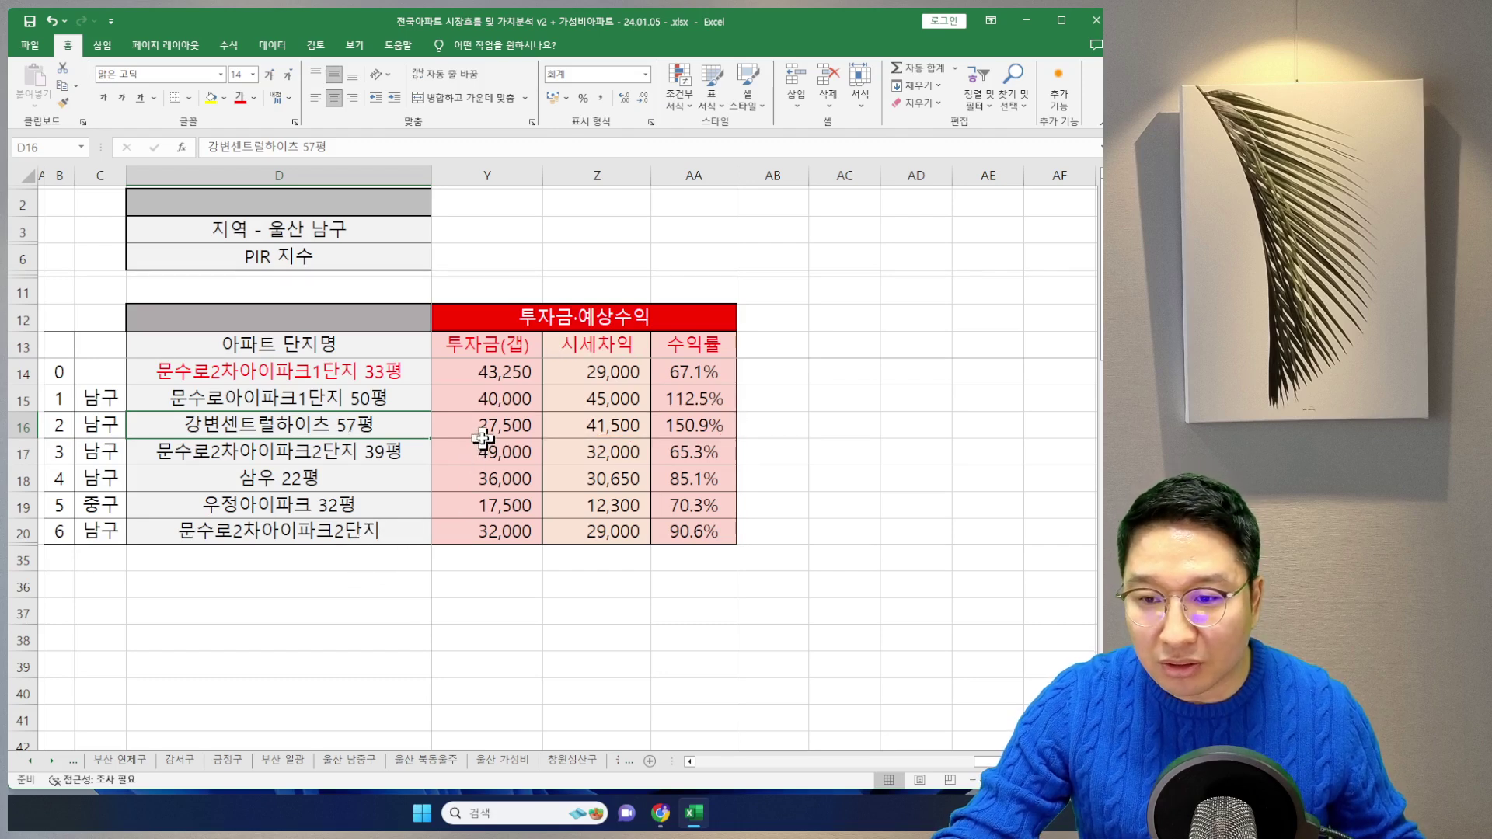
Select 문수로2차아이파크2단지 in D20, underline its name and mark its investment figures, clearing the marks when done
left_click(318, 531)
left_click_drag(199, 552, 387, 556)
mouse_move(492, 546)
left_mouse_down()
mouse_move(649, 542)
mouse_move(721, 507)
mouse_move(606, 579)
left_mouse_up()
key("Escape")
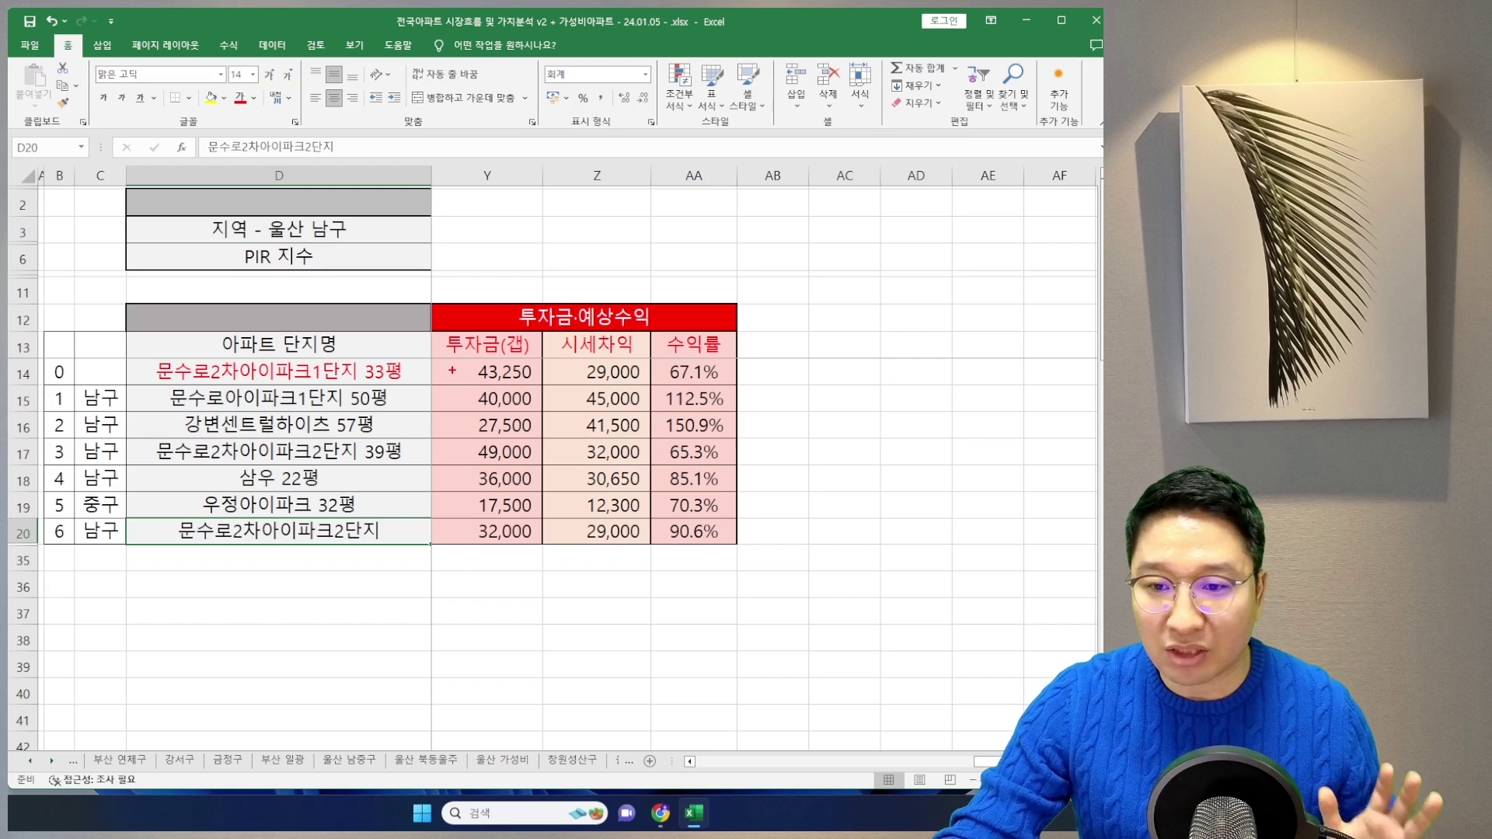
Bracket the 투자금·예상수익 table, tick 문수로2차아이파크1단지 33평 and mark the apartment names beneath it
mouse_move(447, 335)
left_mouse_down()
mouse_move(430, 371)
mouse_move(449, 576)
left_mouse_up()
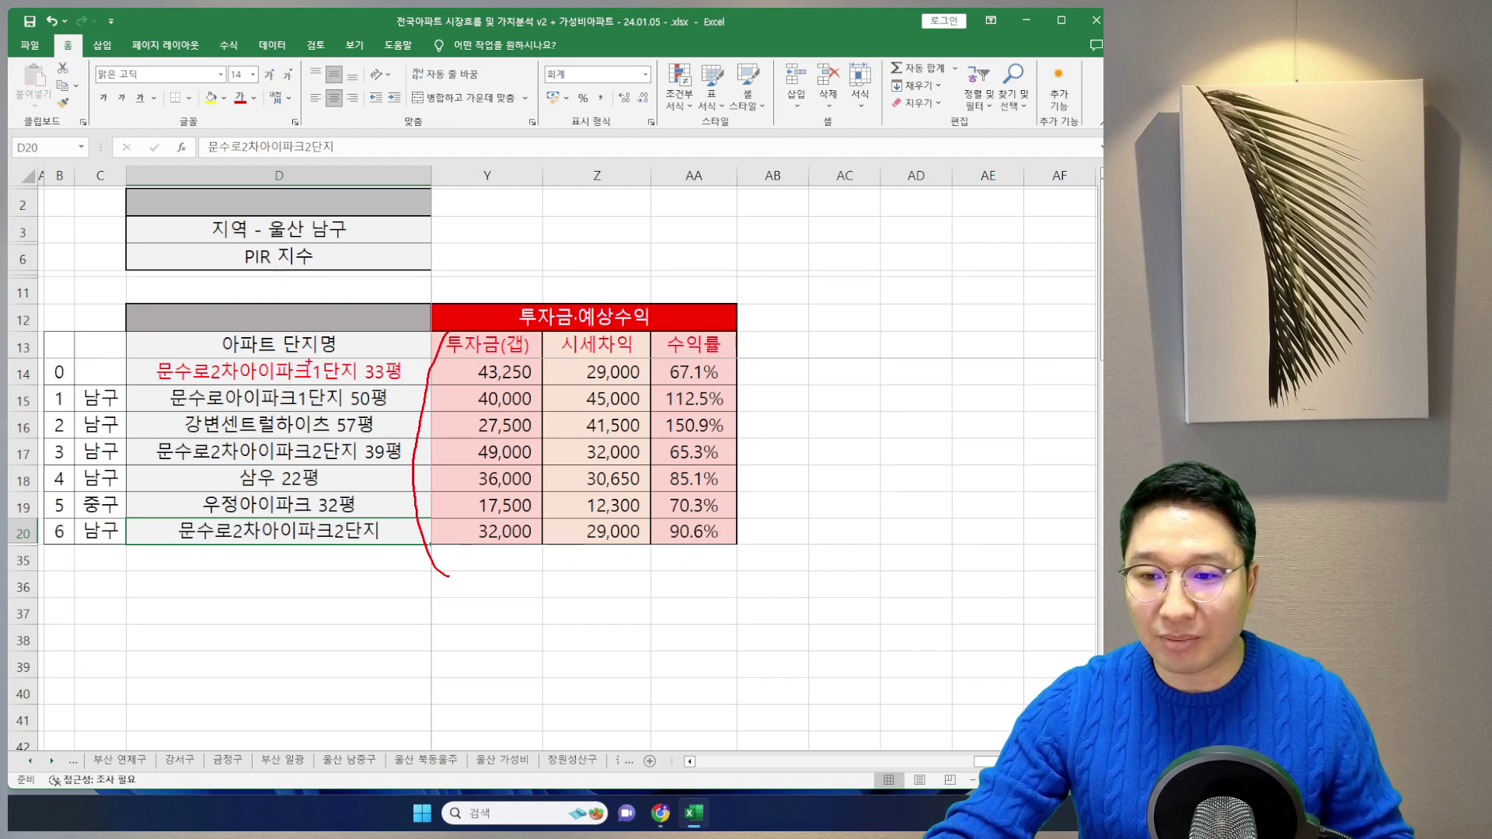
left_click_drag(134, 353, 153, 344)
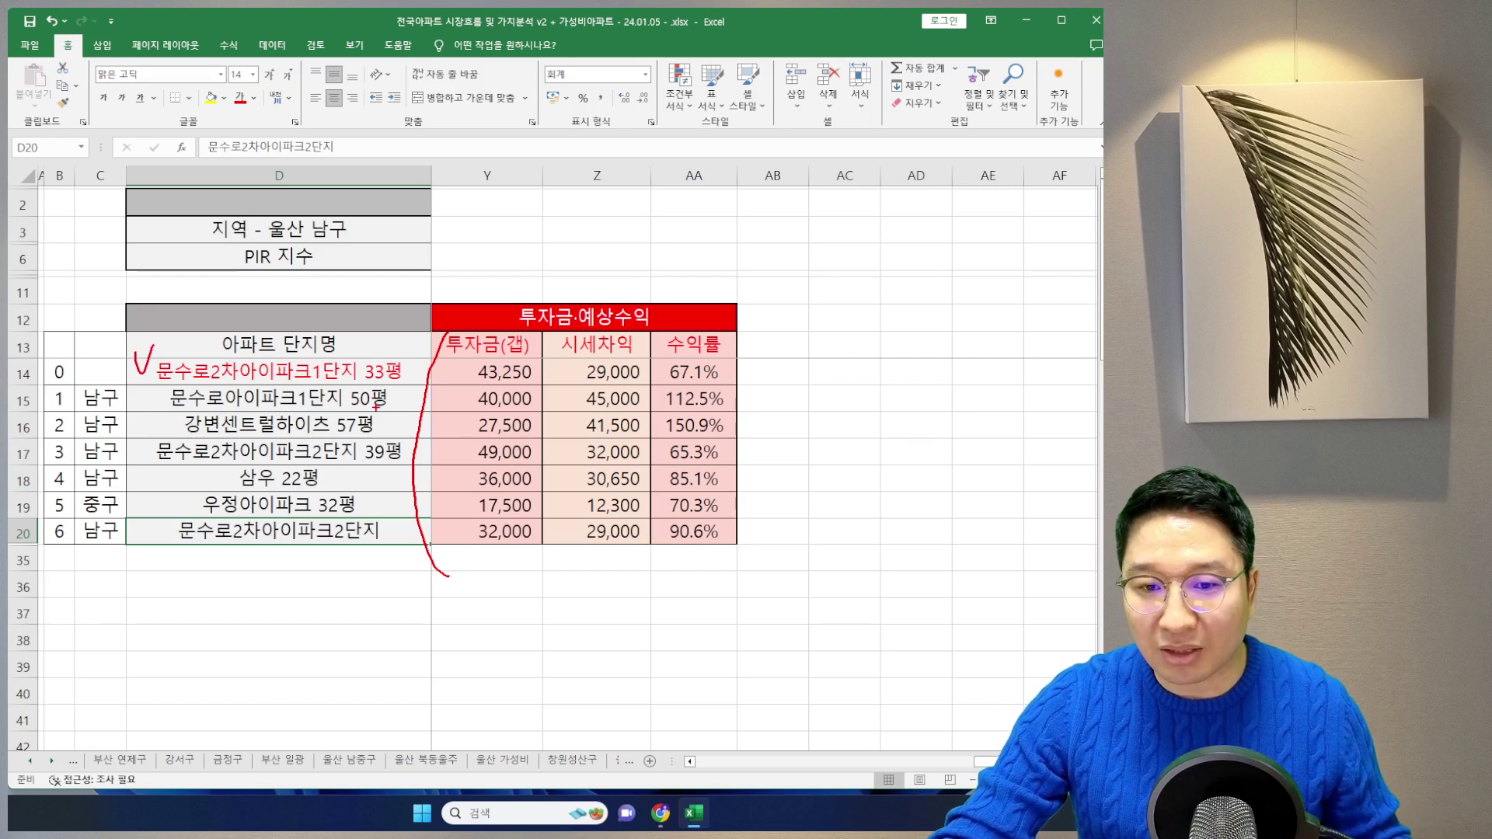
left_click_drag(161, 387, 168, 424)
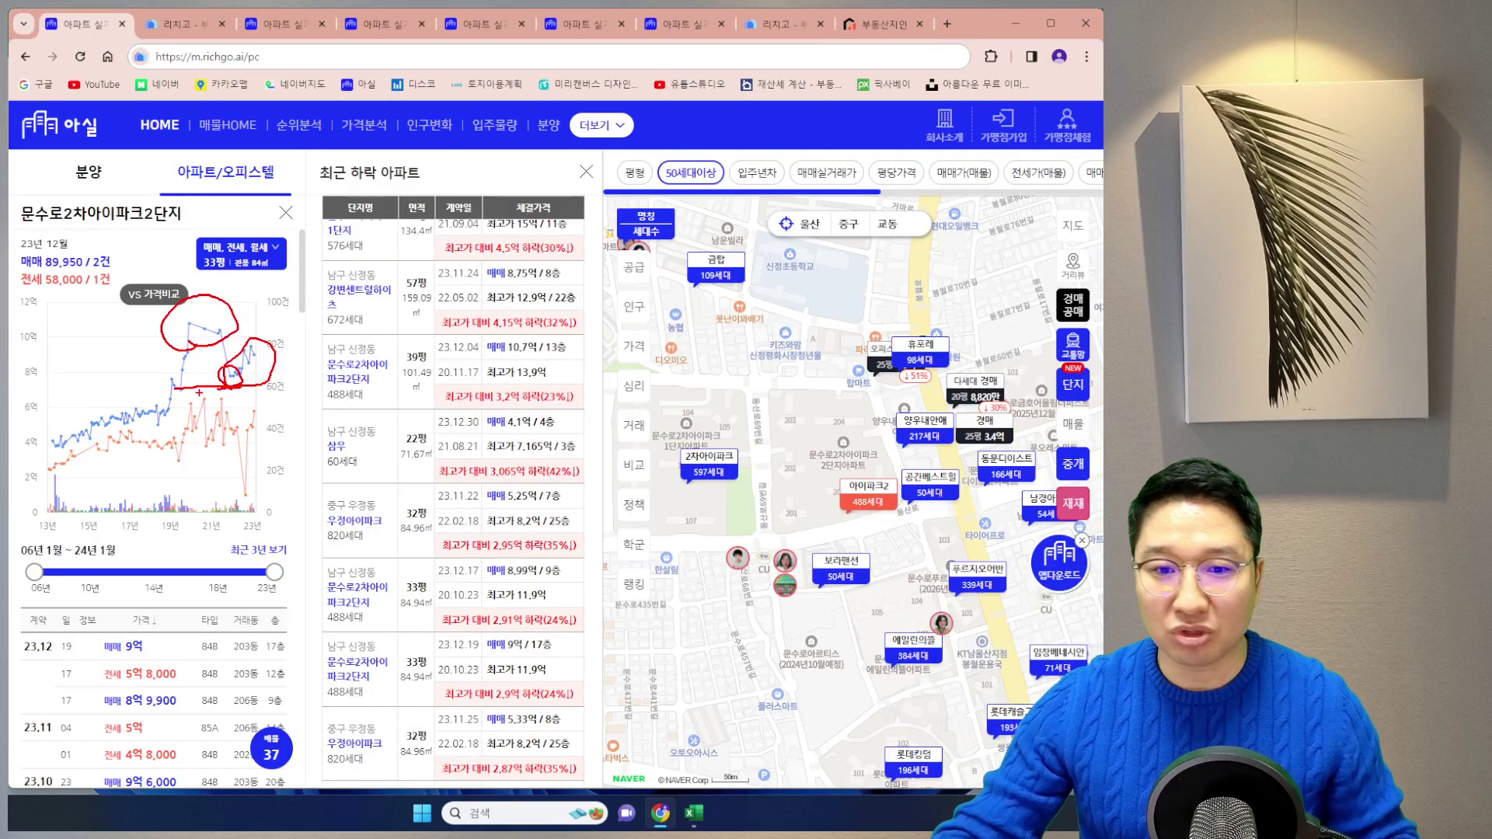
Switch to Chrome, clear the chart marks, open the 리치고 데이터 분석 page and briefly mark the 울산 region
key("Escape")
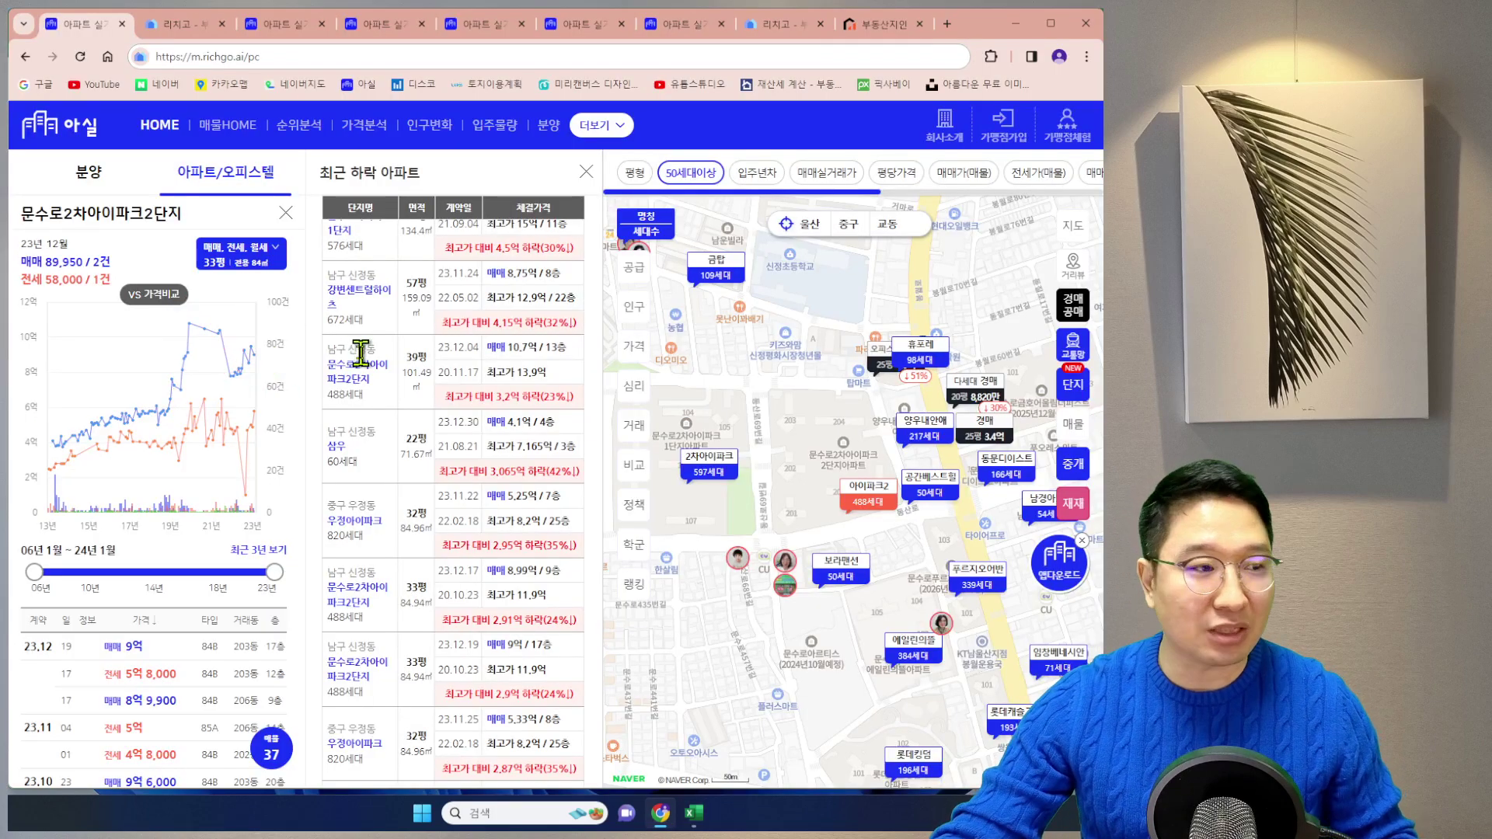
left_click(773, 24)
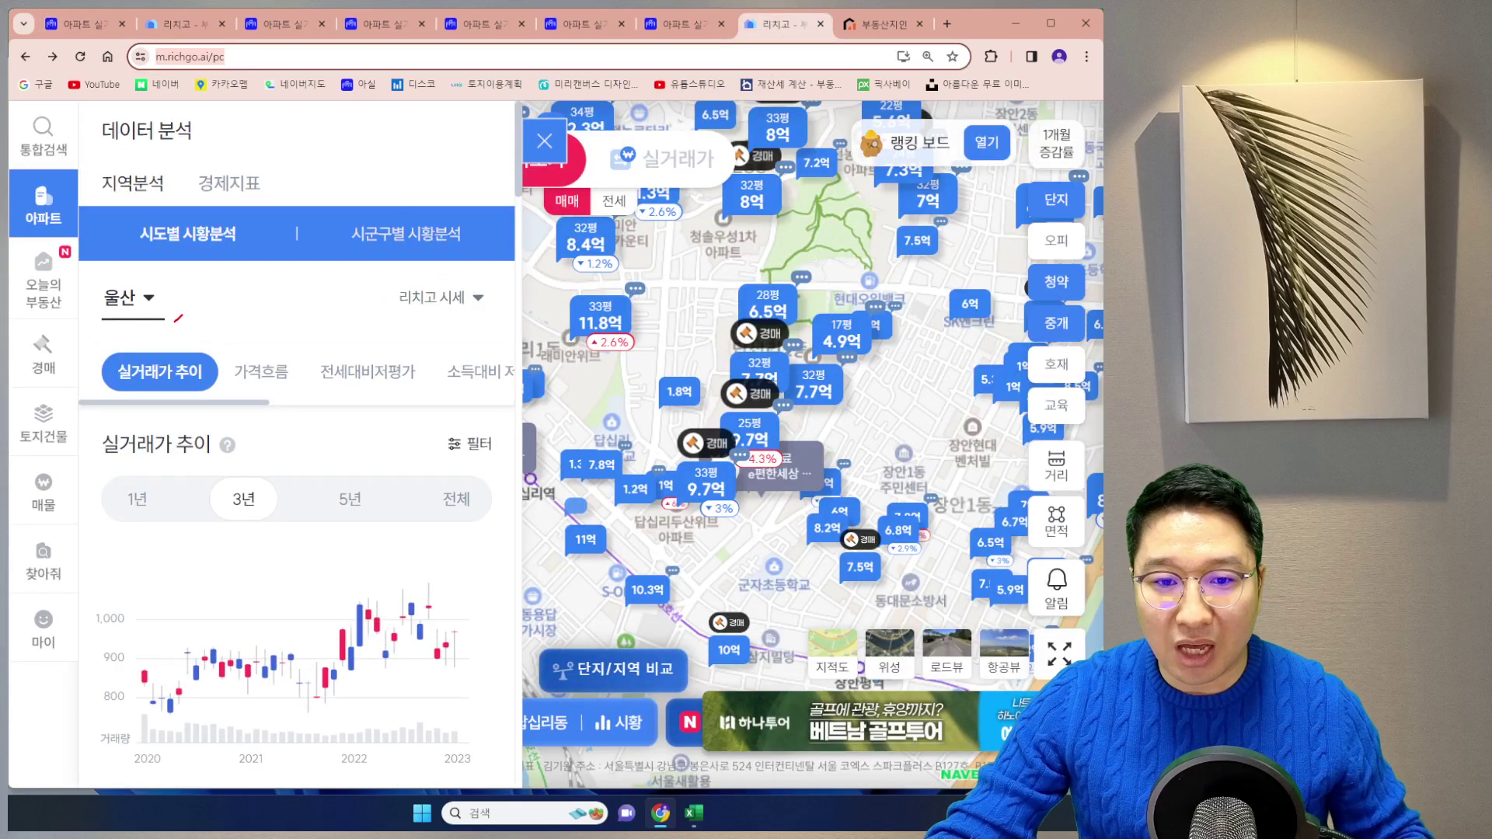
left_click_drag(175, 320, 159, 272)
key("Escape")
Set the 가격흐름 chart for 울산 to the 전체 period and view its full price curve
scroll(420, 521, "down", 8)
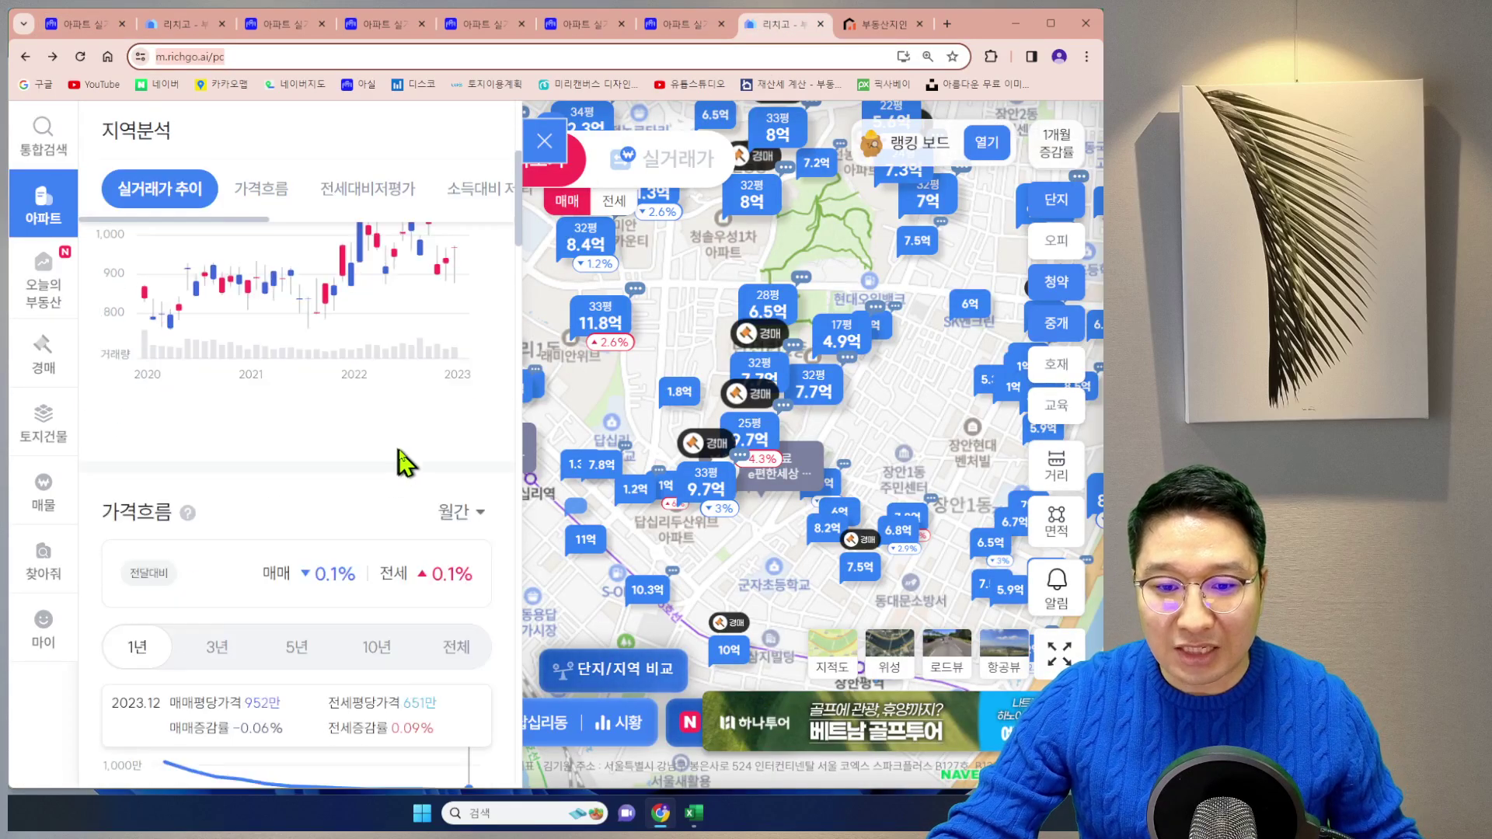
scroll(419, 443, "down", 2)
scroll(339, 423, "up", 3)
left_click(456, 422)
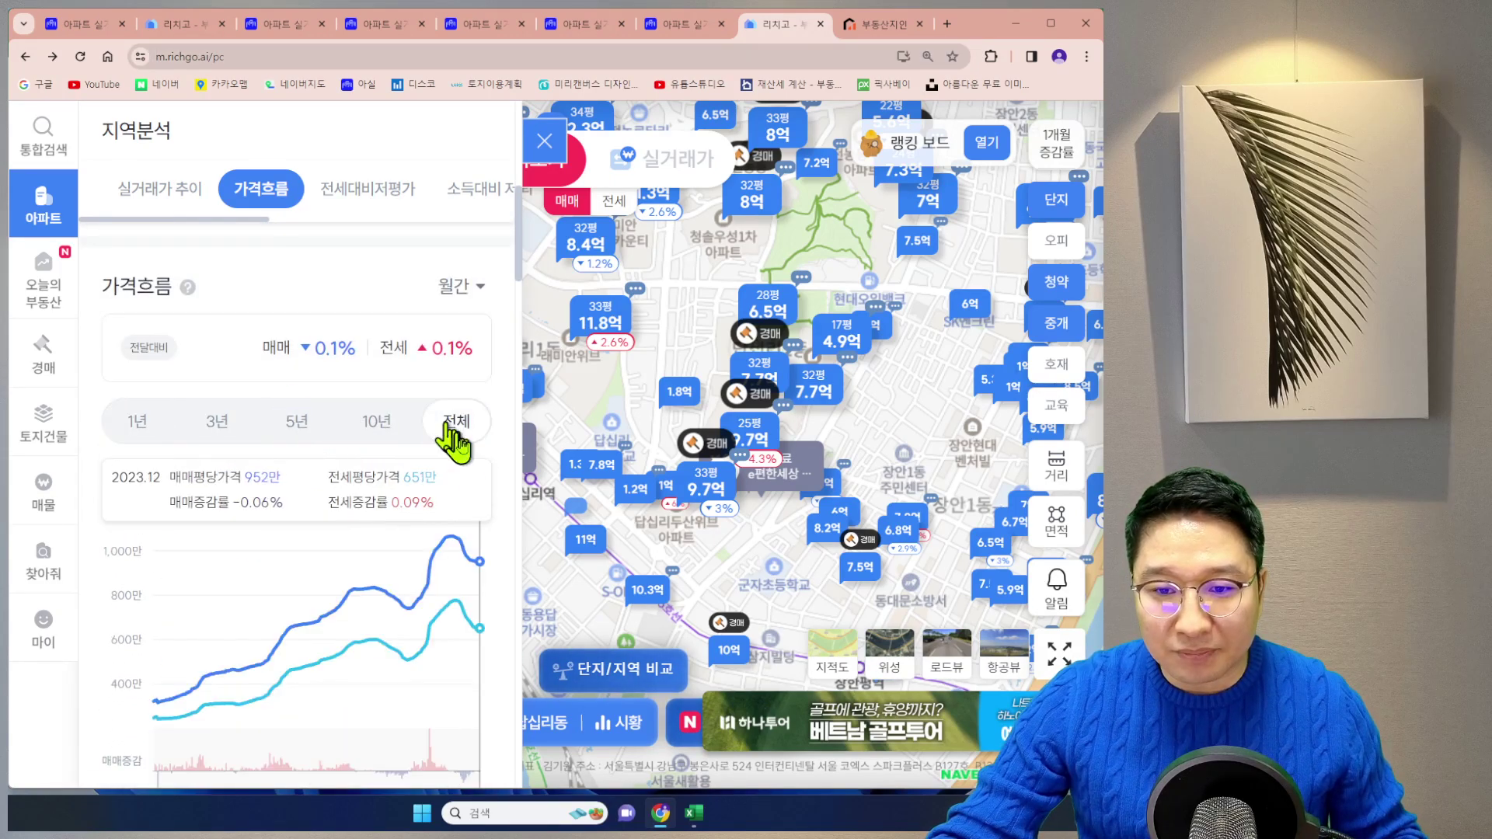
scroll(435, 443, "down", 2)
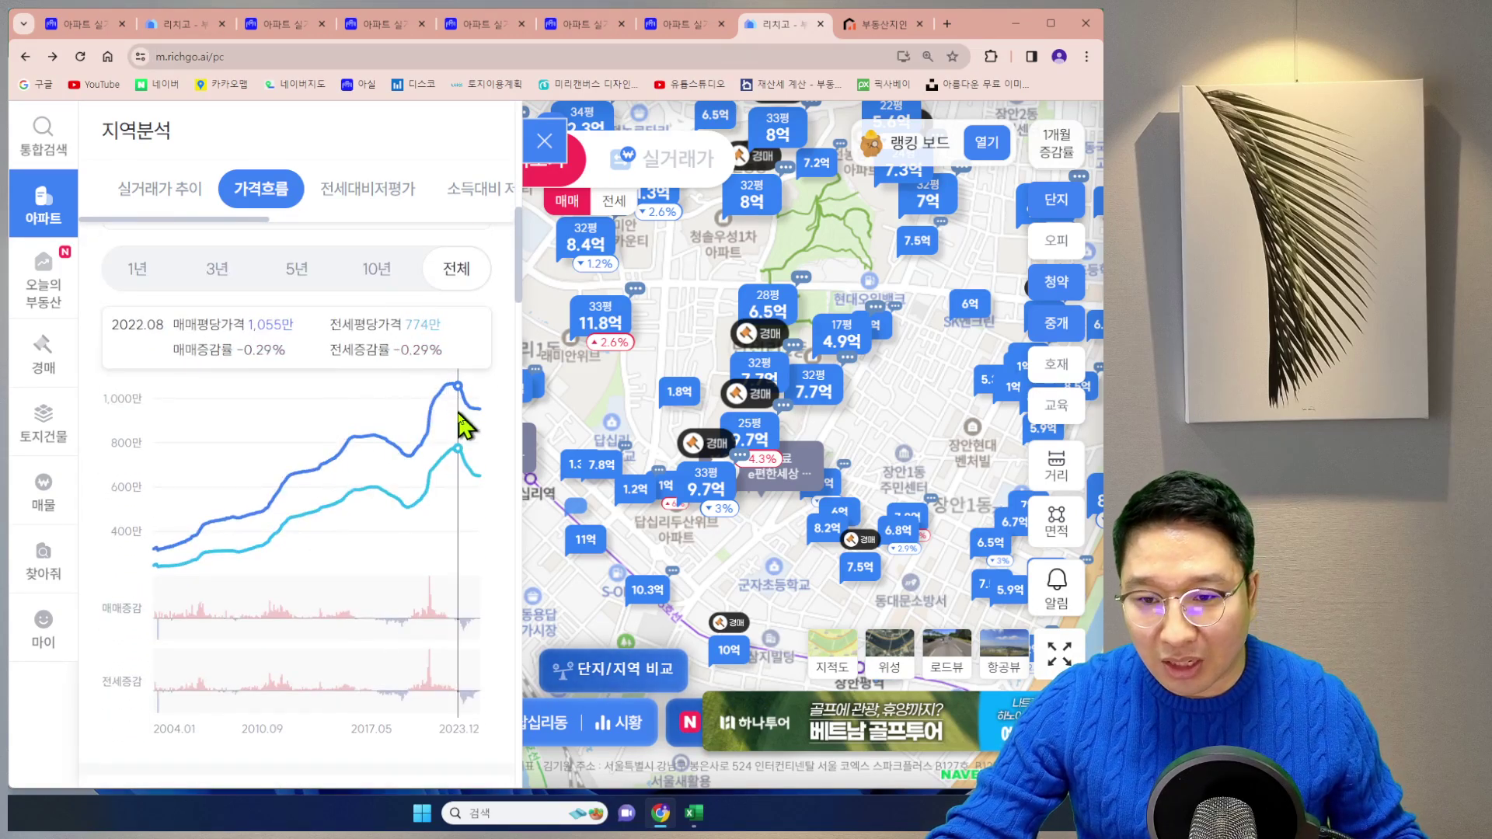
Trace the 매매 price curve over the full period, then show the 1년 range and mark the 2022.12 price figures, clearing both marks
left_click_drag(154, 548, 458, 386)
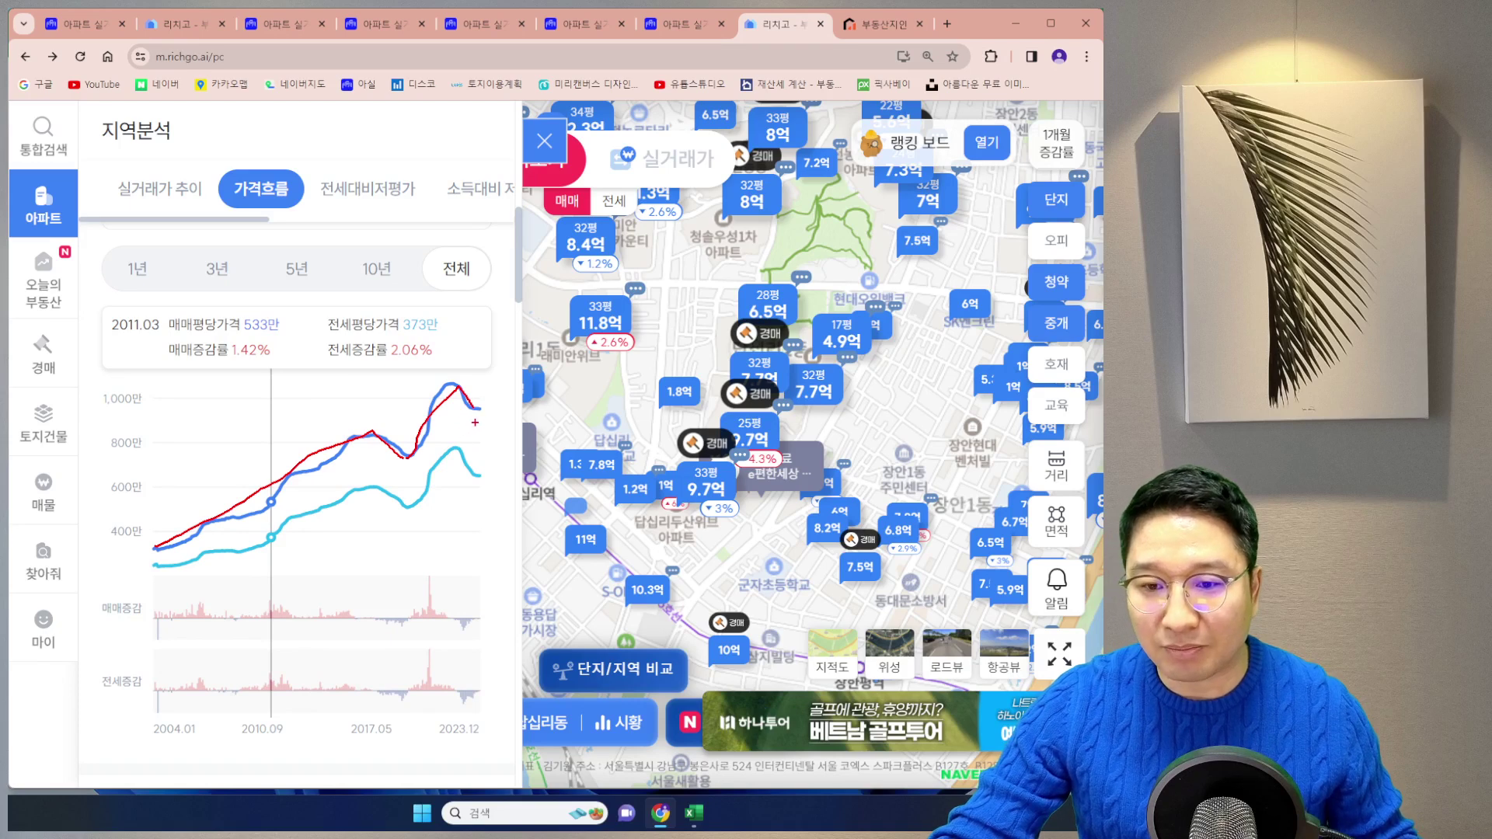
key("Escape")
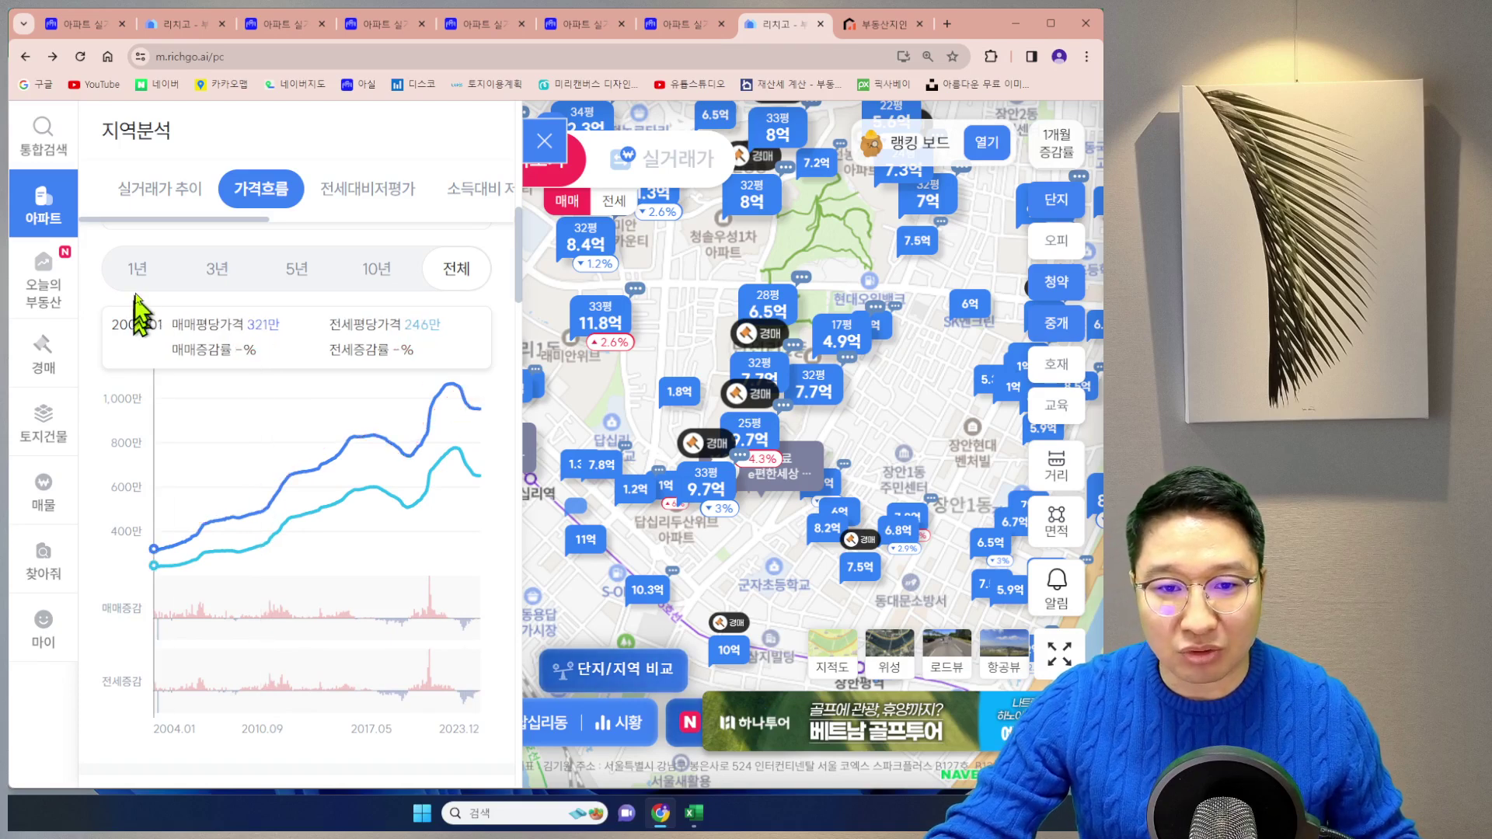
left_click(140, 270)
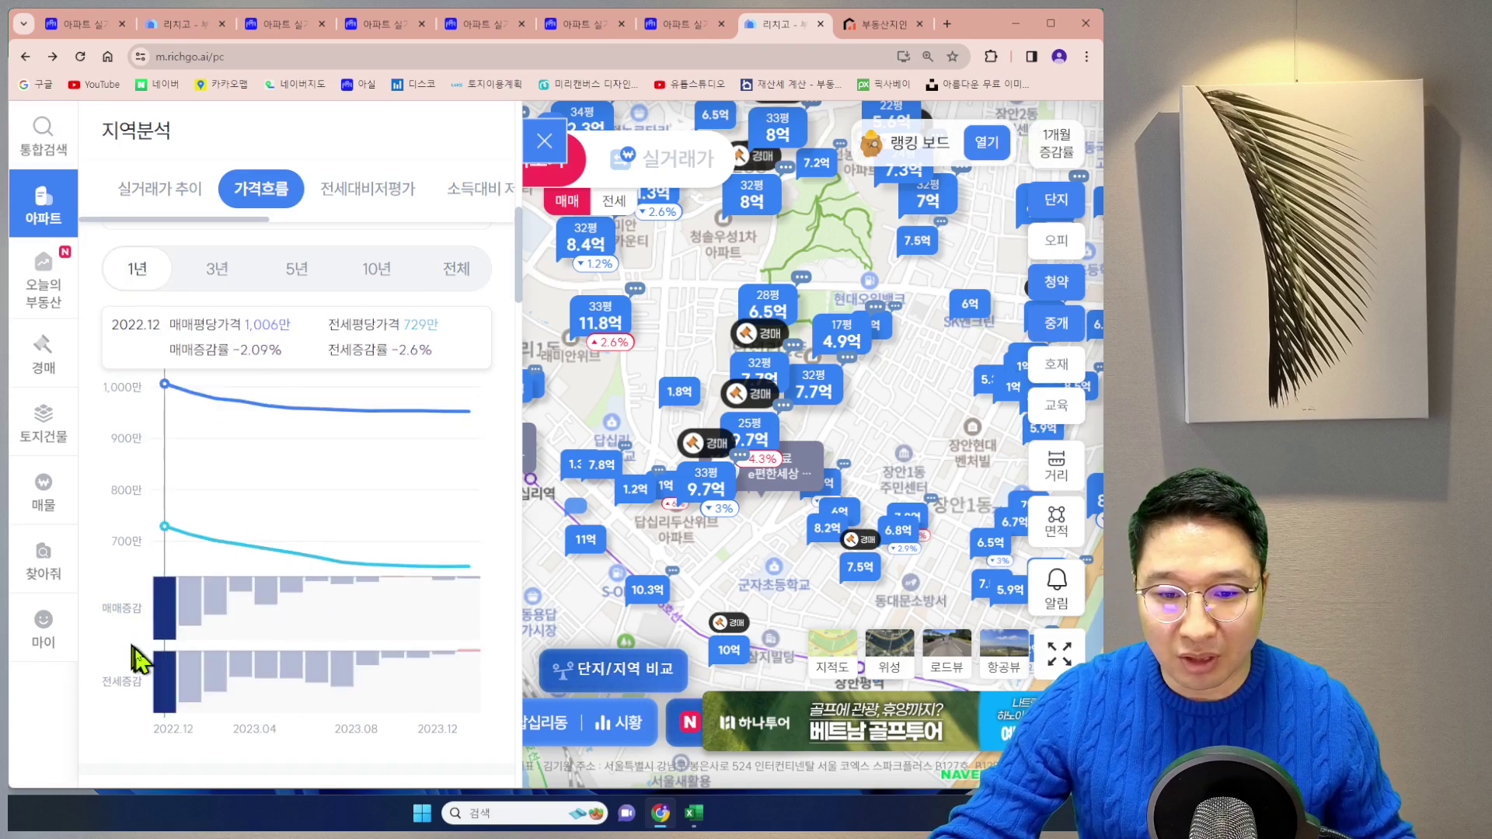
left_click_drag(94, 332, 255, 358)
key("Escape")
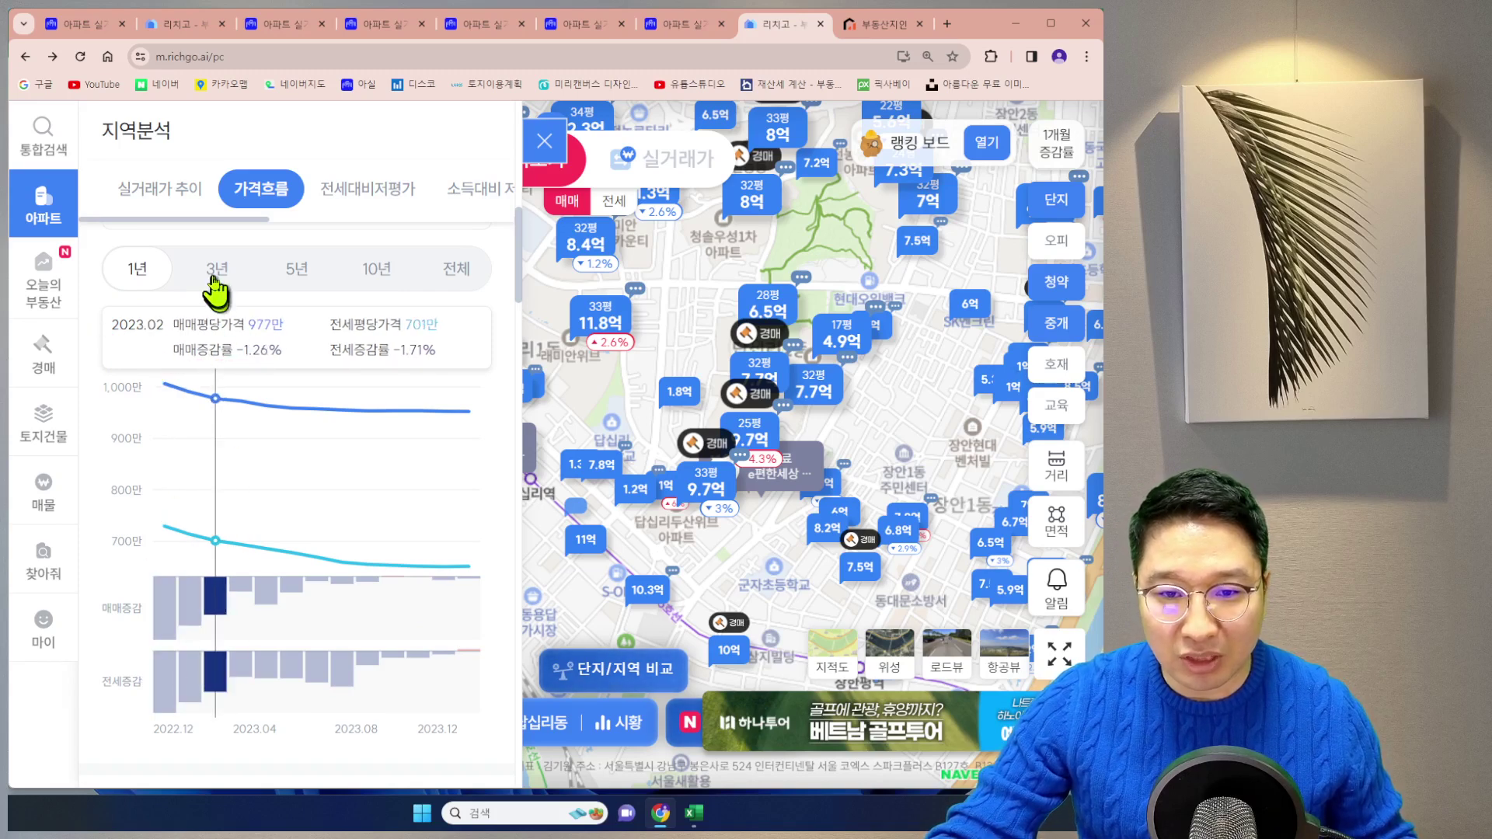
Show the 3년 range of the 가격흐름 chart and examine the monthly 매매 and 전세 changes, clearing any marks
left_click(214, 271)
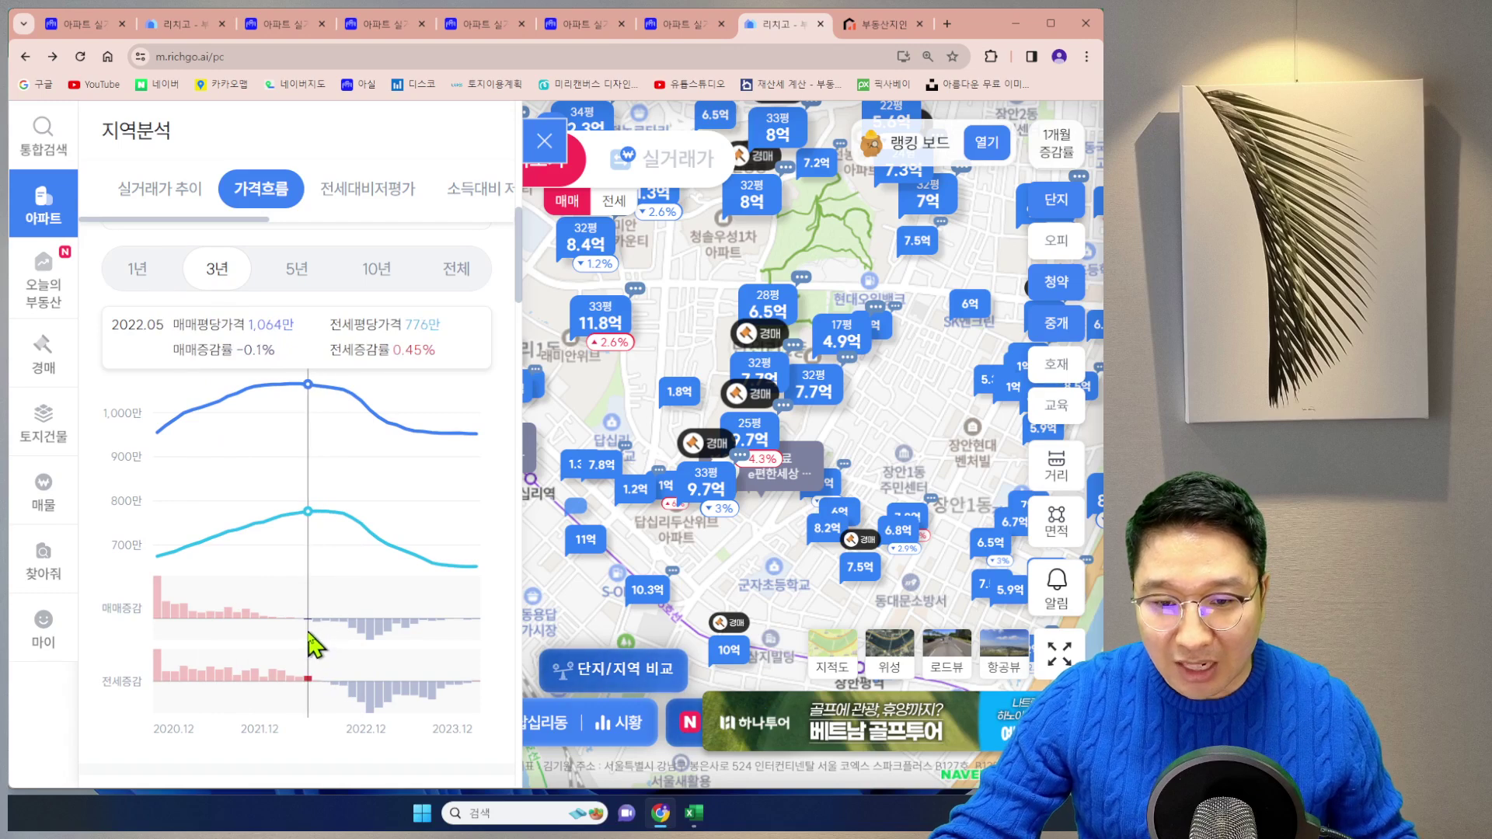
key("ctrl+2")
key("Escape")
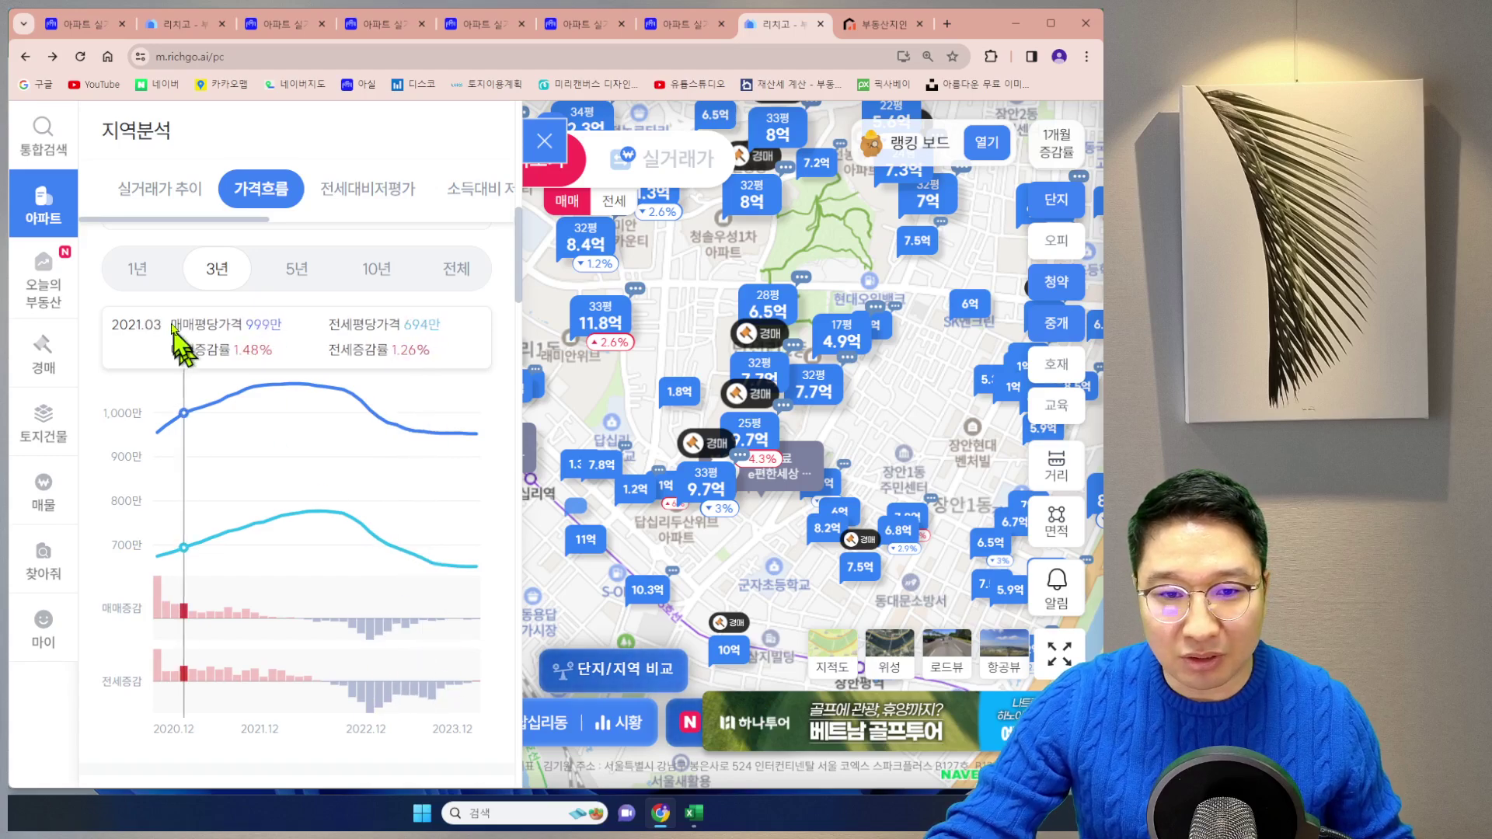
Return the chart to the 1년 range, underline the 2023.09 date and circle its 매매증감률, clearing the marks when done
left_click(141, 272)
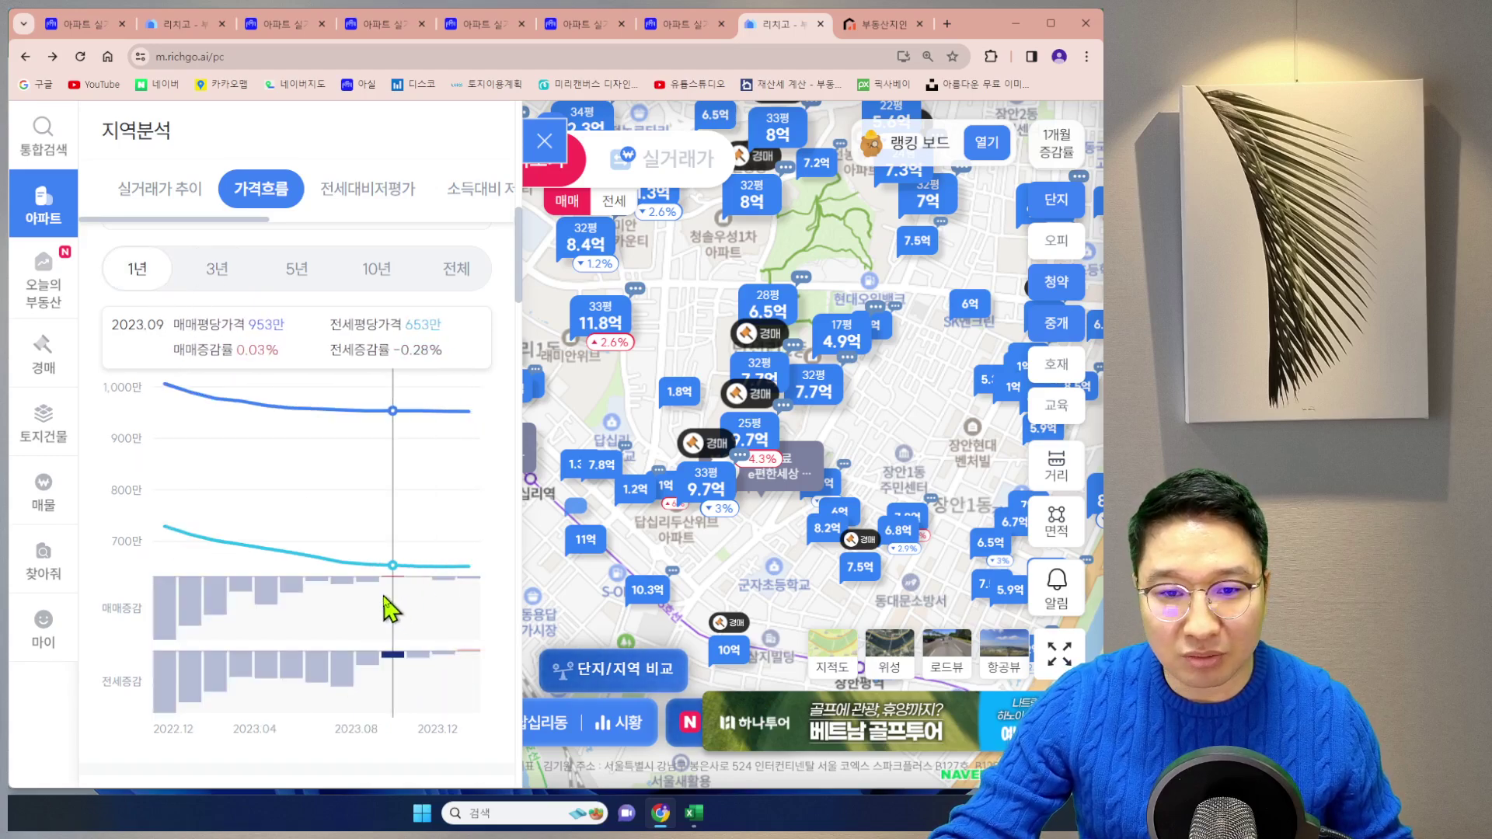
left_click_drag(112, 333, 164, 331)
mouse_move(285, 370)
left_mouse_down()
mouse_move(228, 373)
mouse_move(233, 337)
mouse_move(307, 364)
mouse_move(169, 401)
left_mouse_up()
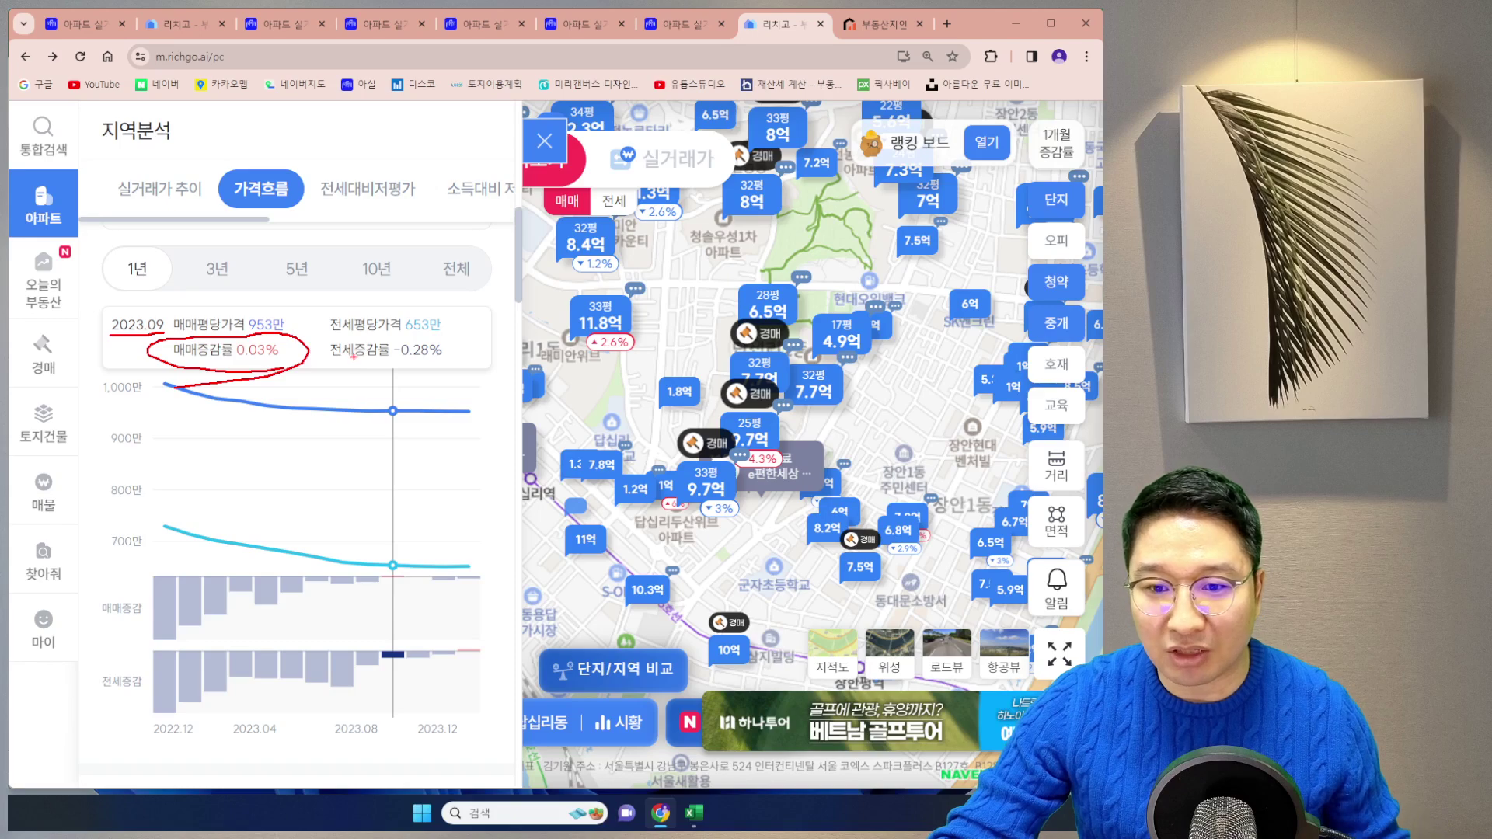
key("Escape")
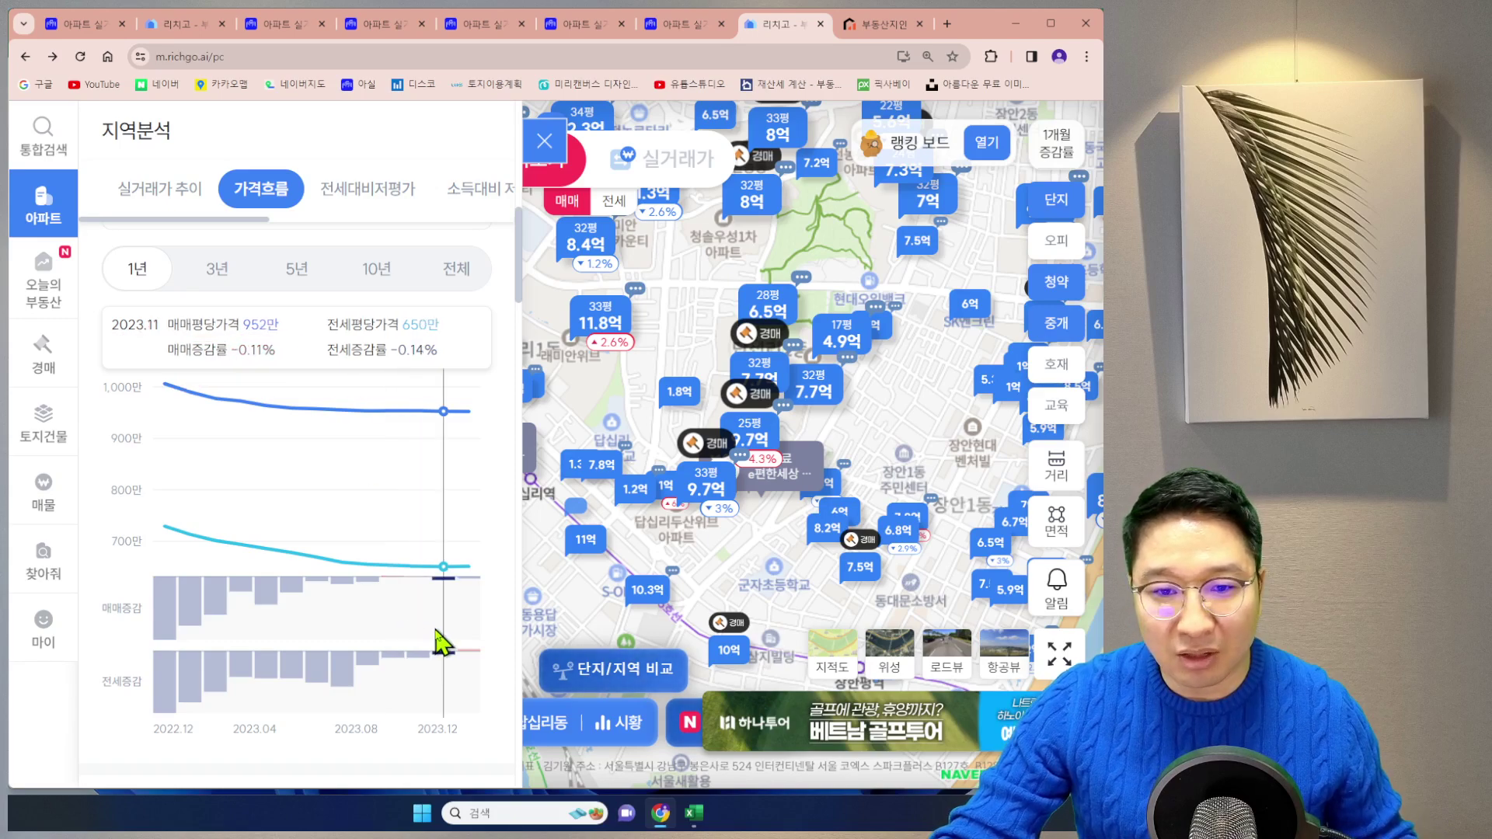
Underline the 2023.11 date and its 매매증감률 in the price read-out, clearing the marks when done
key("ctrl+2")
left_click_drag(112, 338, 273, 358)
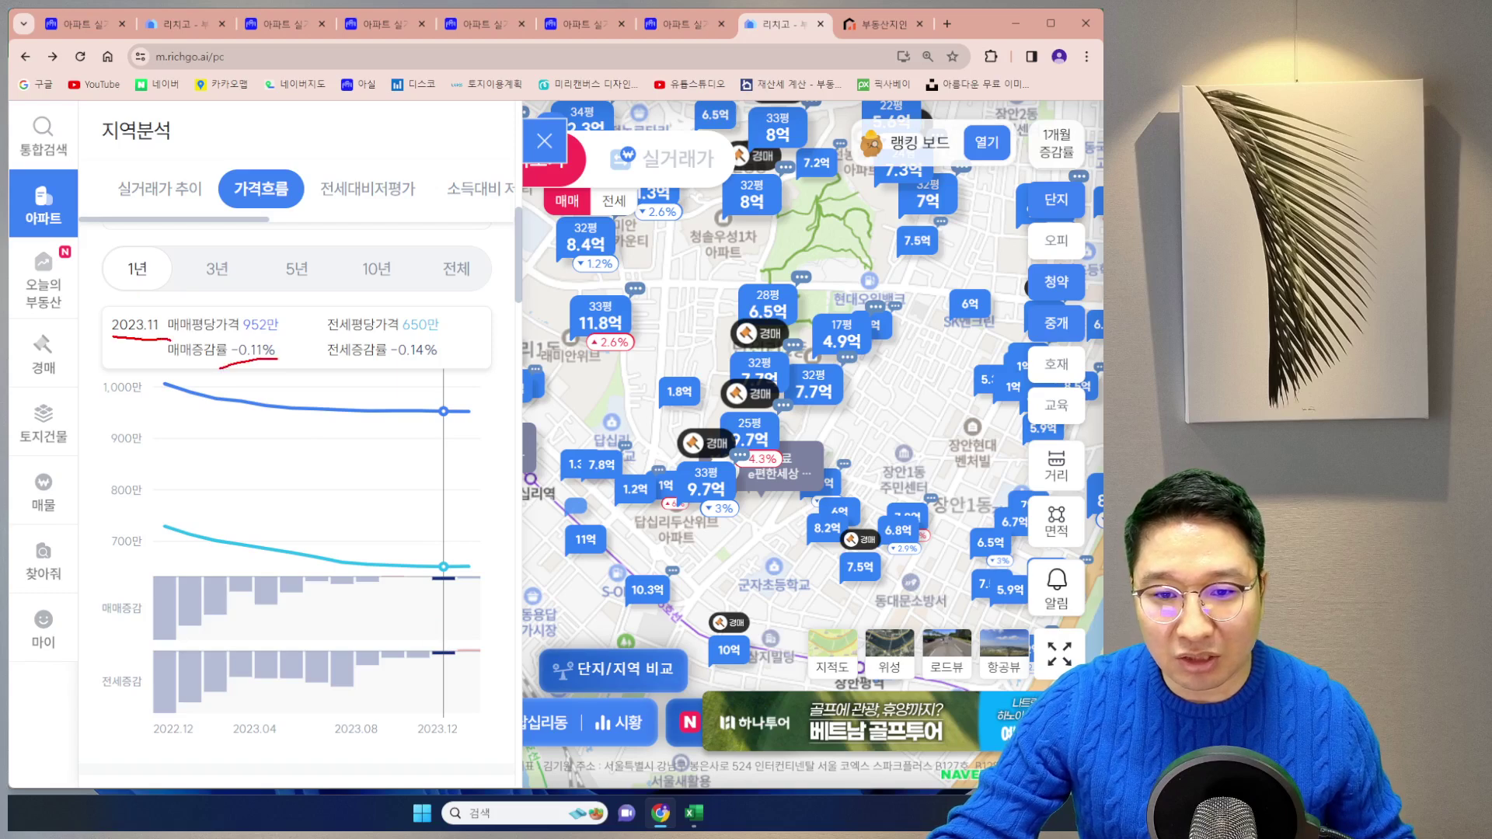
key("Escape")
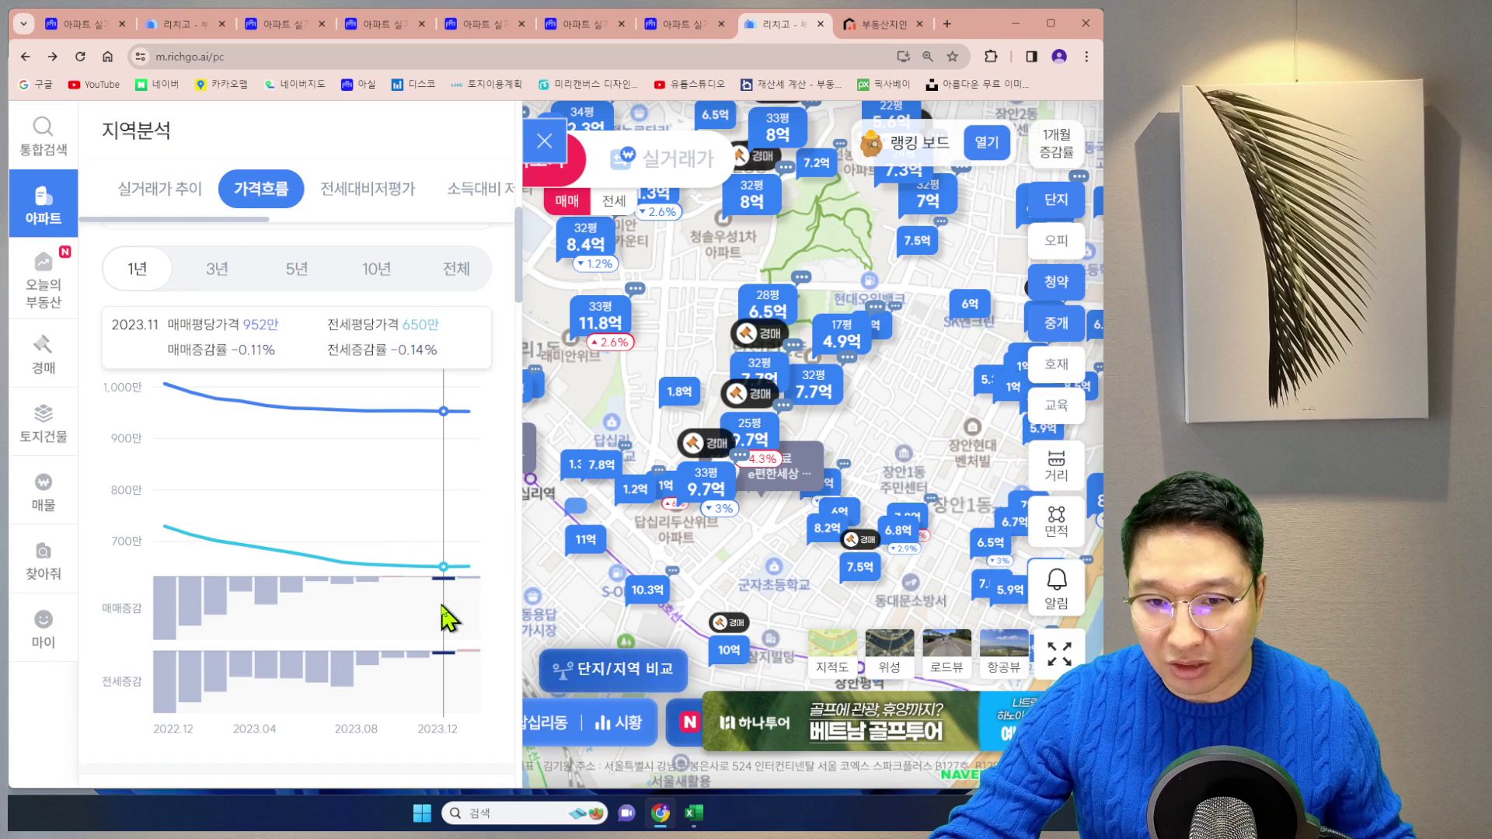
Underline the 2023.12 date and 매매증감률, and box that month's 전세평당가격 and 전세증감률
key("ctrl+2")
mouse_move(114, 343)
left_mouse_down()
mouse_move(155, 336)
mouse_move(250, 373)
left_mouse_up()
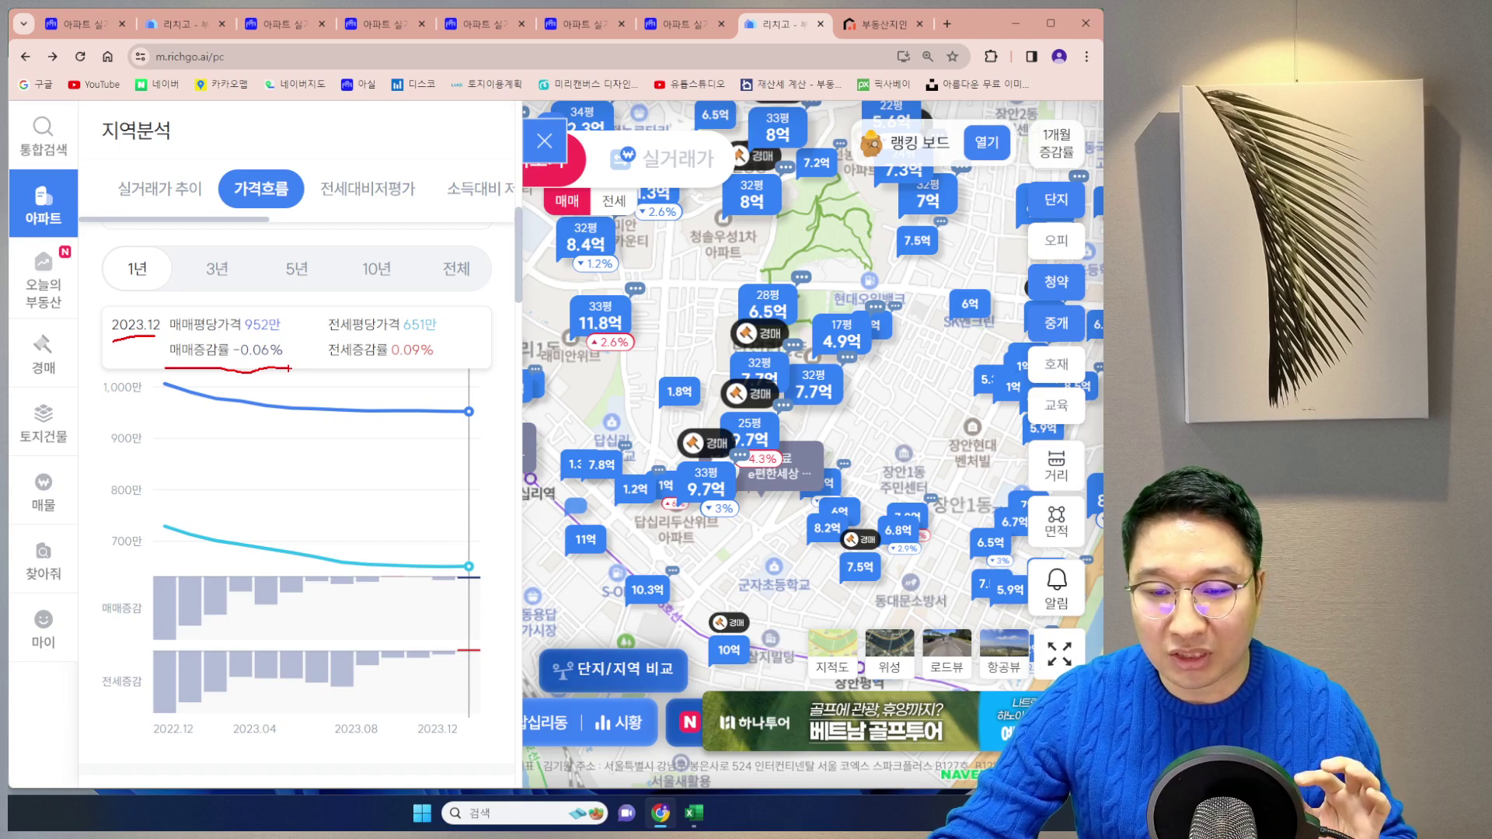
mouse_move(333, 369)
left_mouse_down()
mouse_move(373, 372)
mouse_move(470, 338)
mouse_move(314, 300)
mouse_move(348, 360)
left_mouse_up()
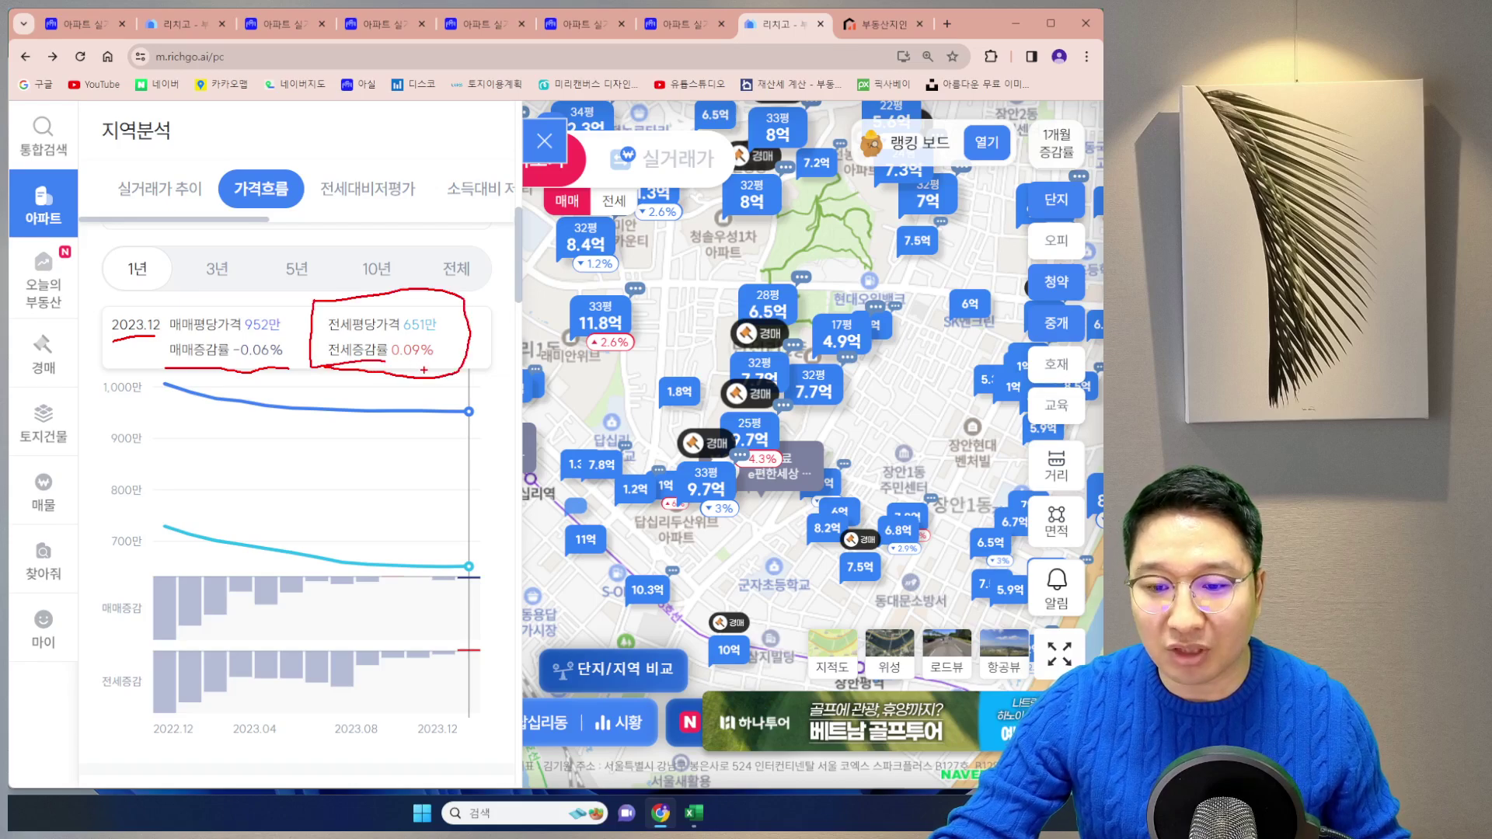